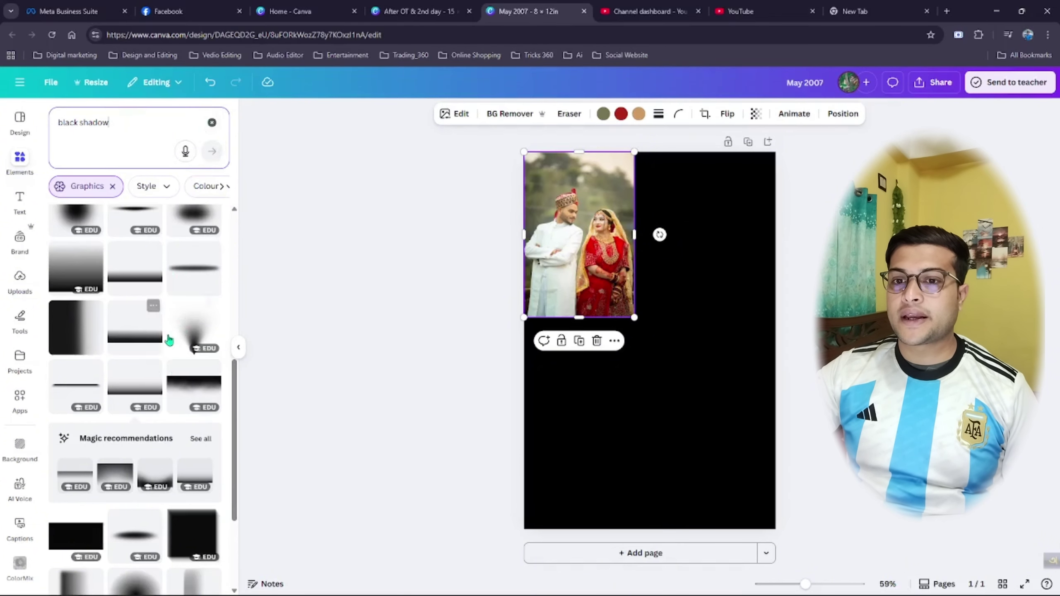
- Add a black gradient shadow graphic and position it over the bottom edge of the couple photo
{"action": "scroll", "coordinate": [169, 341], "scroll_direction": "down", "scroll_amount": 2}
{"action": "scroll", "coordinate": [169, 341], "scroll_direction": "up", "scroll_amount": 2}
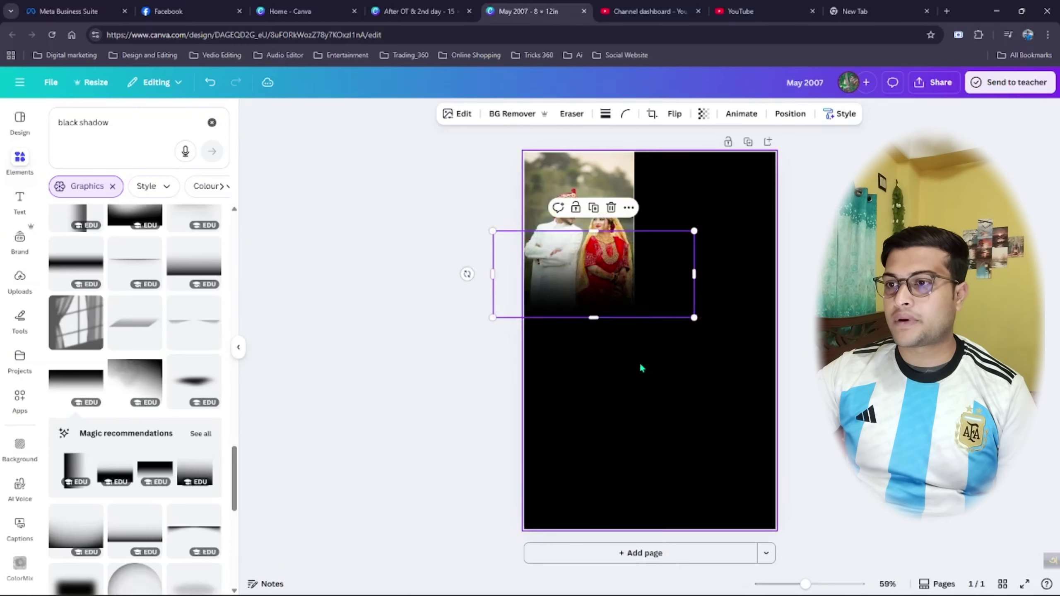
{"action": "left_click", "coordinate": [658, 428]}
{"action": "left_click", "coordinate": [604, 303]}
{"action": "left_click_drag", "start_coordinate": [603, 303], "coordinate": [603, 308]}
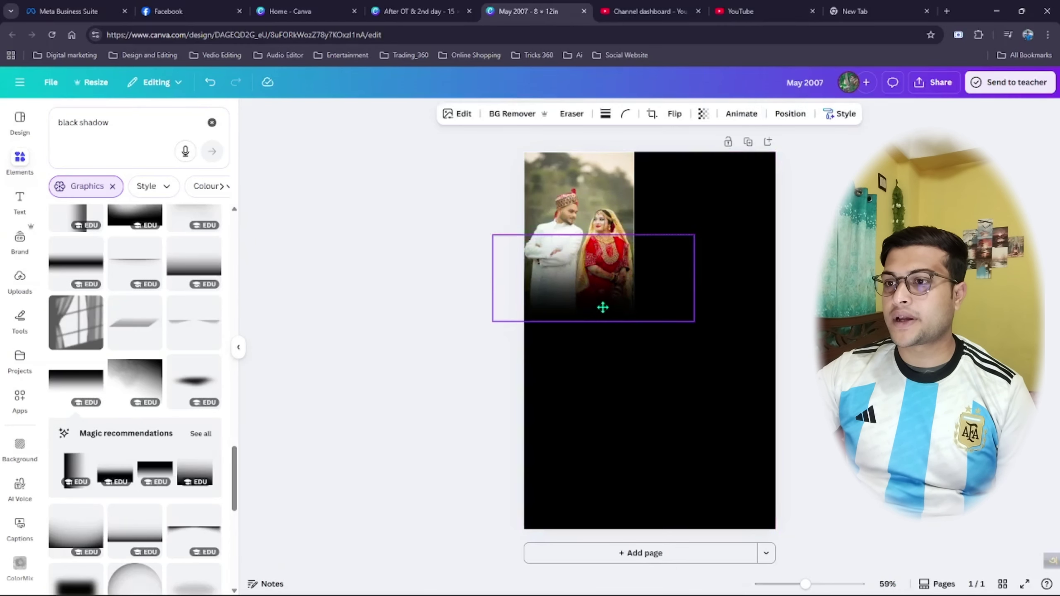
{"action": "left_click", "coordinate": [672, 360]}
{"action": "left_click", "coordinate": [650, 320]}
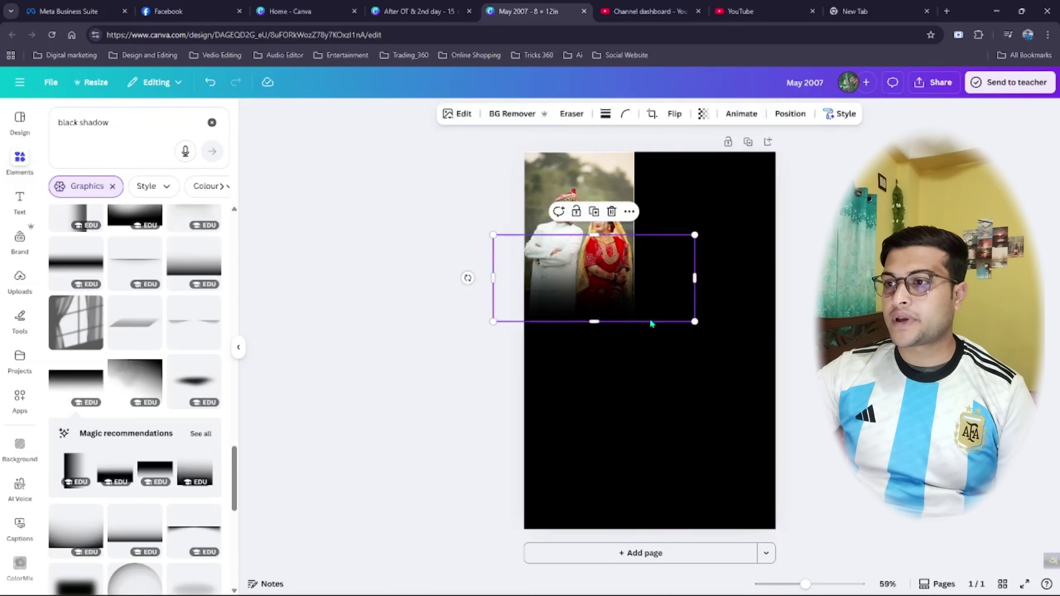
- Narrow the black shadow to the couple photo's width and shift it slightly lower over the photo's bottom edge
{"action": "left_click_drag", "start_coordinate": [693, 280], "coordinate": [634, 282]}
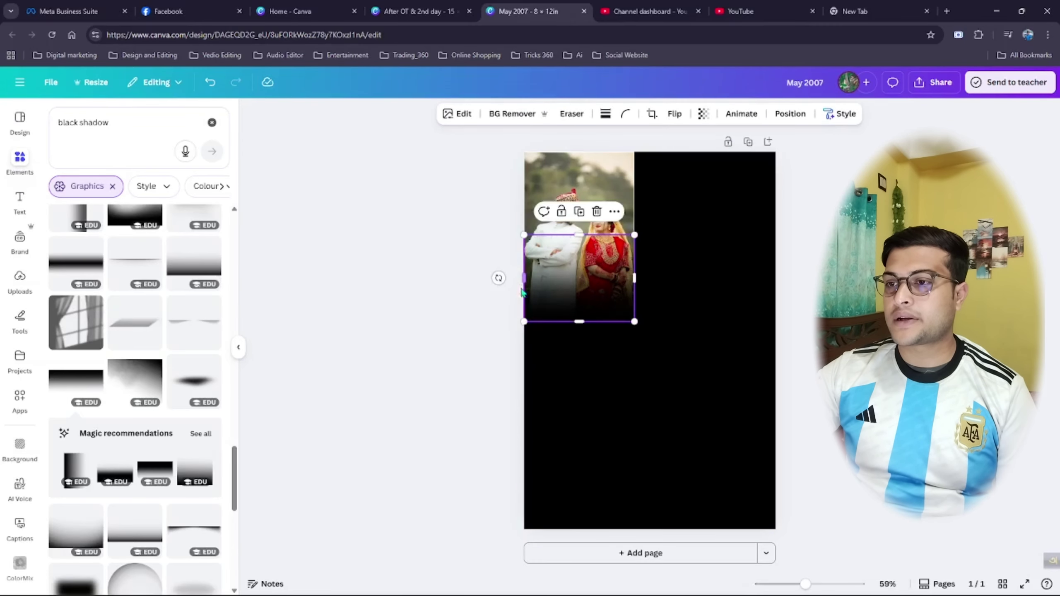
{"action": "left_click", "coordinate": [565, 361]}
{"action": "left_click", "coordinate": [619, 310]}
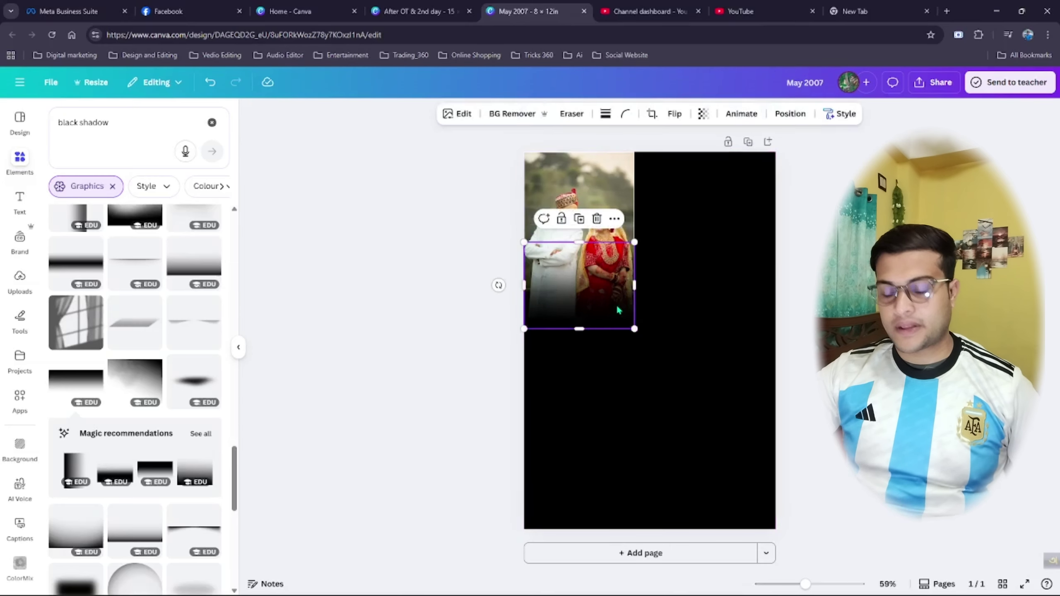
- Duplicate the black shadow, rotate the copy upright and place it along the right edge of the couple photo
{"action": "left_click_drag", "start_coordinate": [619, 310], "coordinate": [648, 296]}
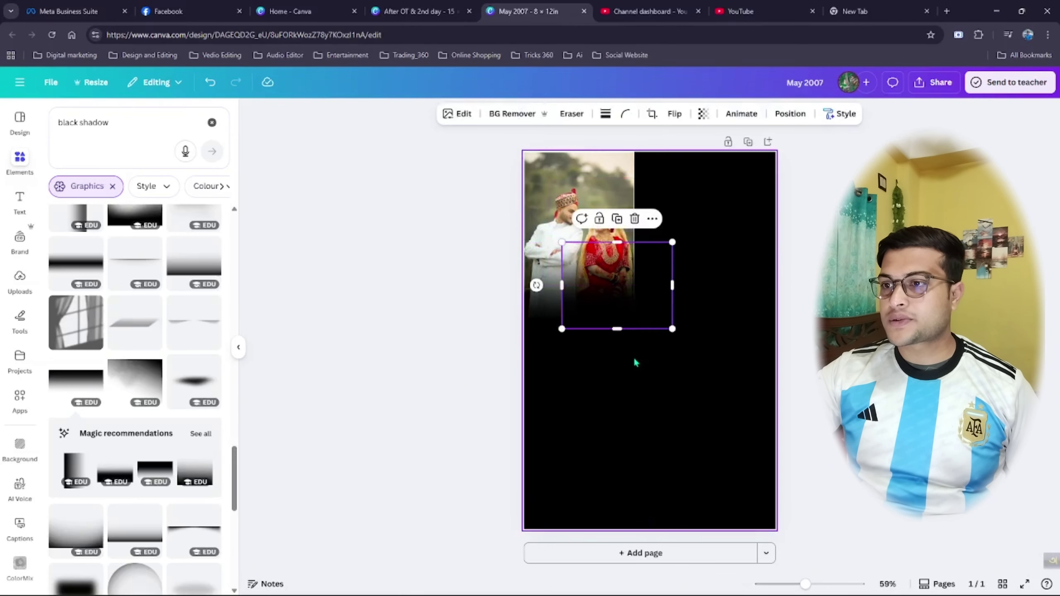
{"action": "left_click_drag", "start_coordinate": [536, 288], "coordinate": [611, 364]}
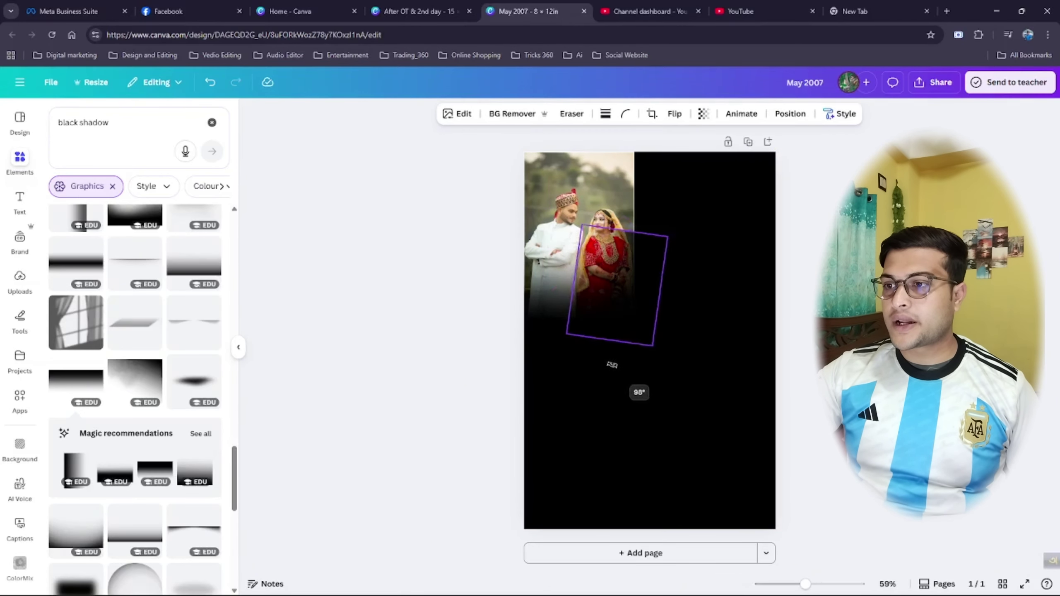
{"action": "mouse_move", "coordinate": [621, 312]}
{"action": "left_mouse_down"}
{"action": "mouse_move", "coordinate": [597, 237]}
{"action": "mouse_move", "coordinate": [611, 237]}
{"action": "mouse_move", "coordinate": [625, 330]}
{"action": "left_mouse_up"}
{"action": "mouse_move", "coordinate": [594, 256]}
{"action": "left_mouse_down"}
{"action": "mouse_move", "coordinate": [611, 253]}
{"action": "mouse_move", "coordinate": [582, 253]}
{"action": "mouse_move", "coordinate": [623, 252]}
{"action": "mouse_move", "coordinate": [611, 251]}
{"action": "left_mouse_up"}
{"action": "left_click", "coordinate": [665, 377]}
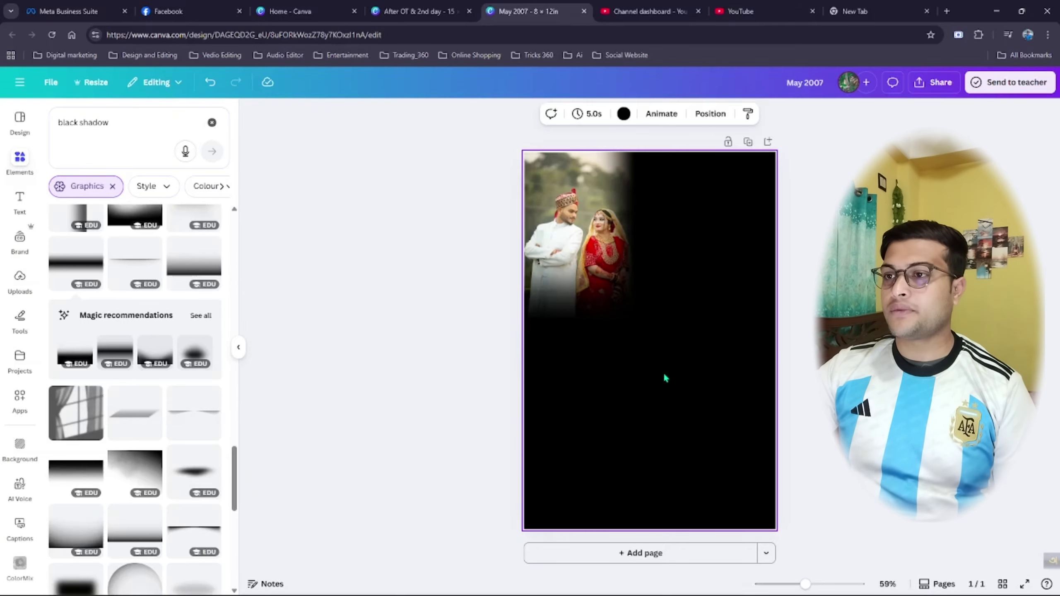
{"action": "left_click", "coordinate": [545, 181]}
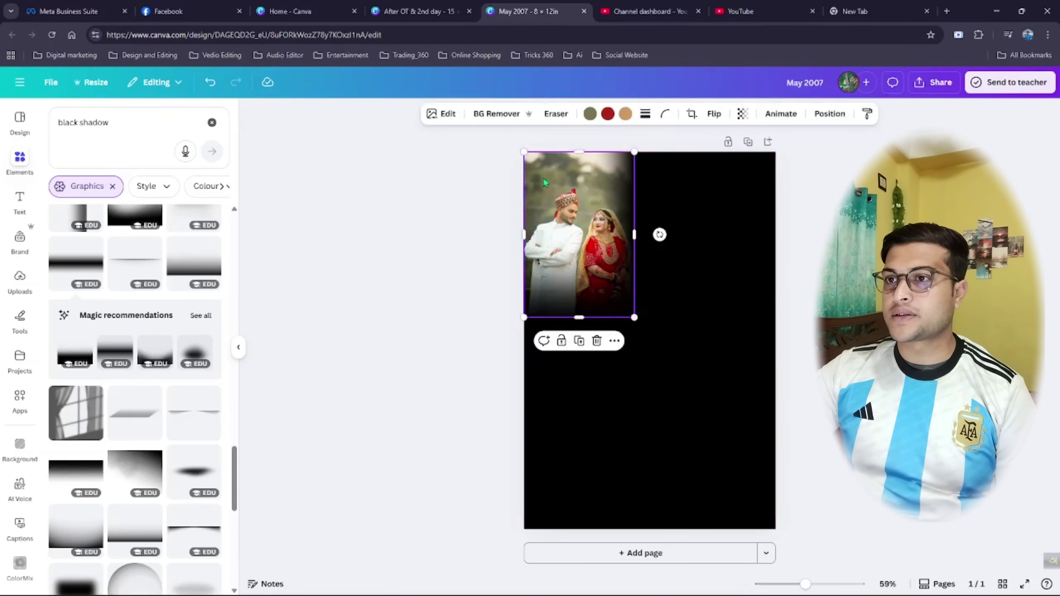
{"action": "left_click", "coordinate": [327, 492]}
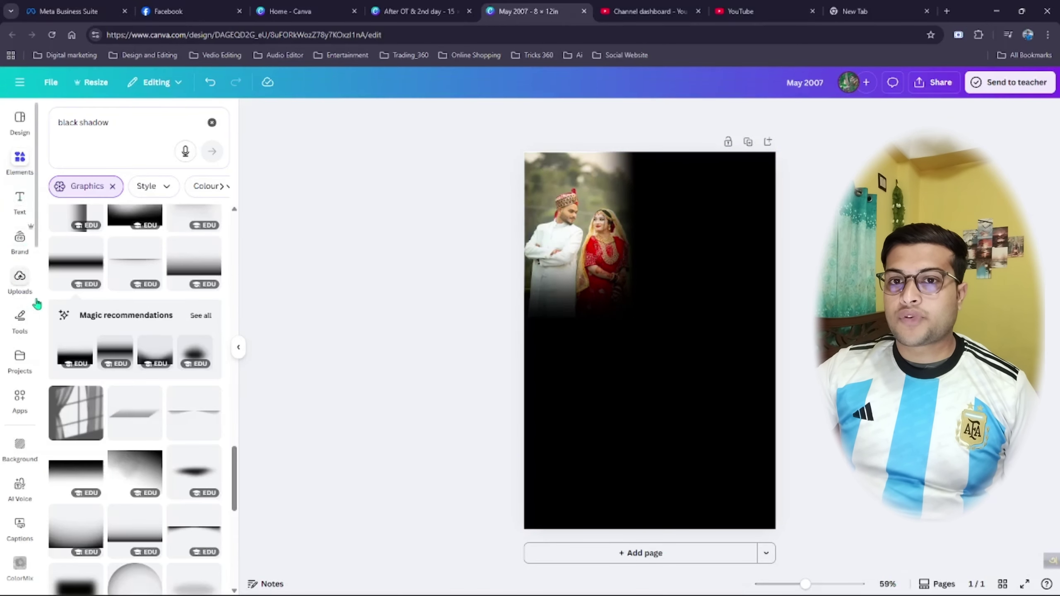
{"action": "left_click", "coordinate": [21, 283]}
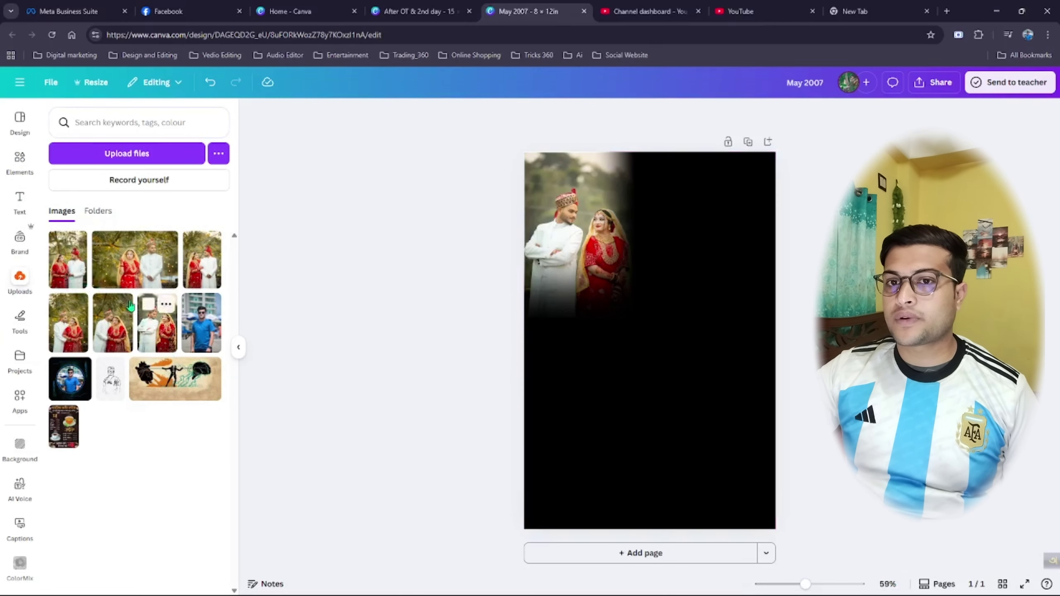
{"action": "left_click", "coordinate": [30, 175]}
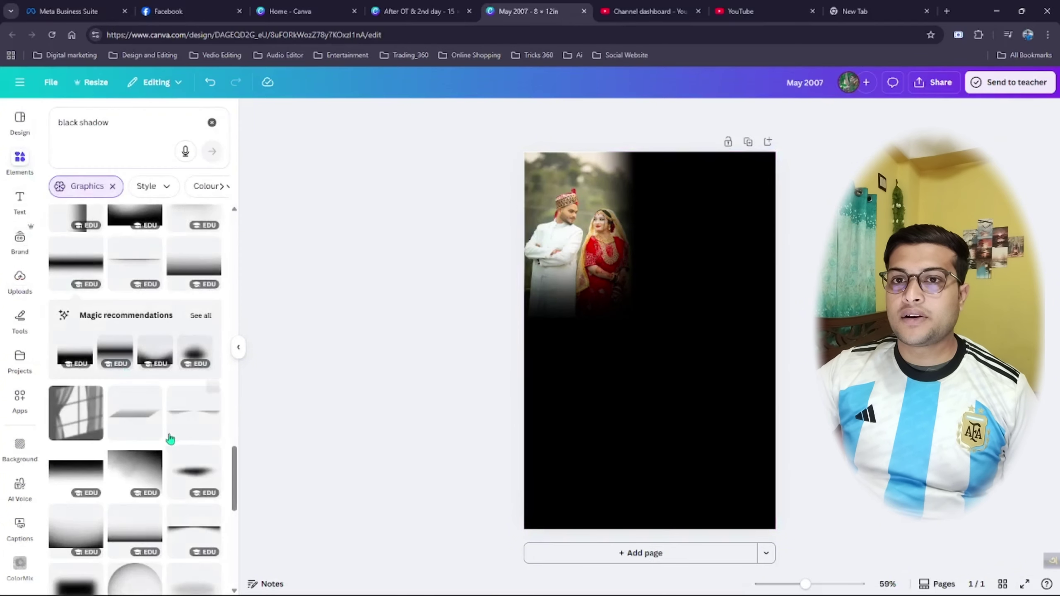
- Find the Frame elements and add a portrait frame with rounded corners to the lower middle of the page
{"action": "left_click", "coordinate": [212, 123]}
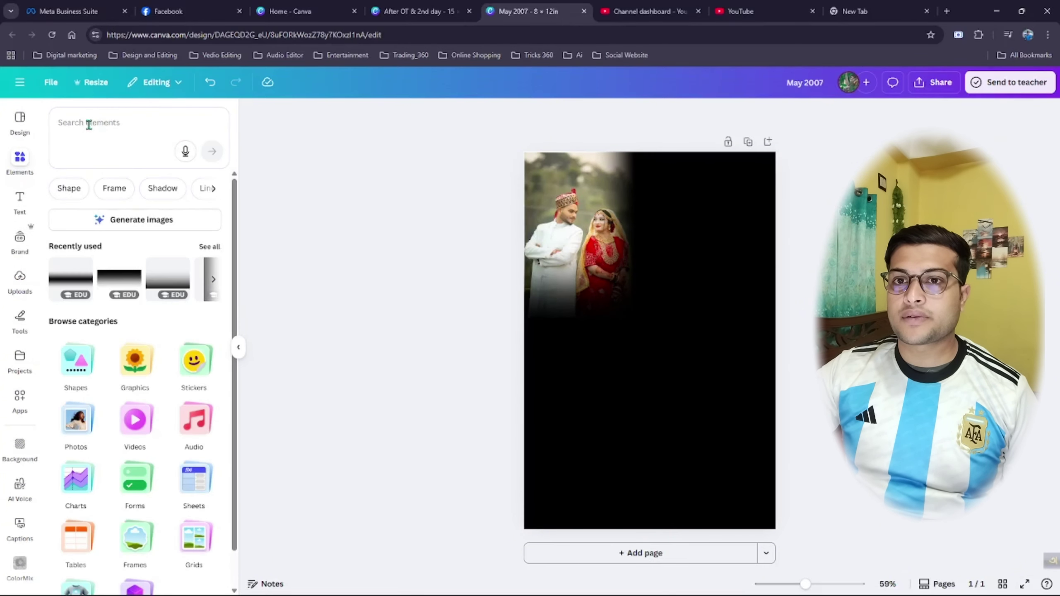
{"action": "left_click", "coordinate": [104, 187]}
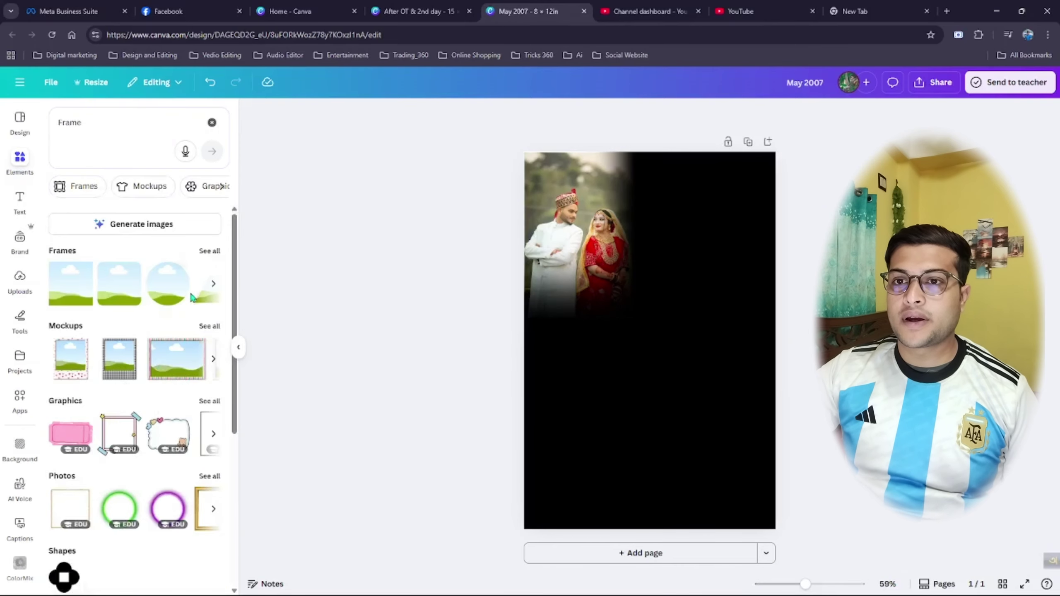
{"action": "left_click", "coordinate": [204, 252]}
{"action": "scroll", "coordinate": [197, 384], "scroll_direction": "down", "scroll_amount": 3}
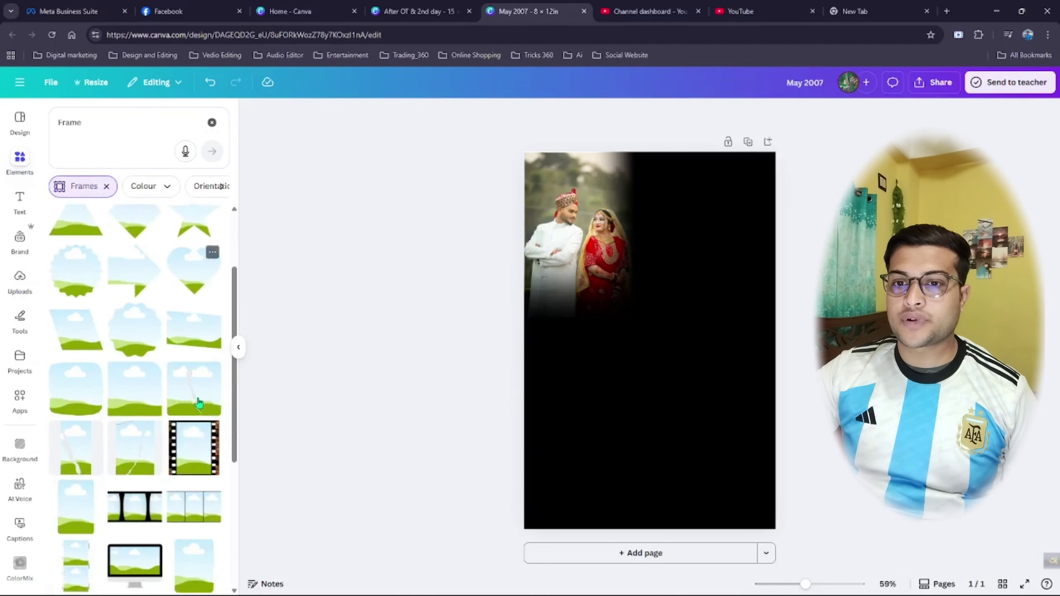
{"action": "scroll", "coordinate": [197, 385], "scroll_direction": "down", "scroll_amount": 3}
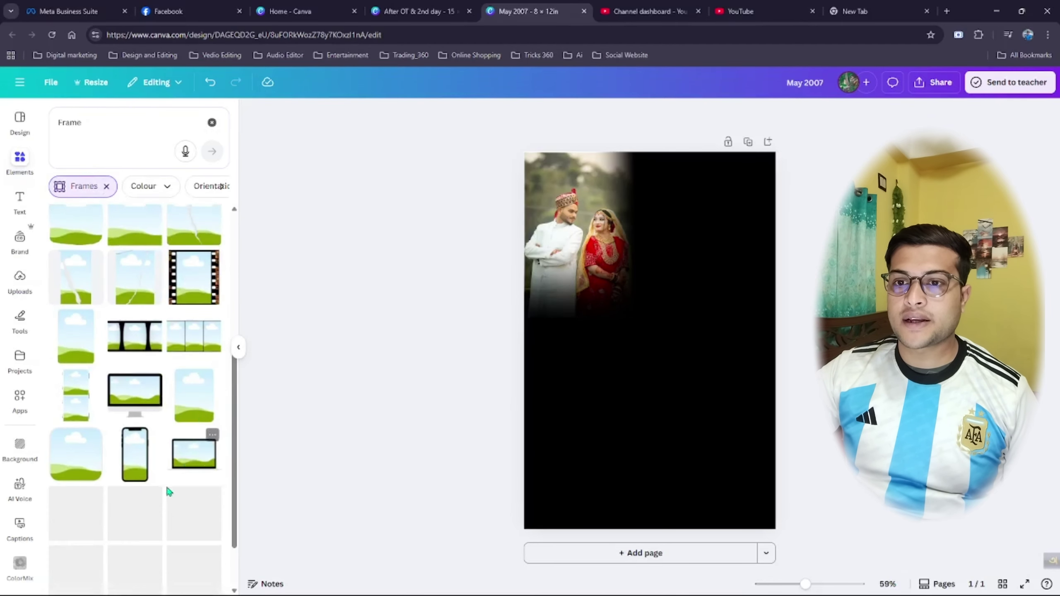
{"action": "left_click", "coordinate": [181, 399]}
{"action": "left_click_drag", "start_coordinate": [620, 373], "coordinate": [620, 415]}
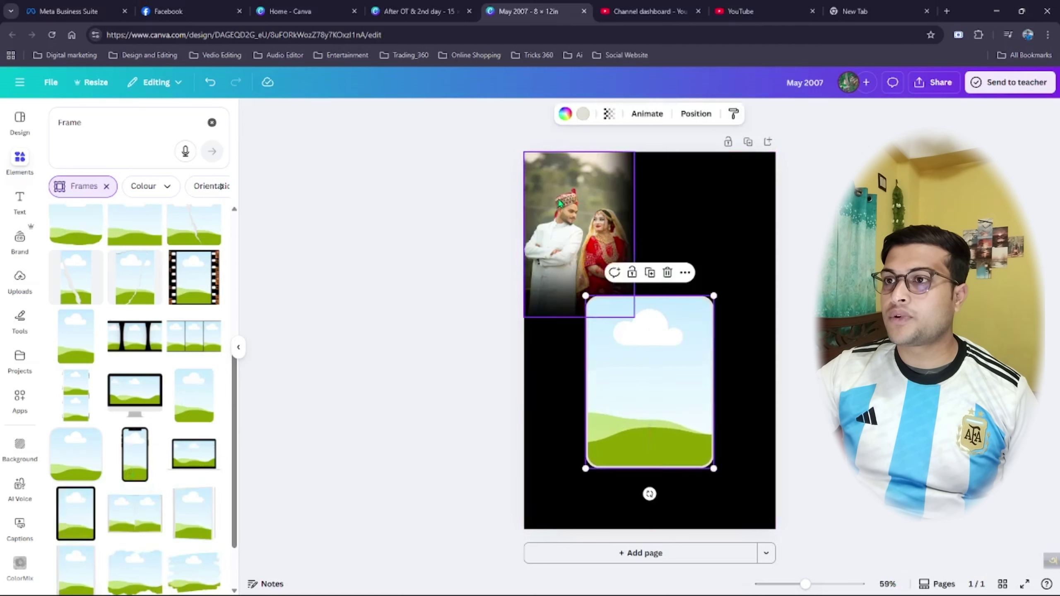
- Set the rounded frame's border colour to a golden yellow
{"action": "left_click", "coordinate": [584, 114]}
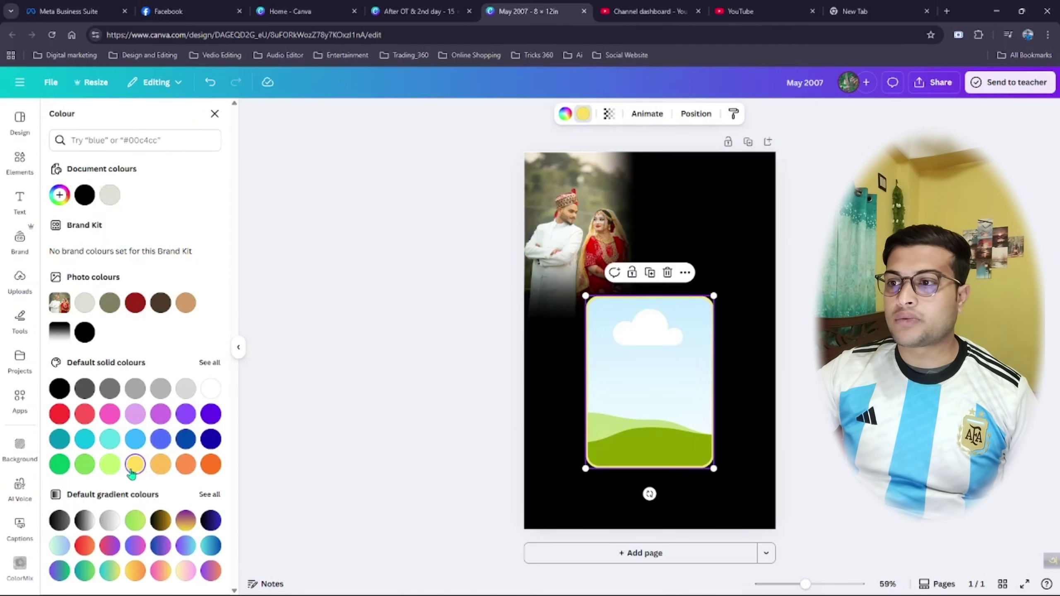
{"action": "left_click", "coordinate": [59, 199]}
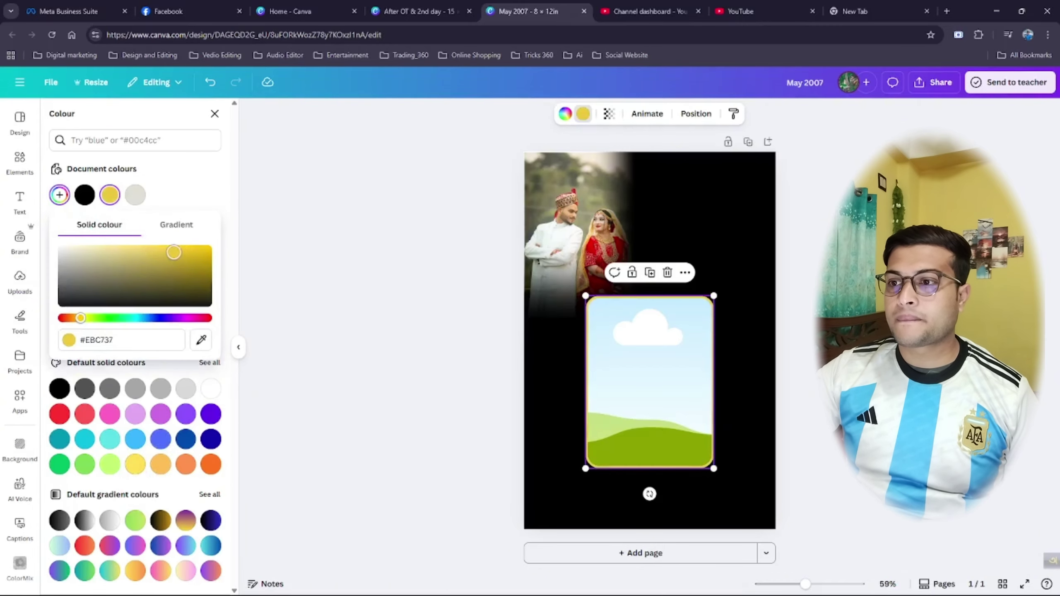
{"action": "left_click", "coordinate": [793, 418]}
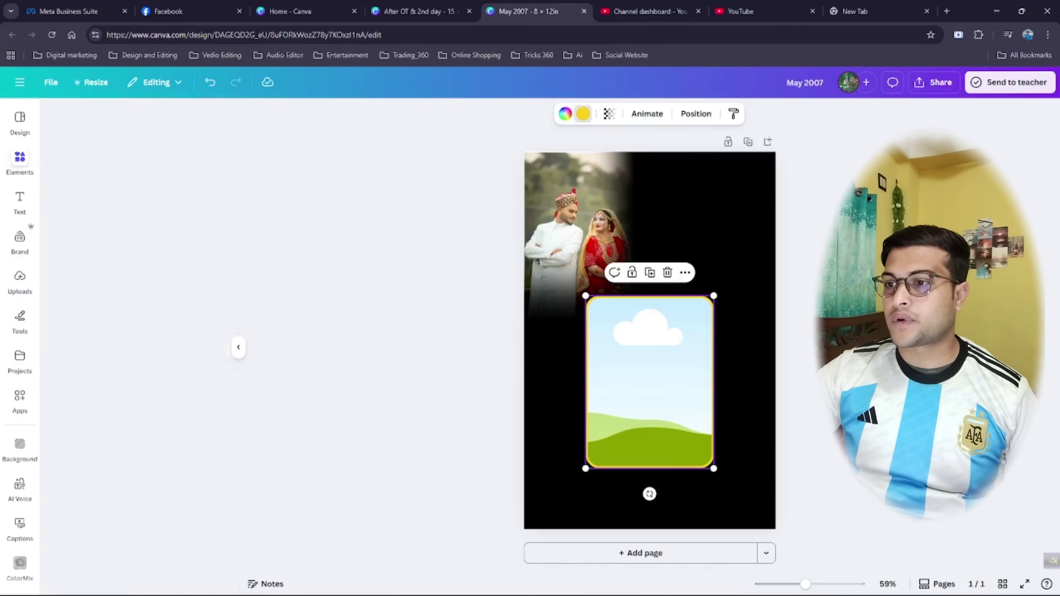
- Shrink the rounded frame to about a quarter of the page width and place it below the couple photo
{"action": "left_click_drag", "start_coordinate": [640, 409], "coordinate": [599, 442]}
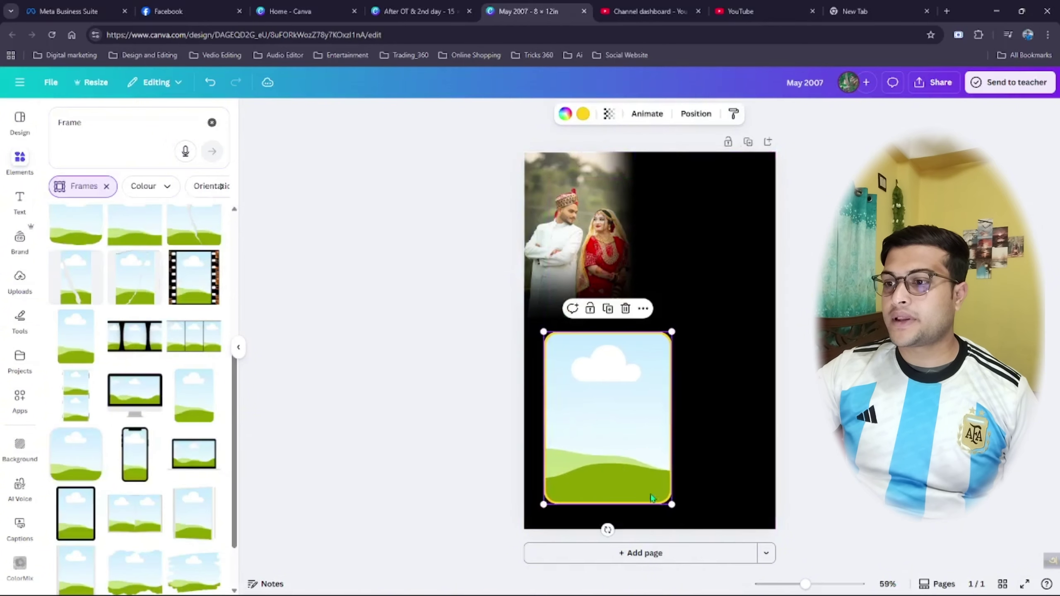
{"action": "left_click_drag", "start_coordinate": [671, 504], "coordinate": [637, 435]}
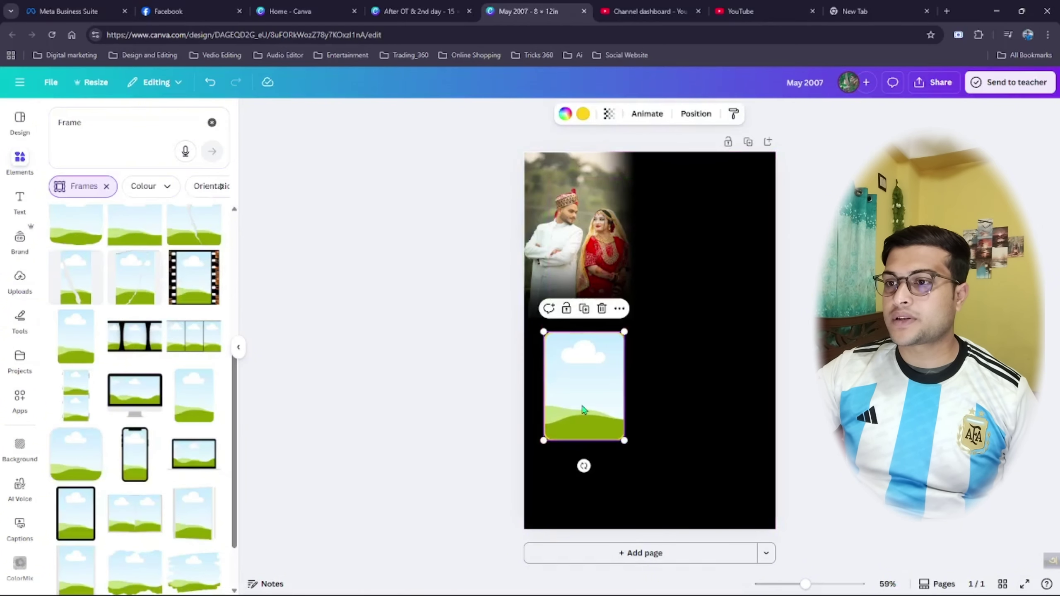
{"action": "left_click_drag", "start_coordinate": [582, 406], "coordinate": [578, 414]}
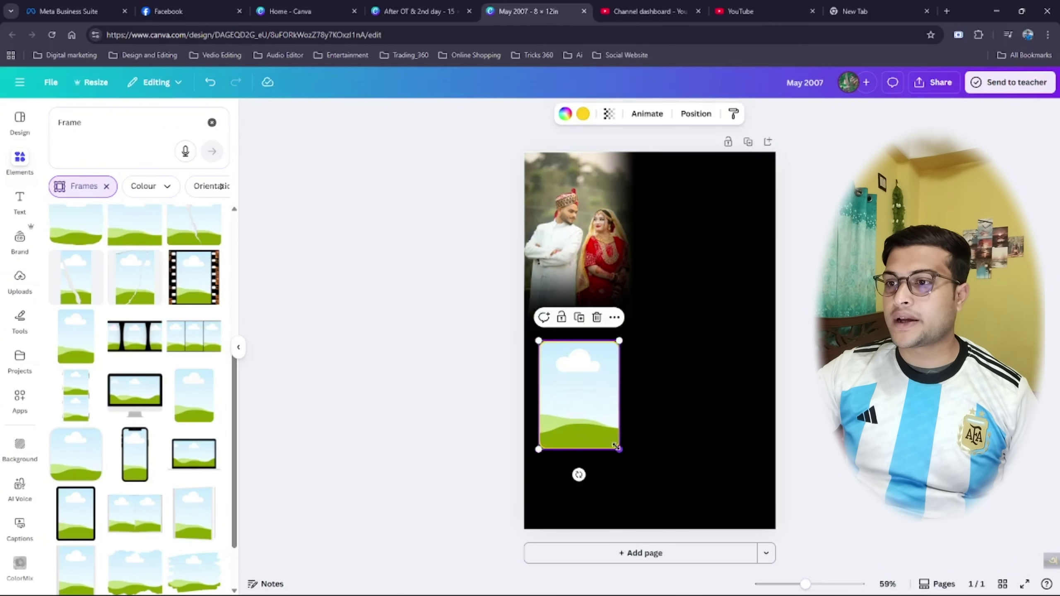
{"action": "left_click_drag", "start_coordinate": [617, 447], "coordinate": [586, 395]}
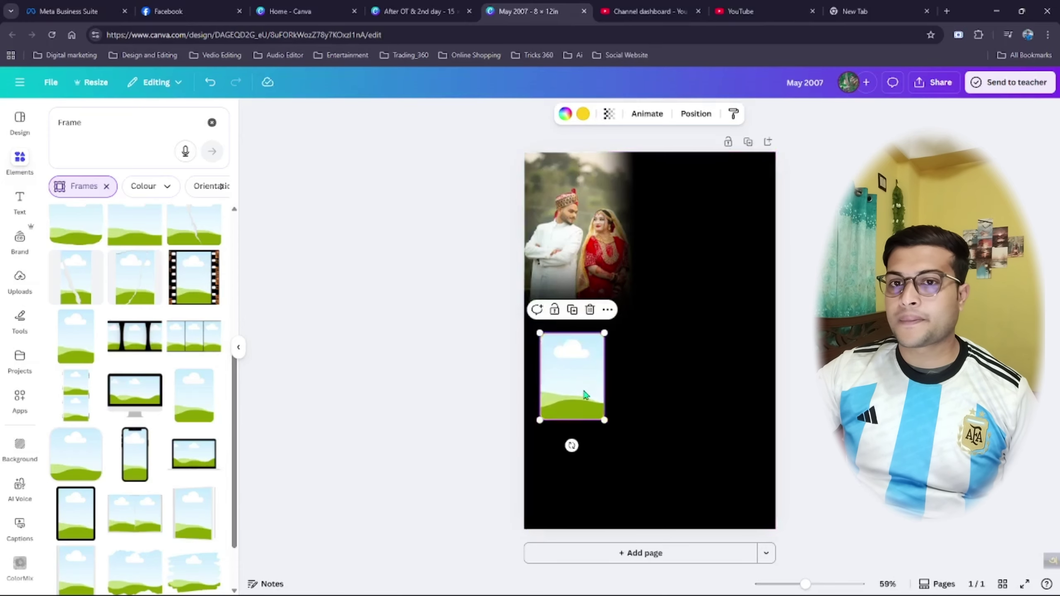
- Make three copies of the yellow-bordered frame, placing two beside the original in a row and one below the rightmost frame
{"action": "left_click", "coordinate": [20, 279]}
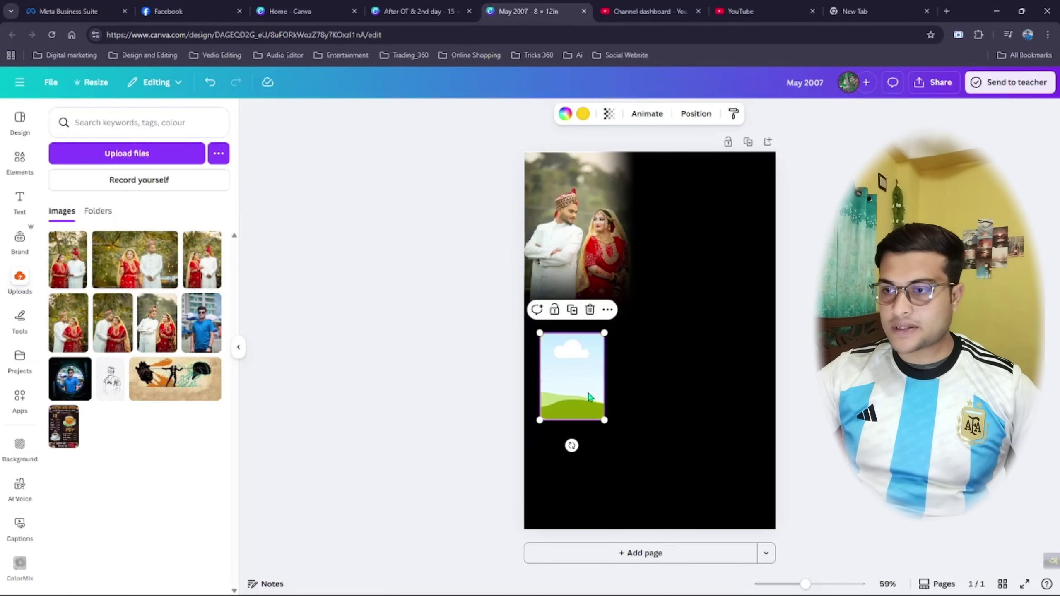
{"action": "key", "text": "ctrl+d"}
{"action": "left_click_drag", "start_coordinate": [589, 393], "coordinate": [661, 388]}
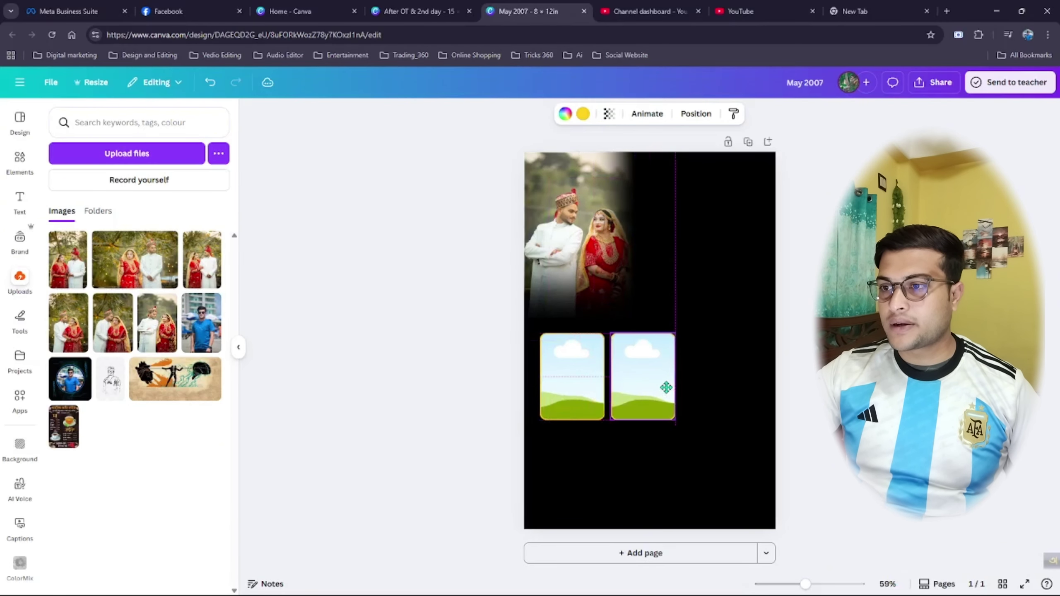
{"action": "key", "text": "ctrl+v"}
{"action": "left_click_drag", "start_coordinate": [575, 371], "coordinate": [708, 358]}
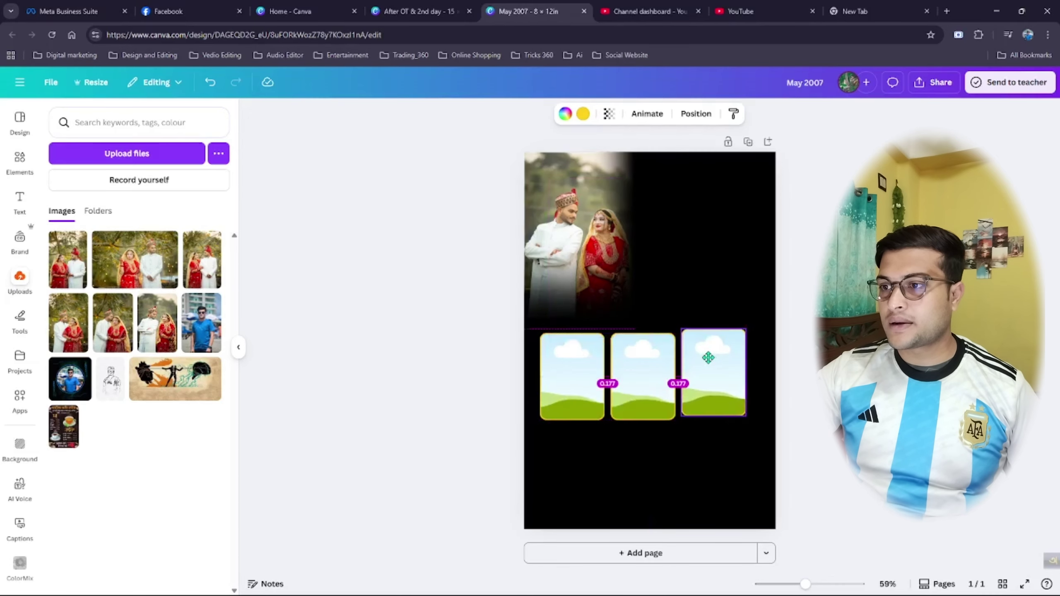
{"action": "key", "text": "ctrl+v"}
{"action": "left_click_drag", "start_coordinate": [582, 376], "coordinate": [727, 477]}
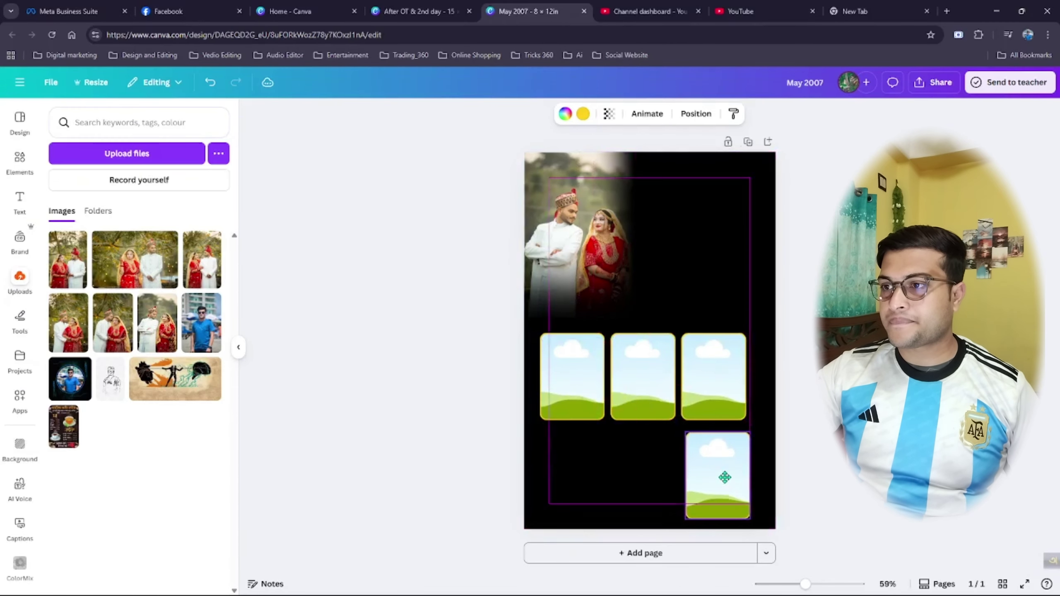
- Stagger the frames so they rise from left to right, with the fourth directly beneath the rightmost one
{"action": "left_click_drag", "start_coordinate": [735, 390], "coordinate": [754, 367]}
{"action": "left_click_drag", "start_coordinate": [668, 374], "coordinate": [687, 373]}
{"action": "left_click", "coordinate": [726, 463]}
{"action": "left_click_drag", "start_coordinate": [726, 464], "coordinate": [738, 446]}
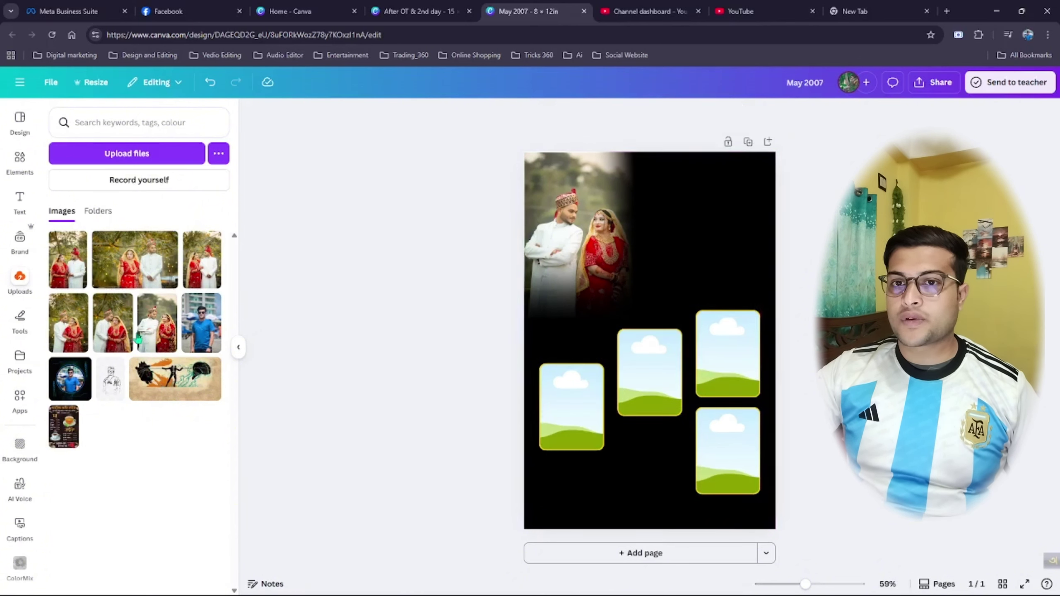
- Fill the leftmost frame with the first uploaded portrait photo of the couple
{"action": "left_click", "coordinate": [68, 259]}
{"action": "left_click_drag", "start_coordinate": [702, 310], "coordinate": [578, 398]}
{"action": "double_click", "coordinate": [578, 399]}
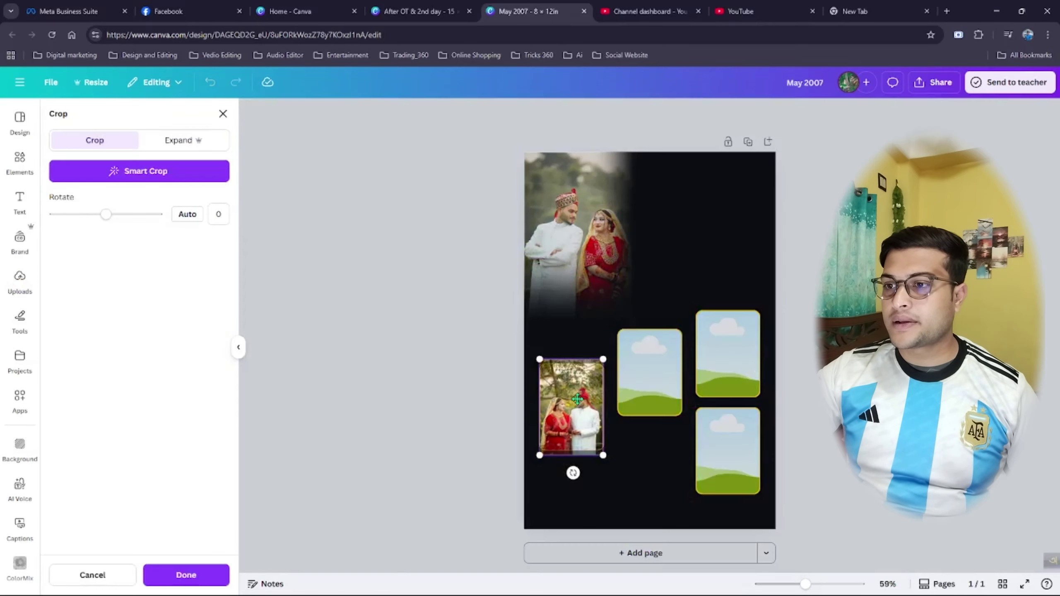
{"action": "left_click", "coordinate": [467, 382]}
- Fill the middle frame and the two right frames with other uploaded portrait photos of the couple
{"action": "left_click", "coordinate": [198, 286]}
{"action": "left_click_drag", "start_coordinate": [685, 372], "coordinate": [728, 354]}
{"action": "left_click", "coordinate": [71, 335]}
{"action": "left_click", "coordinate": [125, 334]}
{"action": "left_click_drag", "start_coordinate": [639, 355], "coordinate": [729, 451]}
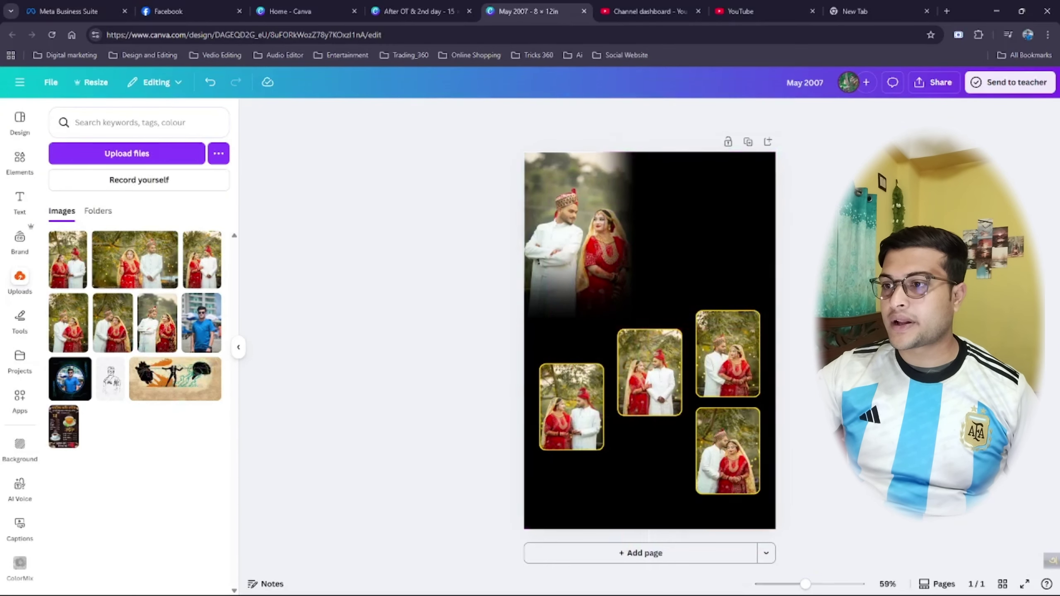
- Place the uploaded landscape couple photo in the page's lower-left corner, and move the left, middle and upper-right framed photos up
{"action": "left_click", "coordinate": [165, 250]}
{"action": "left_click_drag", "start_coordinate": [739, 307], "coordinate": [662, 456]}
{"action": "left_click_drag", "start_coordinate": [584, 412], "coordinate": [584, 378]}
{"action": "left_click_drag", "start_coordinate": [650, 371], "coordinate": [649, 361]}
{"action": "left_click", "coordinate": [729, 363]}
{"action": "left_click_drag", "start_coordinate": [730, 363], "coordinate": [730, 349]}
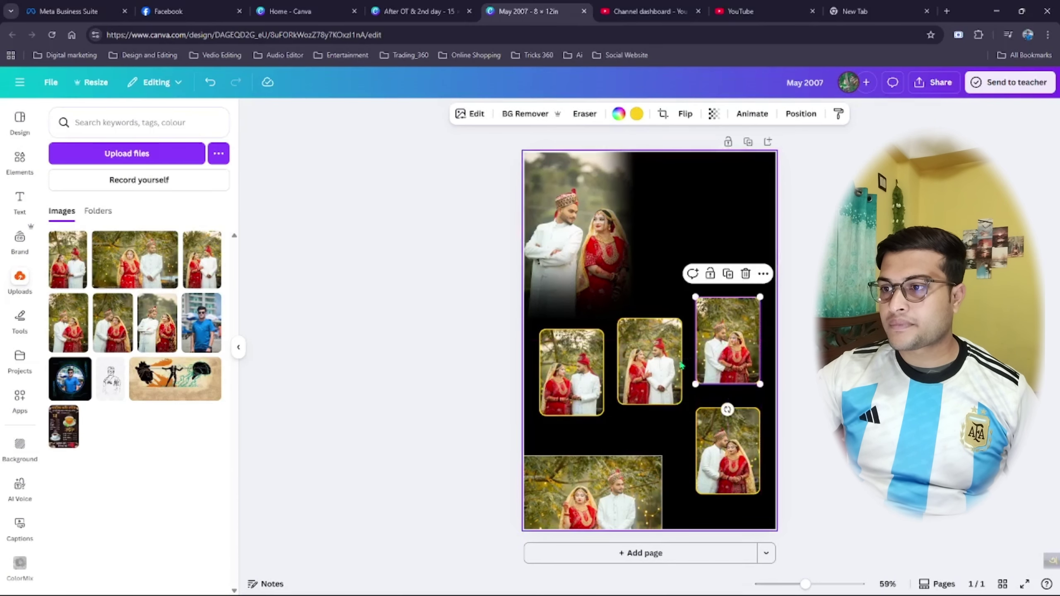
{"action": "mouse_move", "coordinate": [667, 365]}
{"action": "left_mouse_down"}
{"action": "mouse_move", "coordinate": [679, 367]}
{"action": "mouse_move", "coordinate": [667, 367]}
{"action": "left_mouse_up"}
{"action": "left_click_drag", "start_coordinate": [595, 375], "coordinate": [598, 375]}
- Fit the landscape photo beneath the left and middle frames, and slightly enlarge the upper-right framed photo
{"action": "left_click_drag", "start_coordinate": [611, 461], "coordinate": [638, 434]}
{"action": "left_click_drag", "start_coordinate": [638, 371], "coordinate": [690, 392]}
{"action": "left_click", "coordinate": [707, 364]}
{"action": "left_click", "coordinate": [709, 443]}
{"action": "left_click_drag", "start_coordinate": [668, 497], "coordinate": [659, 497]}
{"action": "left_click", "coordinate": [19, 161]}
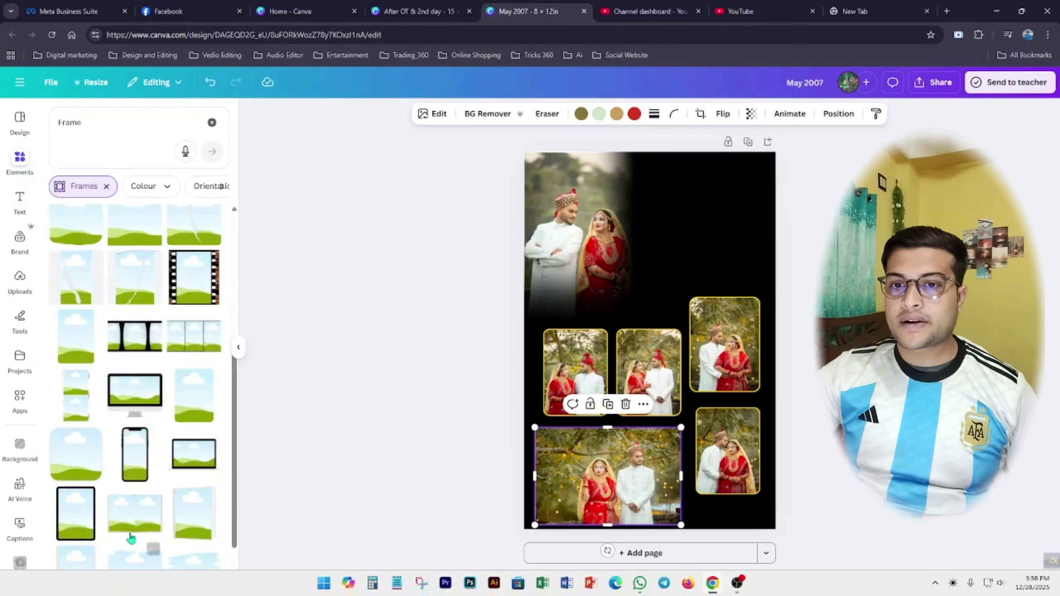
{"action": "scroll", "coordinate": [213, 509], "scroll_direction": "down", "scroll_amount": 2}
{"action": "scroll", "coordinate": [169, 452], "scroll_direction": "down", "scroll_amount": 3}
{"action": "scroll", "coordinate": [173, 453], "scroll_direction": "up", "scroll_amount": 7}
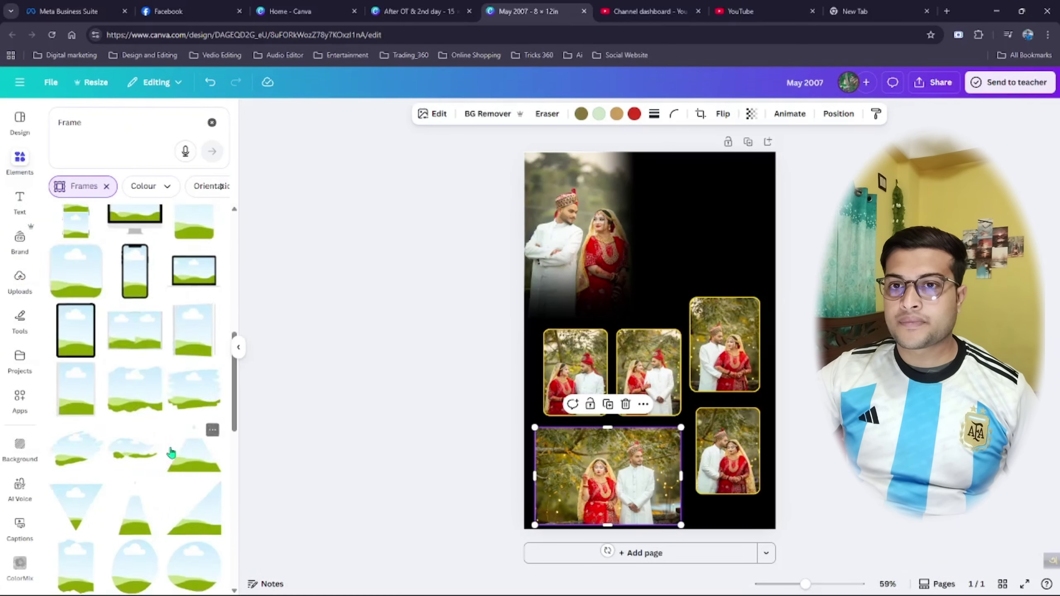
{"action": "scroll", "coordinate": [82, 469], "scroll_direction": "down", "scroll_amount": 5}
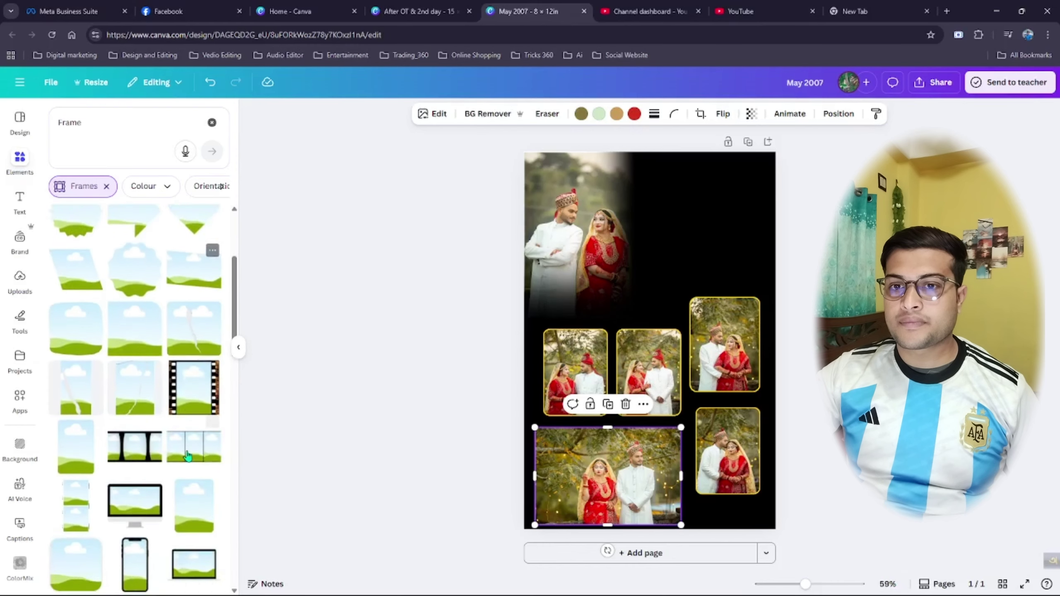
{"action": "left_click_drag", "start_coordinate": [81, 470], "coordinate": [550, 446]}
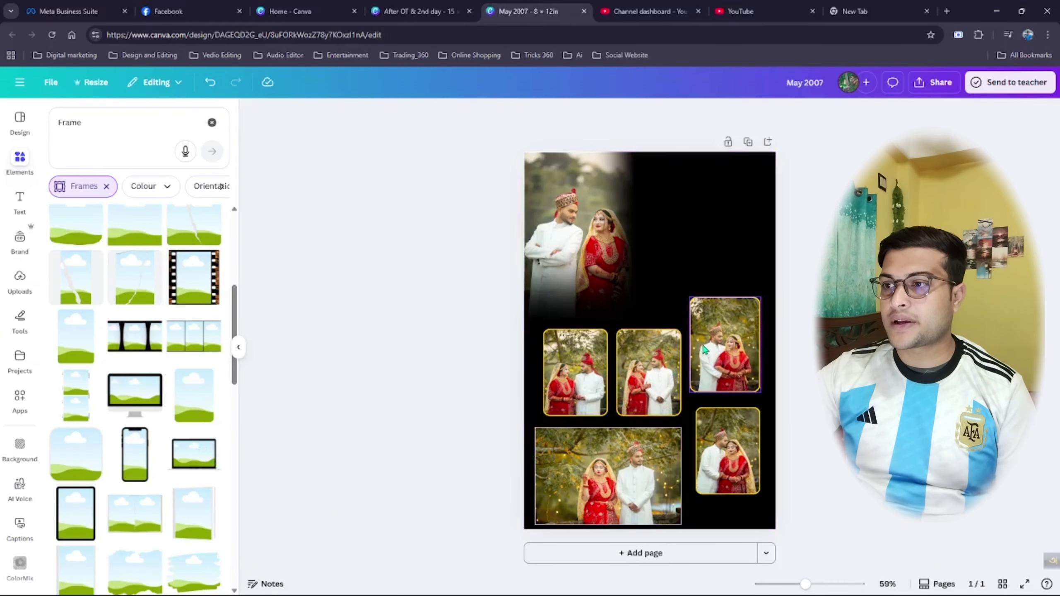
- Duplicate the upper-right framed photo above itself, turn it into a landscape frame, and fill it with the landscape couple photo
{"action": "left_click", "coordinate": [725, 362]}
{"action": "key", "text": "ctrl+d"}
{"action": "left_click_drag", "start_coordinate": [726, 363], "coordinate": [700, 262]}
{"action": "left_click_drag", "start_coordinate": [704, 322], "coordinate": [777, 250]}
{"action": "key", "text": "Delete"}
{"action": "left_click", "coordinate": [612, 446]}
{"action": "left_click_drag", "start_coordinate": [611, 446], "coordinate": [687, 282]}
- Crop the landscape photo inside its new frame, rotating it to 90° and shrinking it to fit closely around the frame
{"action": "double_click", "coordinate": [687, 282]}
{"action": "left_click_drag", "start_coordinate": [768, 247], "coordinate": [705, 314]}
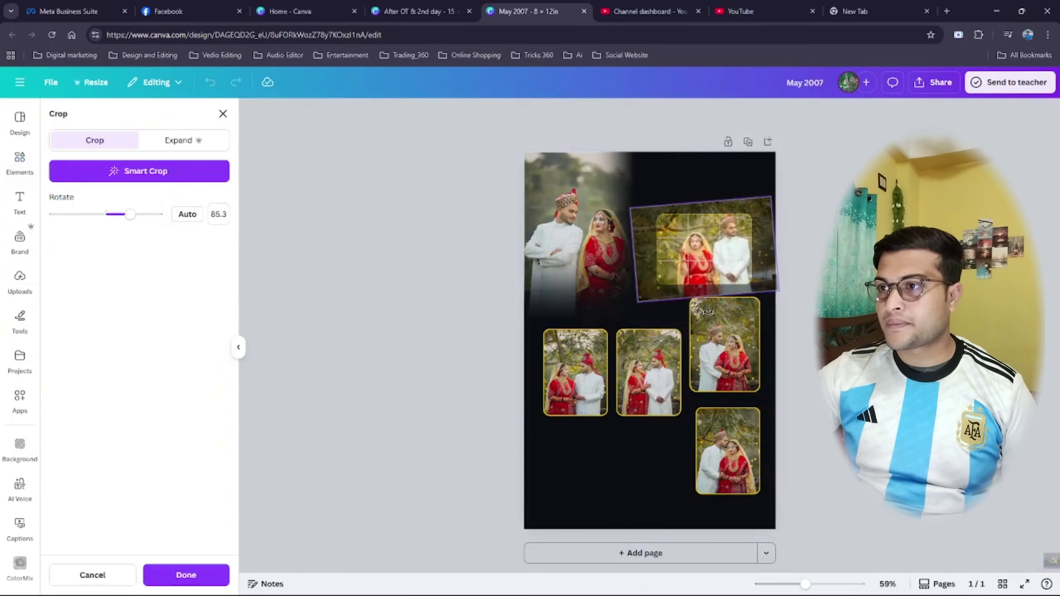
{"action": "left_click_drag", "start_coordinate": [773, 296], "coordinate": [757, 284]}
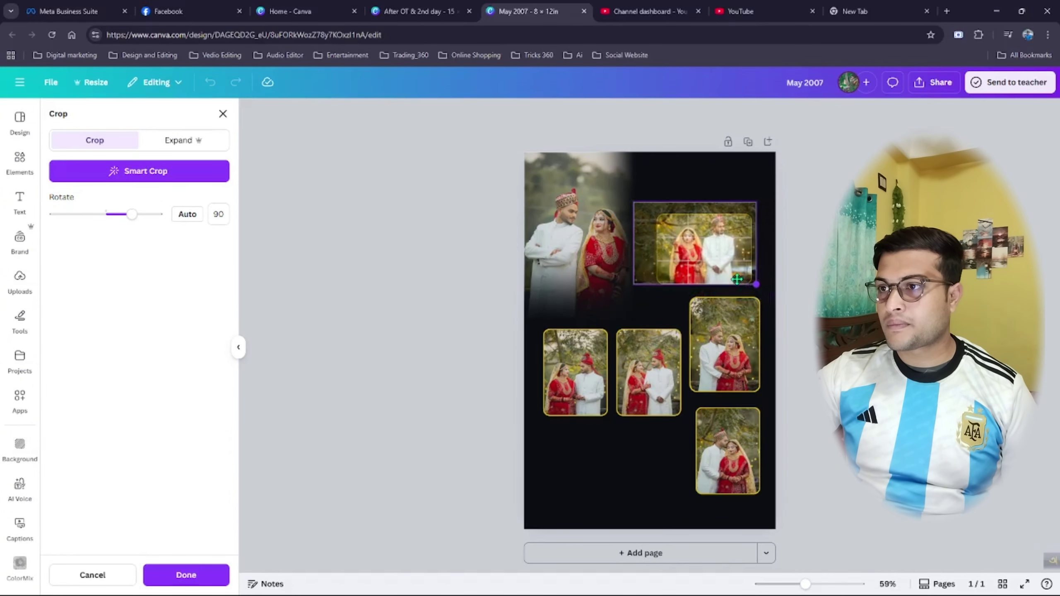
{"action": "left_click_drag", "start_coordinate": [635, 204], "coordinate": [652, 214]}
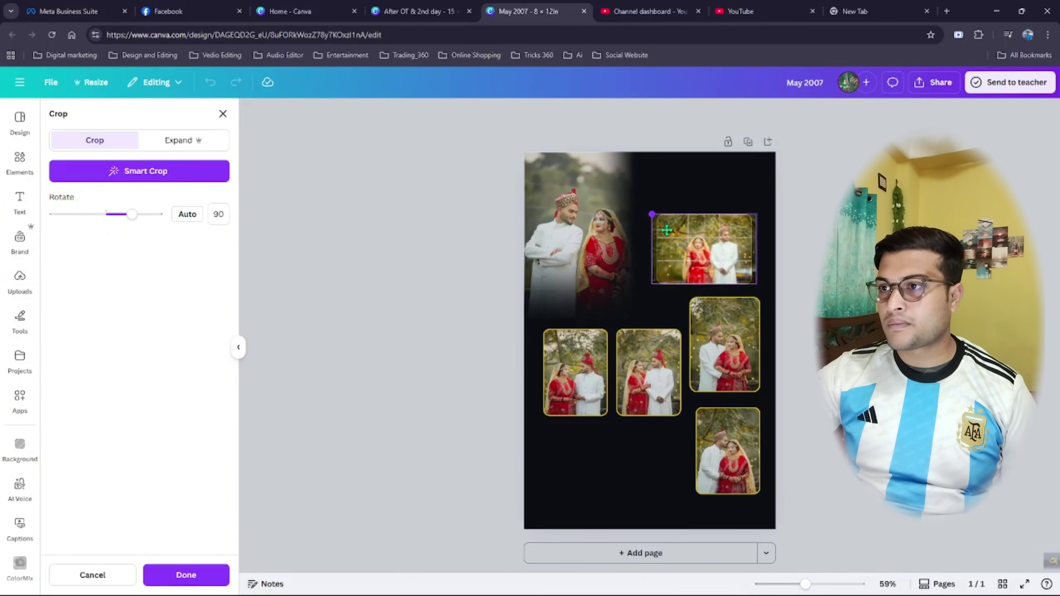
{"action": "left_click_drag", "start_coordinate": [696, 248], "coordinate": [659, 263]}
{"action": "left_click", "coordinate": [702, 300]}
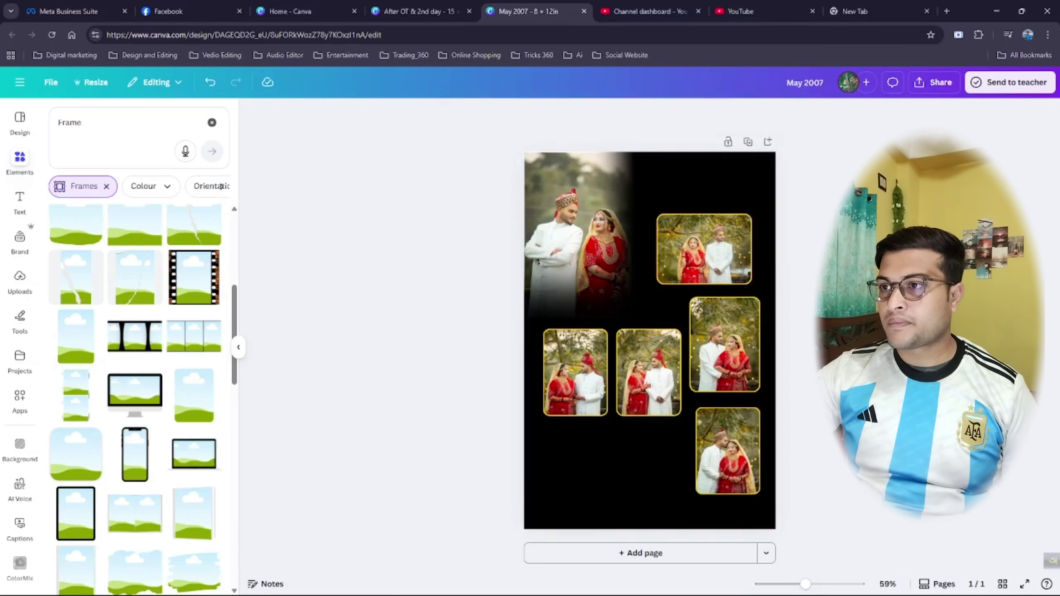
- Move the framed landscape photo beneath the left and middle frames and enlarge it to about their combined width
{"action": "left_click_drag", "start_coordinate": [728, 257], "coordinate": [671, 519]}
{"action": "left_click_drag", "start_coordinate": [650, 472], "coordinate": [689, 504]}
{"action": "left_click", "coordinate": [716, 485]}
- Raise the middle framed photo slightly and enlarge the lower-right framed photo beside the landscape photo
{"action": "left_click", "coordinate": [637, 368]}
{"action": "left_click_drag", "start_coordinate": [636, 368], "coordinate": [637, 358]}
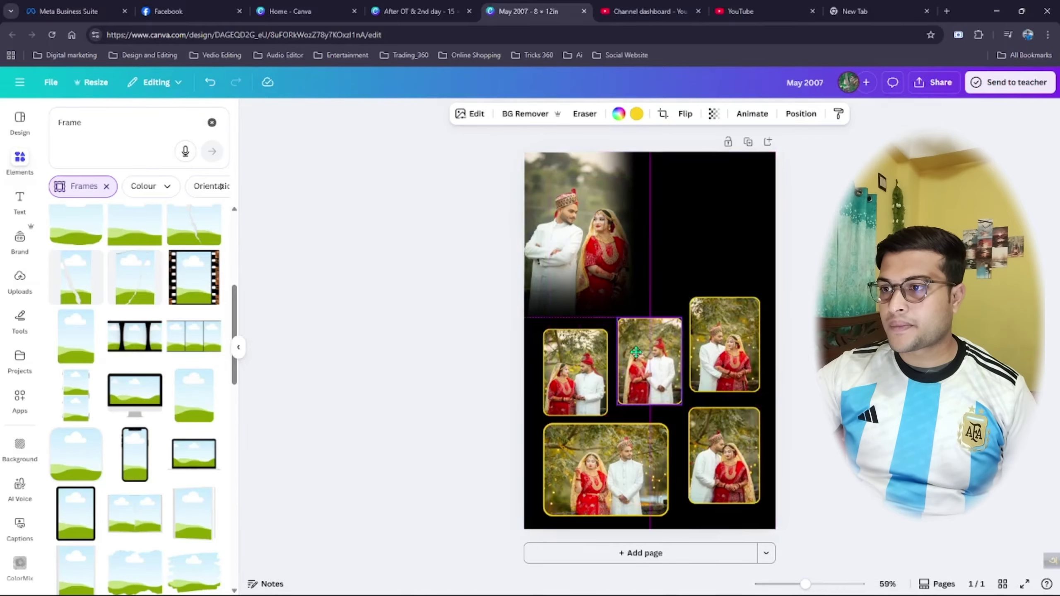
{"action": "left_click", "coordinate": [724, 455]}
{"action": "left_click_drag", "start_coordinate": [760, 409], "coordinate": [768, 405]}
{"action": "left_click_drag", "start_coordinate": [723, 455], "coordinate": [719, 466]}
- Shift the left and middle framed photos slightly left, and move the upper-right framed photo slightly left and down
{"action": "left_click_drag", "start_coordinate": [655, 375], "coordinate": [654, 375]}
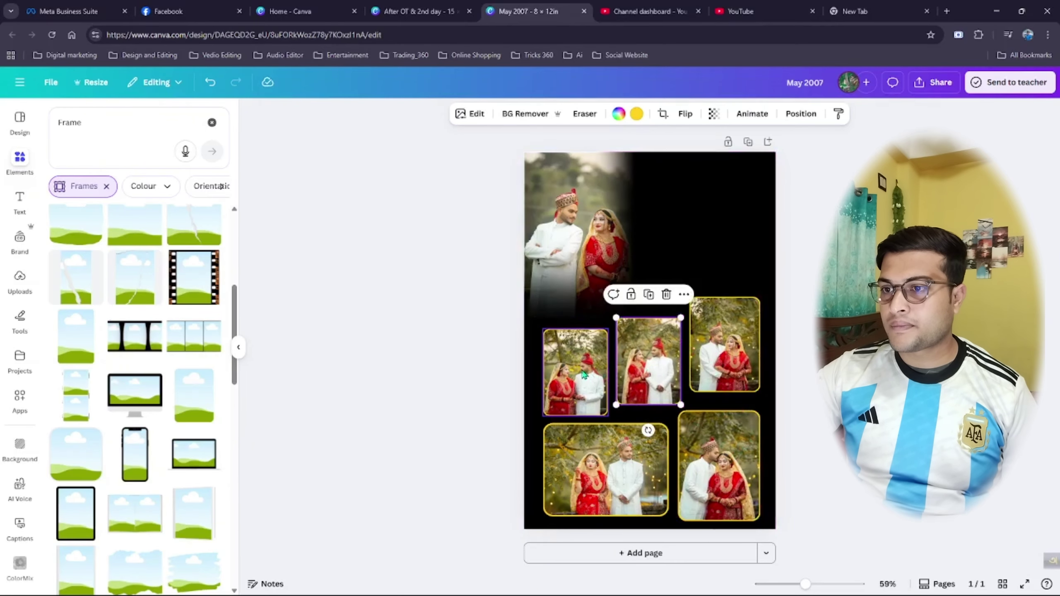
{"action": "left_click_drag", "start_coordinate": [581, 376], "coordinate": [578, 376]}
{"action": "left_click_drag", "start_coordinate": [649, 369], "coordinate": [646, 369]}
{"action": "left_click", "coordinate": [710, 369]}
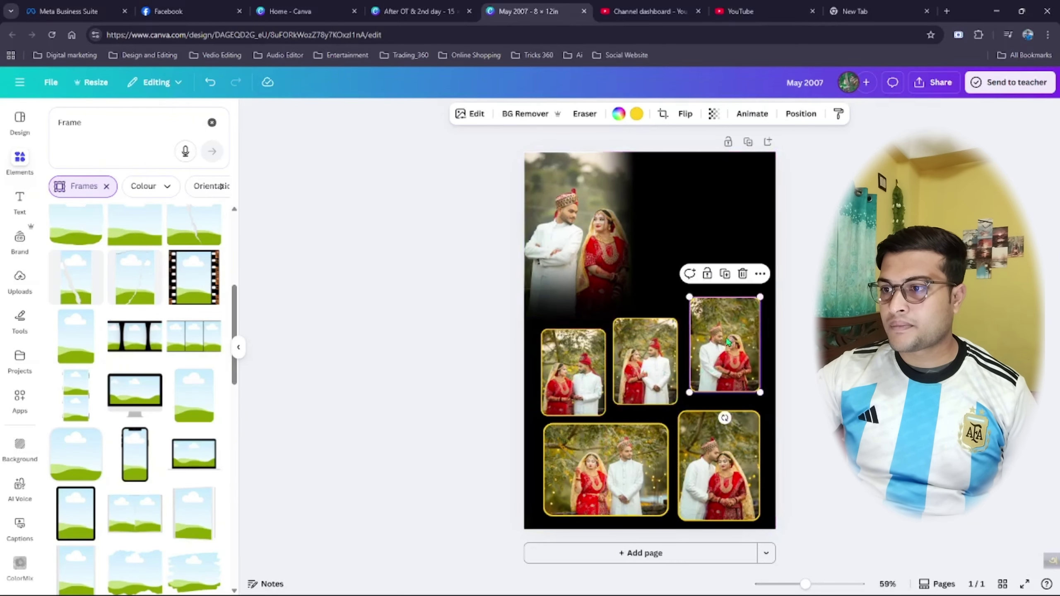
{"action": "left_click_drag", "start_coordinate": [727, 342], "coordinate": [723, 347]}
- Lower the middle framed photo level with the left one, and bring the upper-right framed photo further down
{"action": "left_click", "coordinate": [641, 372]}
{"action": "left_click_drag", "start_coordinate": [642, 372], "coordinate": [640, 384]}
{"action": "left_click", "coordinate": [713, 360]}
{"action": "left_click_drag", "start_coordinate": [714, 359], "coordinate": [713, 364]}
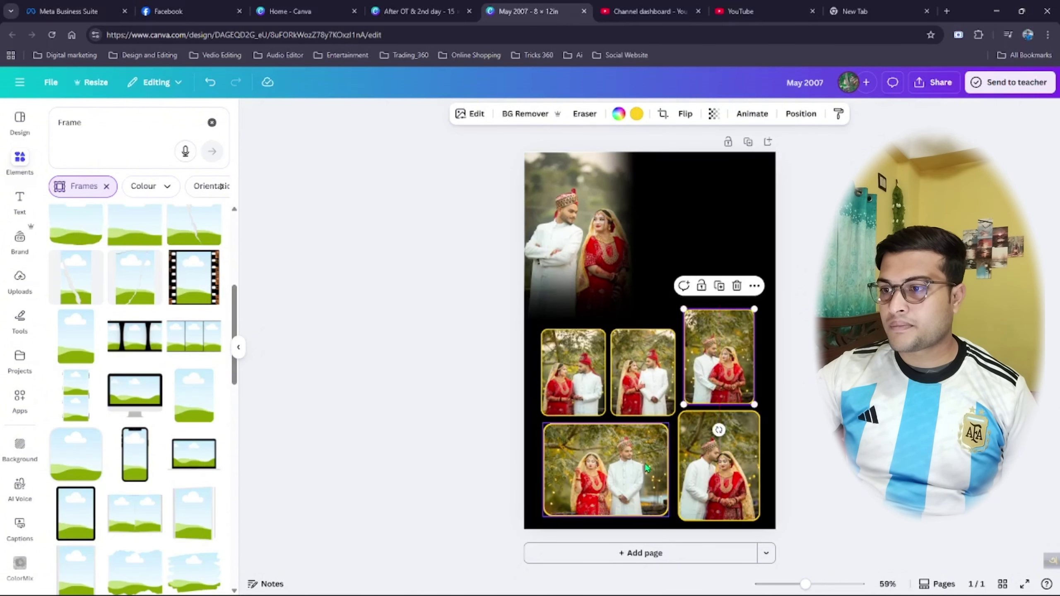
- Slightly enlarge the framed landscape photo from its upper-right corner
{"action": "left_click", "coordinate": [645, 466]}
{"action": "left_click_drag", "start_coordinate": [669, 424], "coordinate": [671, 422]}
{"action": "left_click", "coordinate": [829, 435]}
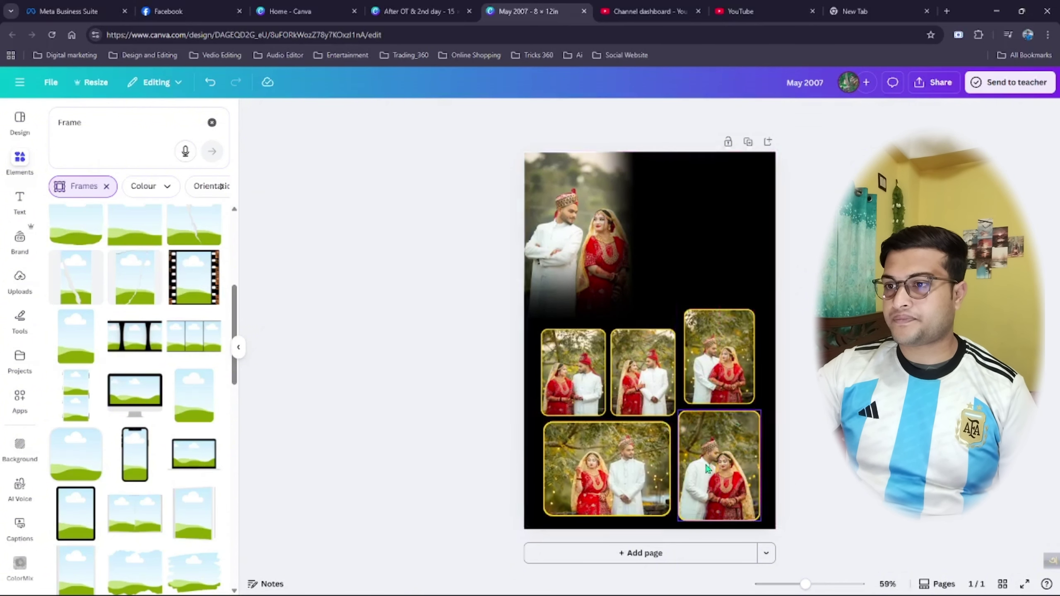
- Shift the left framed photo slightly left and space the middle one evenly between its neighbours
{"action": "left_click_drag", "start_coordinate": [591, 403], "coordinate": [641, 403]}
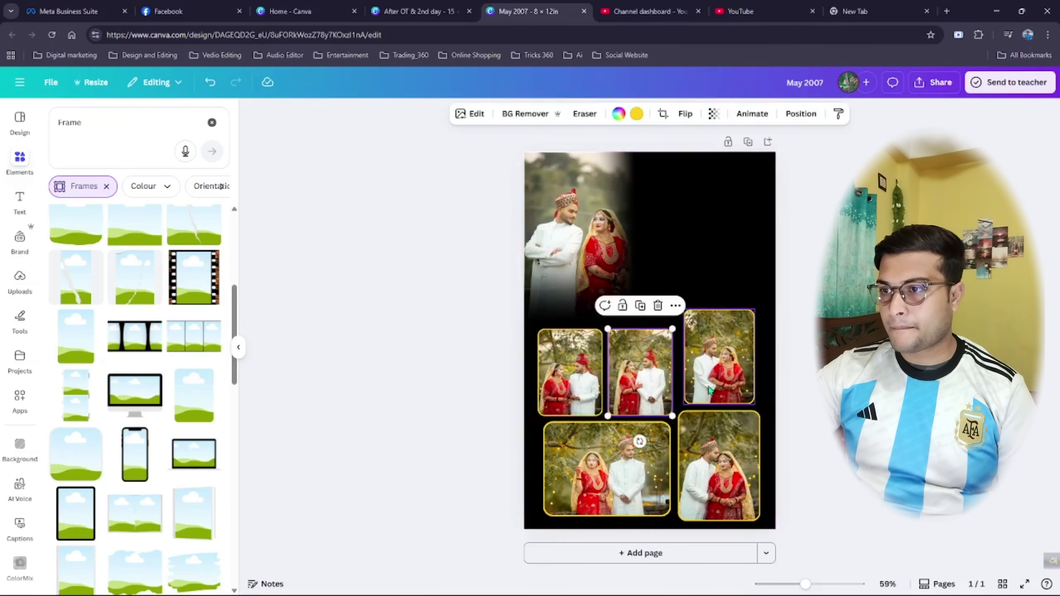
{"action": "left_click_drag", "start_coordinate": [709, 387], "coordinate": [706, 389]}
{"action": "left_click_drag", "start_coordinate": [643, 385], "coordinate": [708, 386]}
- Move the framed landscape photo slightly left and the lower-right framed photo slightly right
{"action": "left_click_drag", "start_coordinate": [617, 454], "coordinate": [612, 454]}
{"action": "left_click_drag", "start_coordinate": [742, 412], "coordinate": [743, 412]}
{"action": "left_click_drag", "start_coordinate": [631, 461], "coordinate": [633, 461]}
{"action": "left_click", "coordinate": [852, 451]}
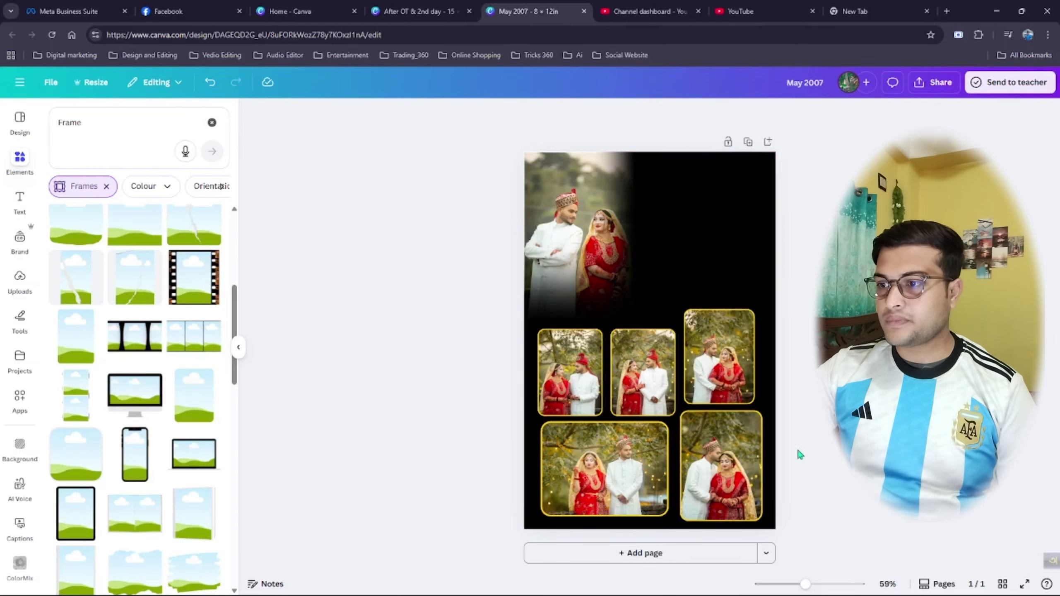
- Nudge the middle and upper-right framed photos slightly up
{"action": "left_click_drag", "start_coordinate": [649, 395], "coordinate": [649, 393]}
{"action": "left_click", "coordinate": [724, 393]}
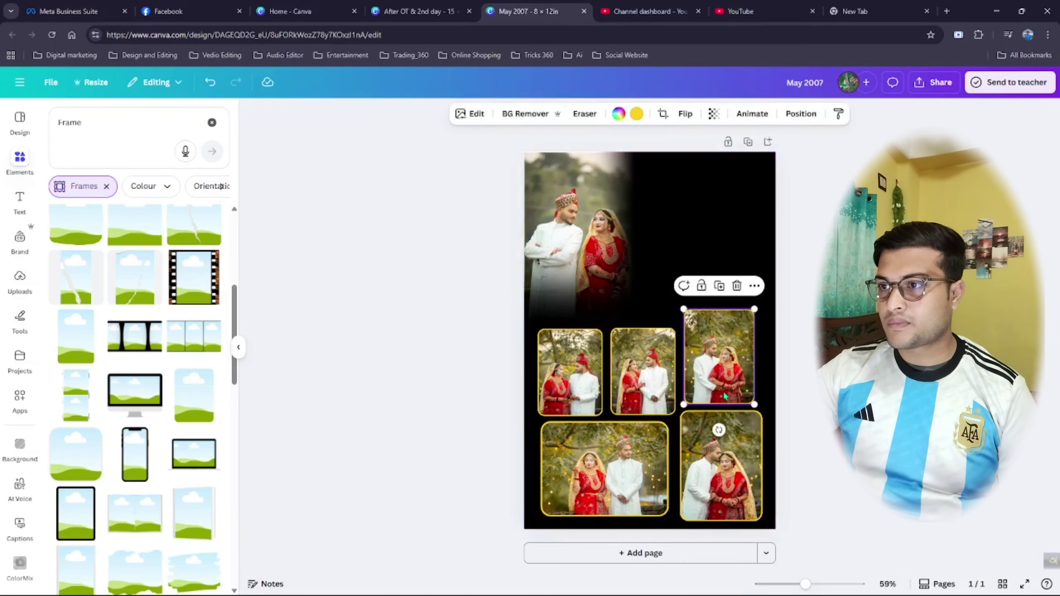
{"action": "left_click_drag", "start_coordinate": [723, 392], "coordinate": [723, 390]}
{"action": "left_click", "coordinate": [788, 438]}
- Nudge the framed landscape photo slightly down and right, and the left framed photo slightly up
{"action": "left_click", "coordinate": [722, 468]}
{"action": "left_click_drag", "start_coordinate": [721, 468], "coordinate": [721, 467]}
{"action": "left_click", "coordinate": [607, 487]}
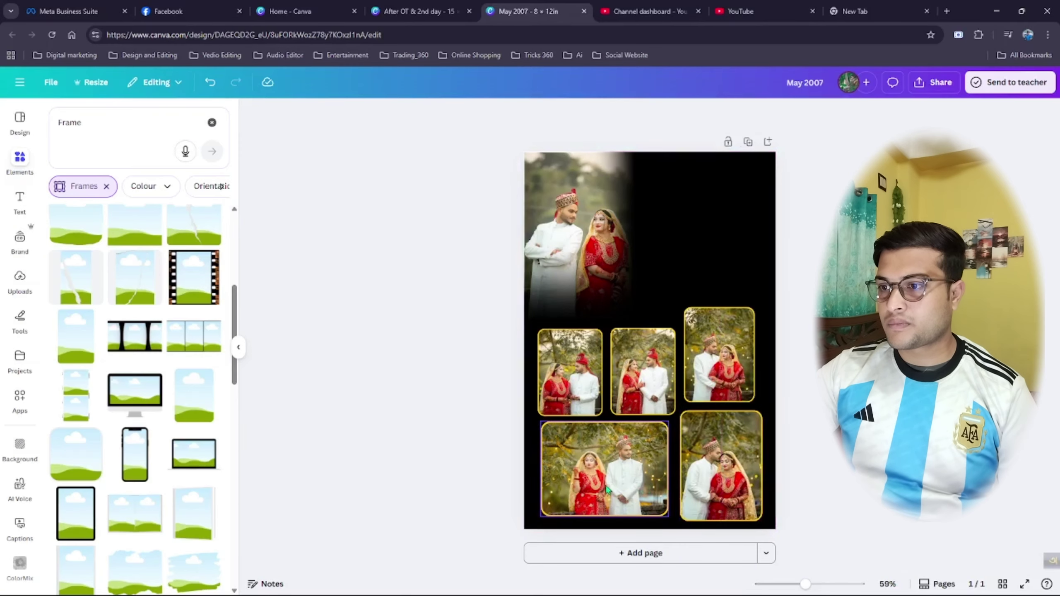
{"action": "left_click_drag", "start_coordinate": [607, 487], "coordinate": [609, 489]}
{"action": "left_click_drag", "start_coordinate": [590, 402], "coordinate": [590, 398]}
{"action": "key", "text": "Escape"}
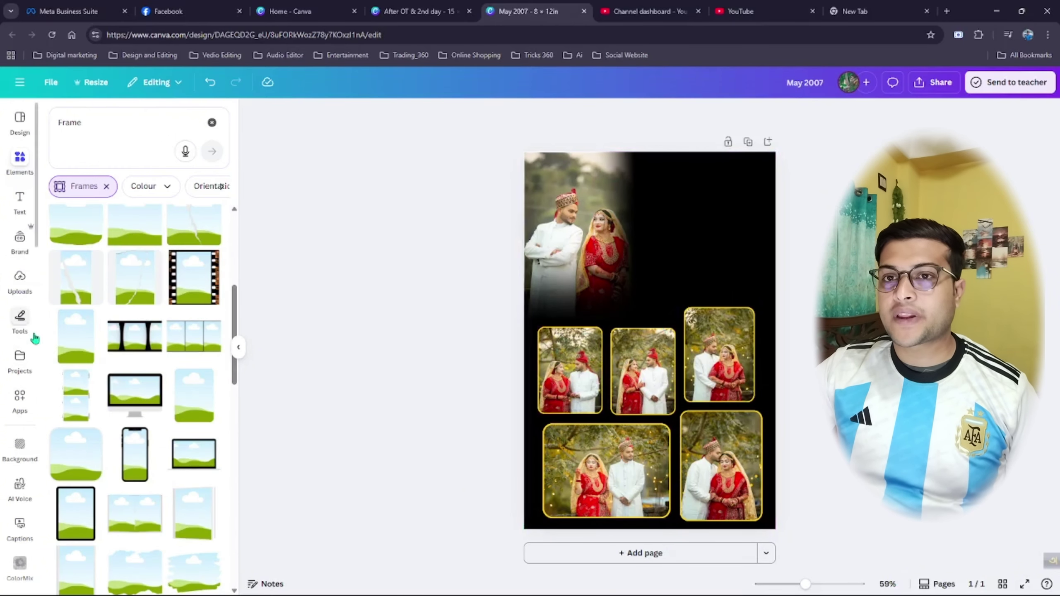
- Copy the calendar from the "After OT & 2nd day" design and return to the collage page
{"action": "left_click", "coordinate": [418, 11]}
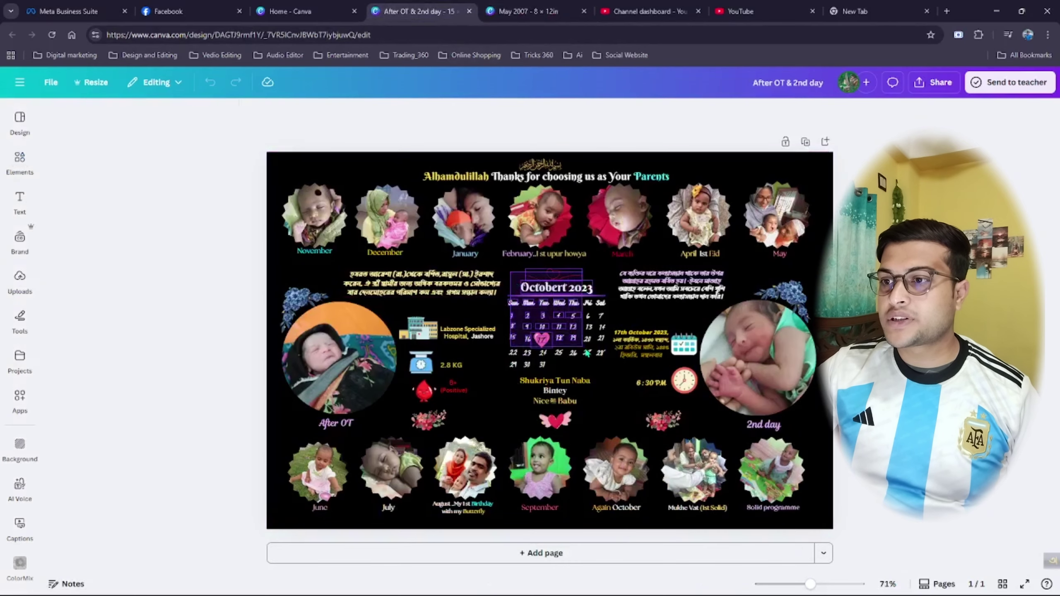
{"action": "left_click", "coordinate": [603, 368]}
{"action": "key", "text": "ctrl+c"}
{"action": "key", "text": "ctrl+Tab"}
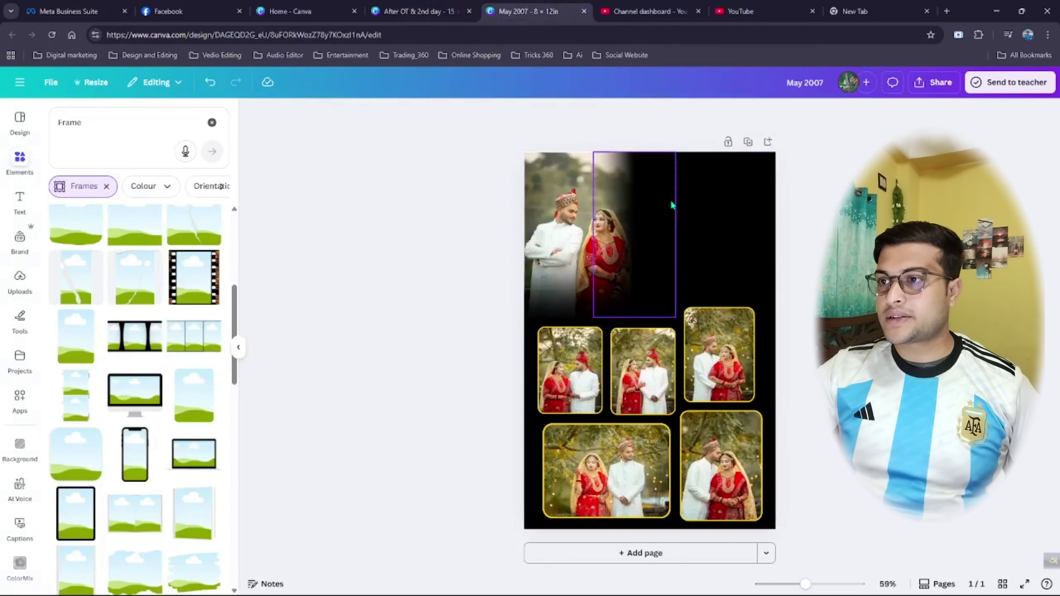
- Paste the calendar into the black area in the page's upper-right corner and scale it down to fit there
{"action": "key", "text": "ctrl+v"}
{"action": "left_click_drag", "start_coordinate": [561, 182], "coordinate": [721, 189]}
{"action": "left_click_drag", "start_coordinate": [764, 242], "coordinate": [736, 215]}
{"action": "left_click", "coordinate": [814, 248]}
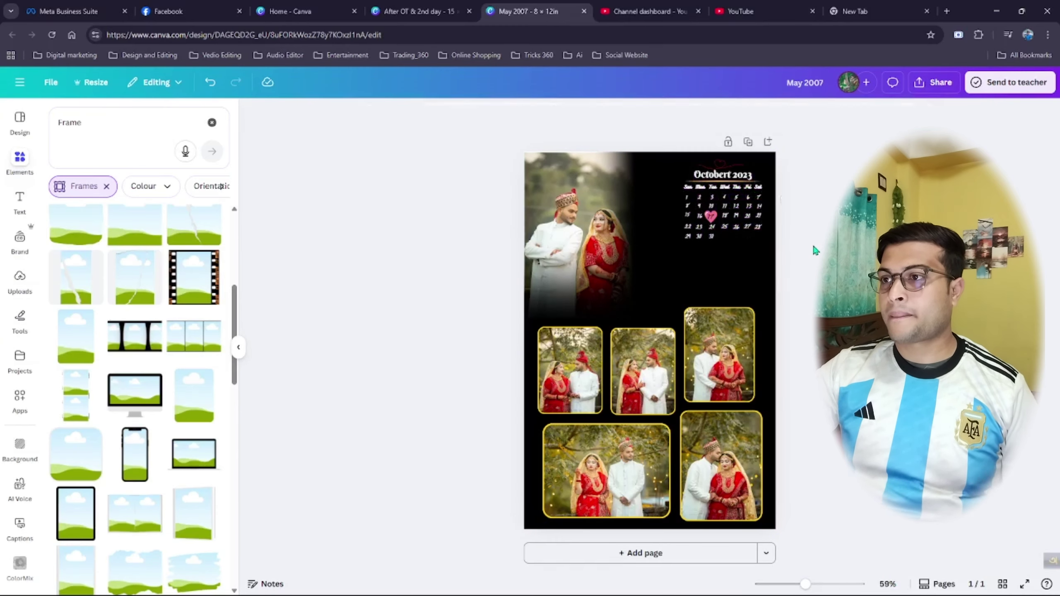
{"action": "left_click", "coordinate": [717, 223]}
{"action": "left_click", "coordinate": [805, 246]}
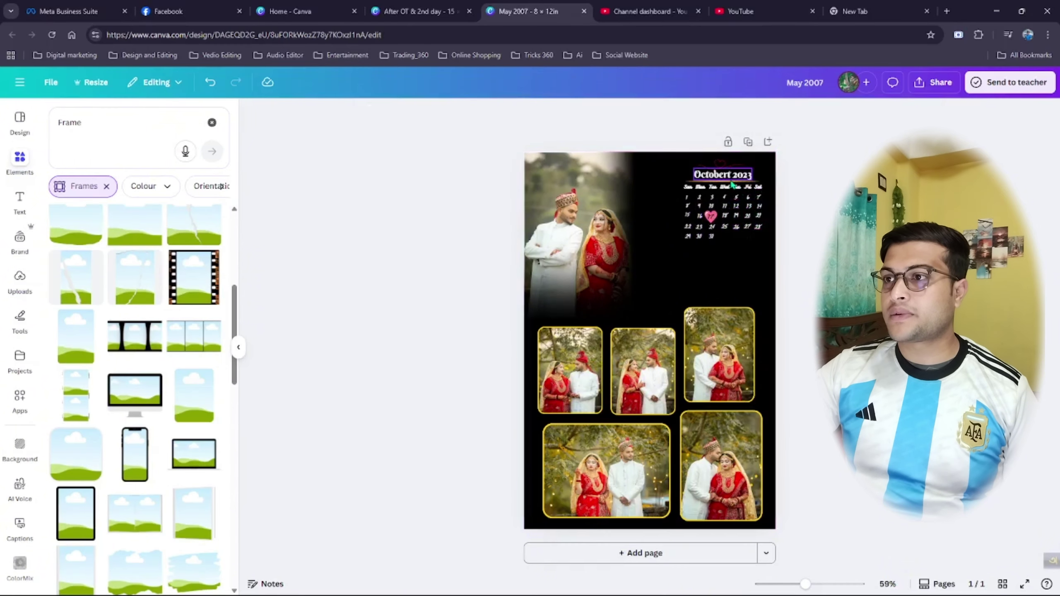
- Switch to Facebook under another profile and scroll back through the Messenger chat to review the design request
{"action": "left_click", "coordinate": [169, 11]}
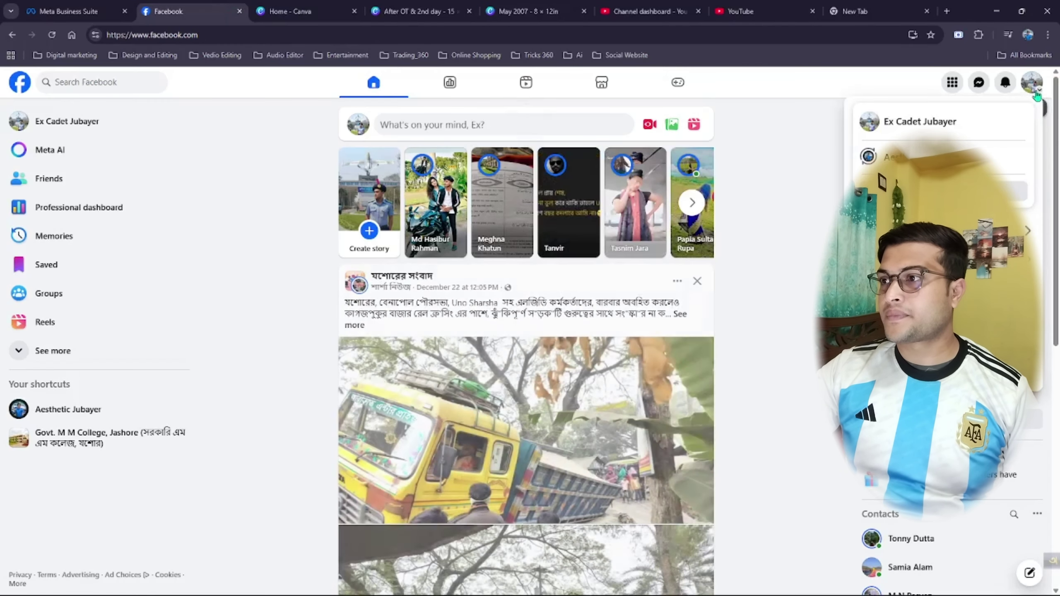
{"action": "left_click", "coordinate": [943, 191]}
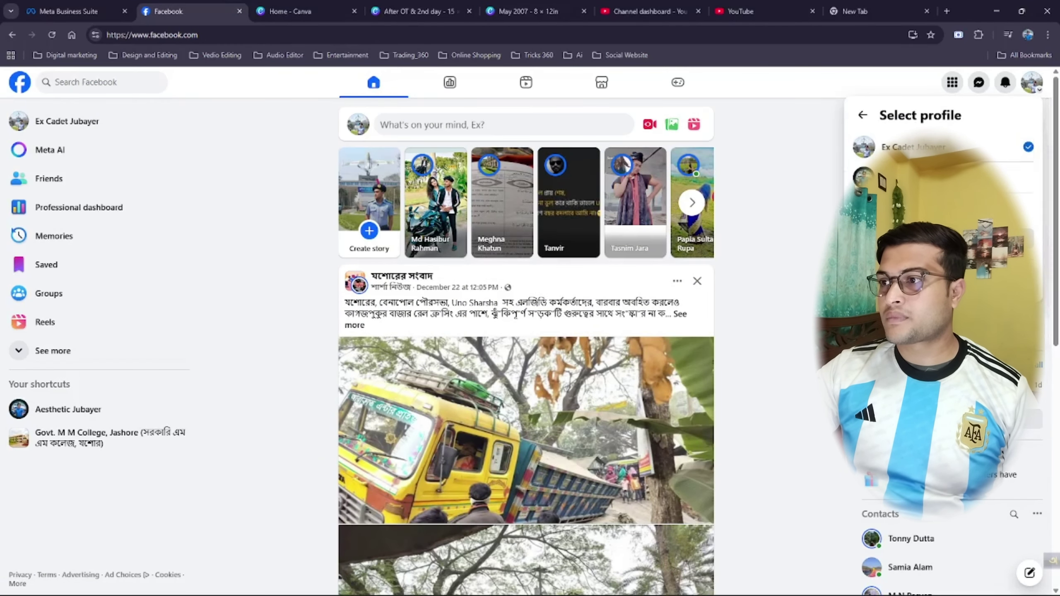
{"action": "left_click", "coordinate": [943, 276]}
{"action": "left_click", "coordinate": [943, 177]}
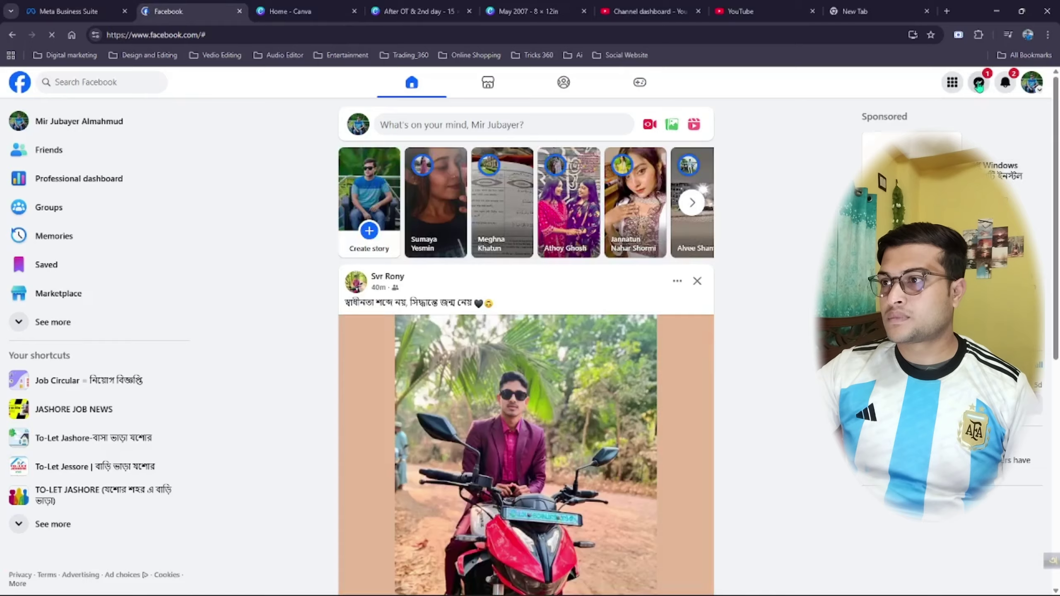
{"action": "left_click", "coordinate": [979, 82]}
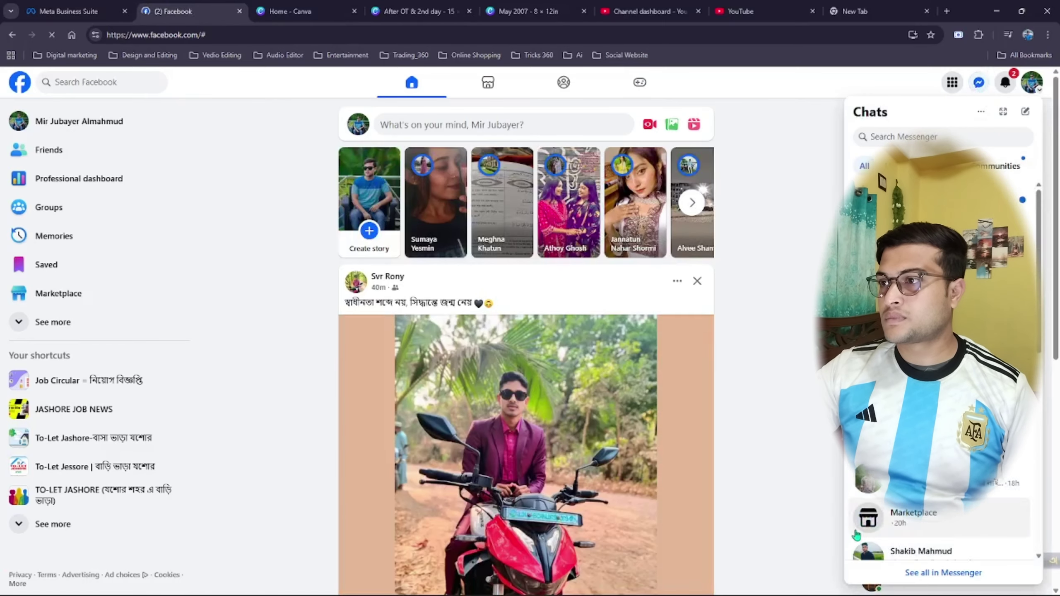
{"action": "left_click", "coordinate": [923, 514]}
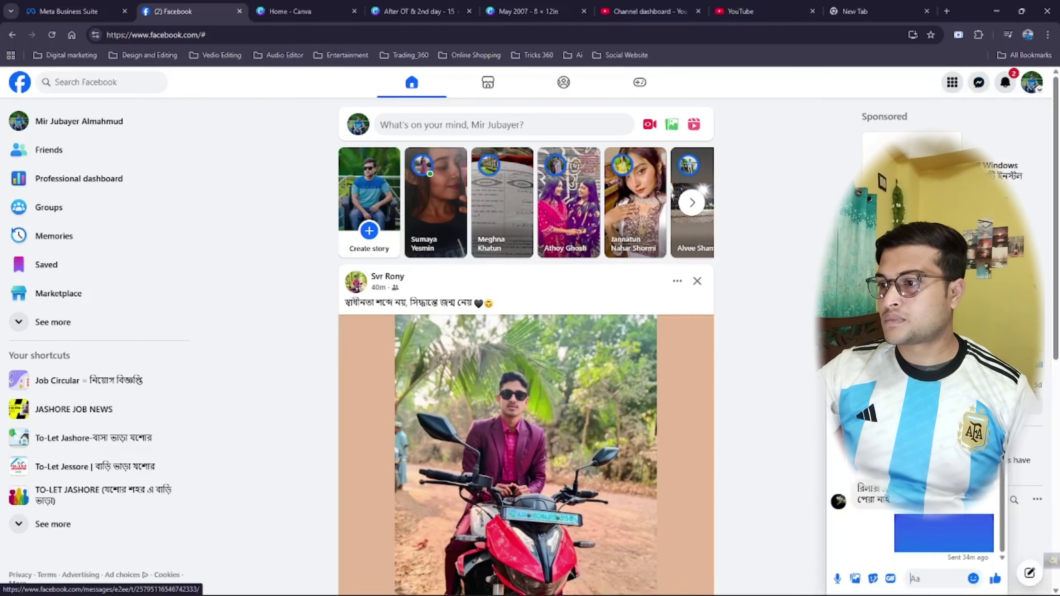
{"action": "scroll", "coordinate": [922, 513], "scroll_direction": "up", "scroll_amount": 8}
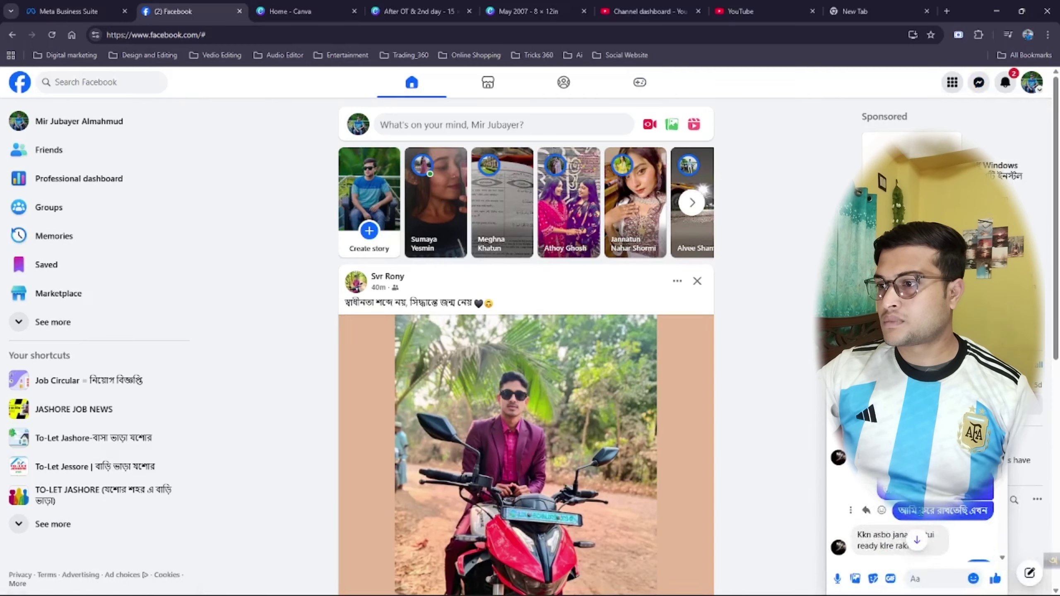
{"action": "scroll", "coordinate": [914, 522], "scroll_direction": "up", "scroll_amount": 3}
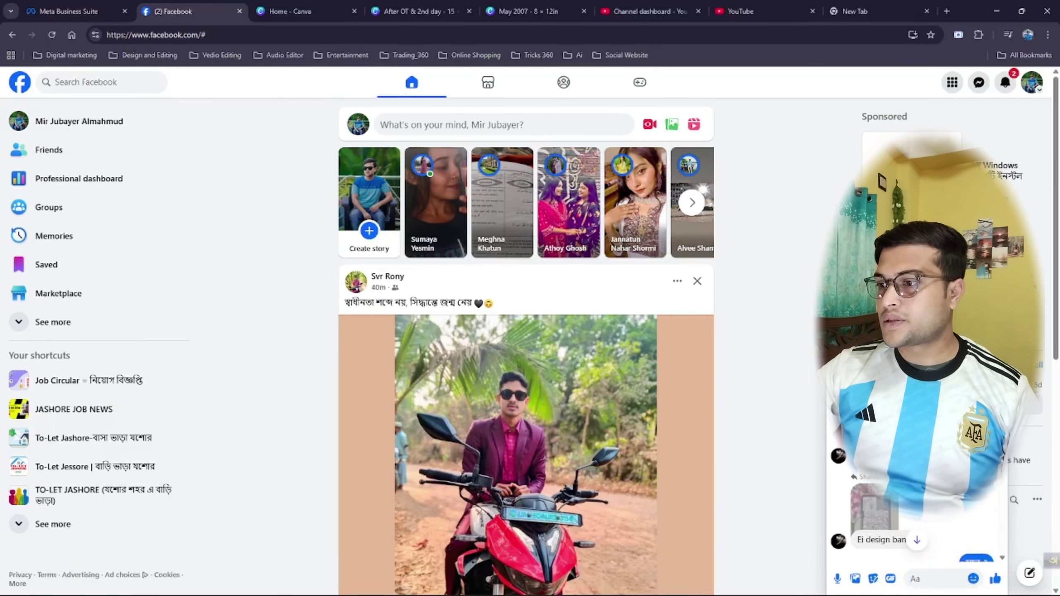
- Return to the collage in Canva, change the calendar heading to "JULY", and move the pink heart onto the 23
{"action": "left_click", "coordinate": [537, 6]}
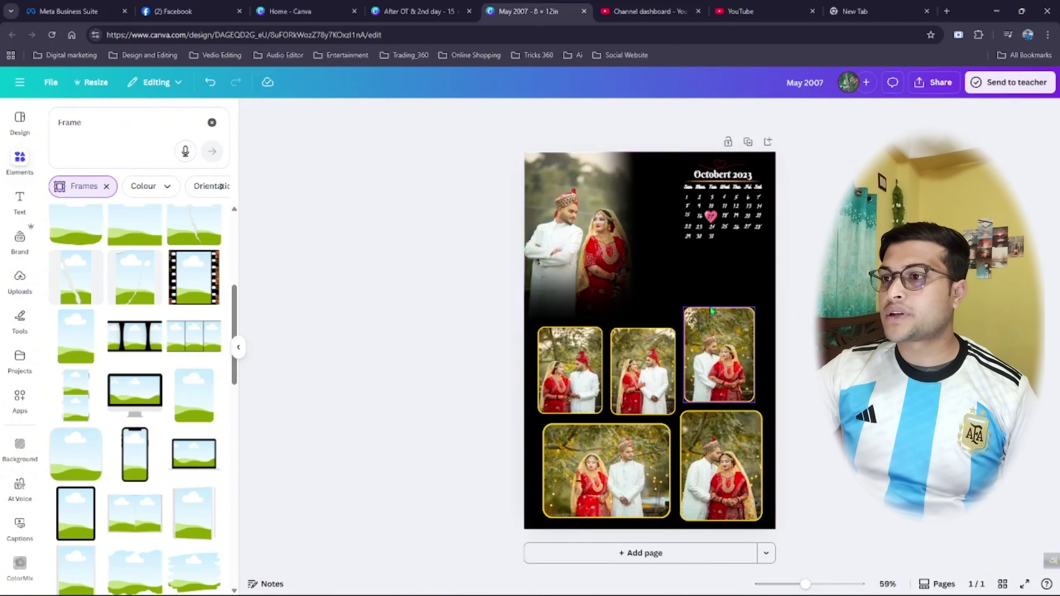
{"action": "left_click", "coordinate": [723, 174]}
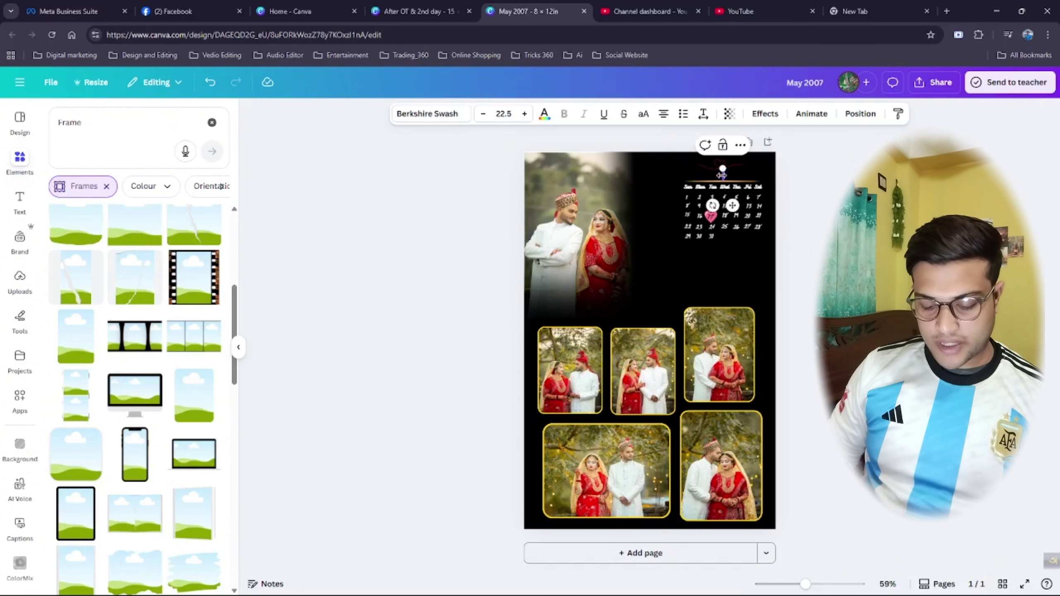
{"action": "left_click", "coordinate": [791, 188]}
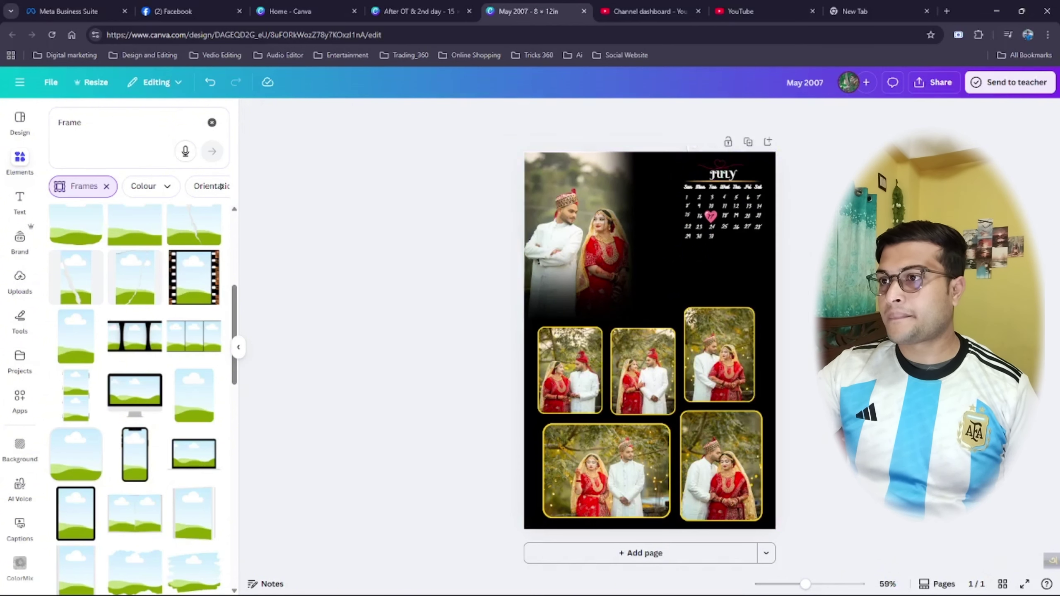
{"action": "mouse_move", "coordinate": [716, 217]}
{"action": "left_mouse_down"}
{"action": "mouse_move", "coordinate": [736, 227]}
{"action": "mouse_move", "coordinate": [706, 228]}
{"action": "mouse_move", "coordinate": [705, 255]}
{"action": "left_mouse_up"}
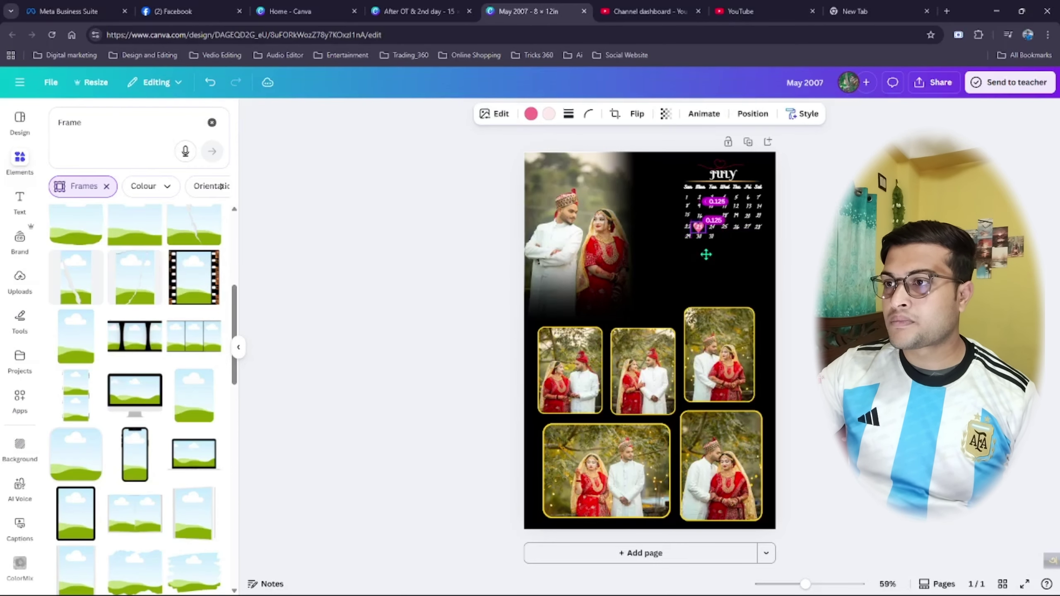
{"action": "left_click_drag", "start_coordinate": [706, 254], "coordinate": [706, 254]}
- Delete the 31 from the calendar and change the text colour of the 17 to white like the other dates
{"action": "left_click", "coordinate": [712, 235]}
{"action": "key", "text": "Delete"}
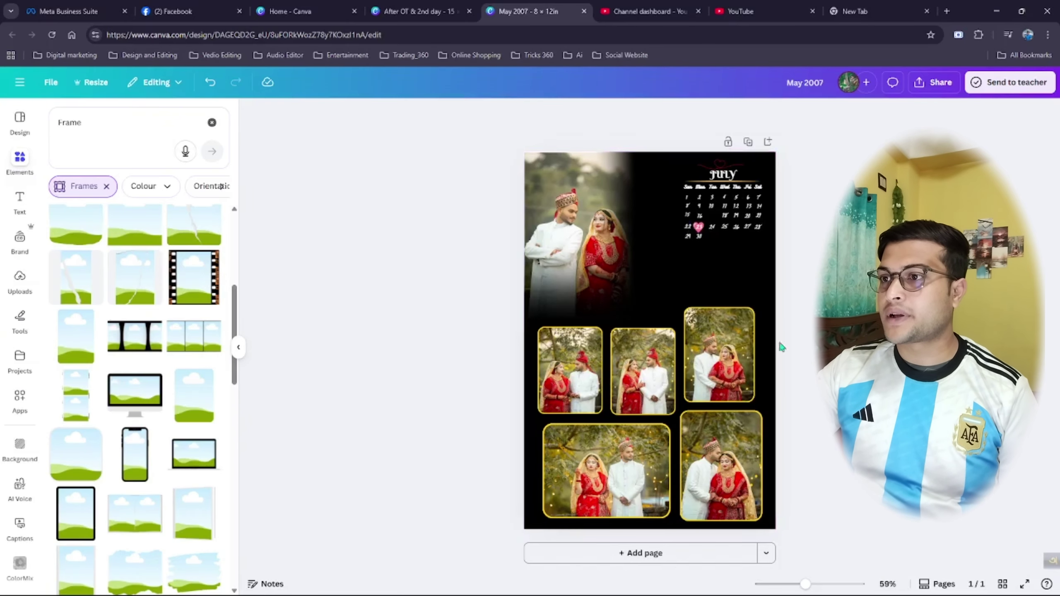
{"action": "left_click", "coordinate": [712, 213]}
{"action": "left_click", "coordinate": [544, 113]}
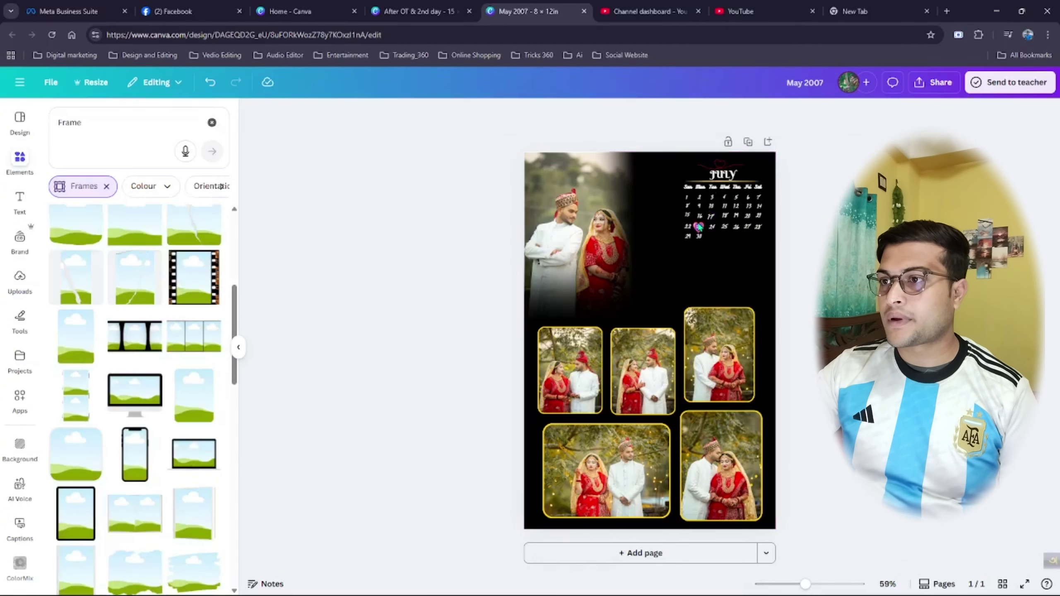
- Change the text colour of the 23 on the pink heart to black, and delete the dark red ornament above the JULY heading
{"action": "left_click", "coordinate": [707, 247]}
{"action": "left_click", "coordinate": [545, 114]}
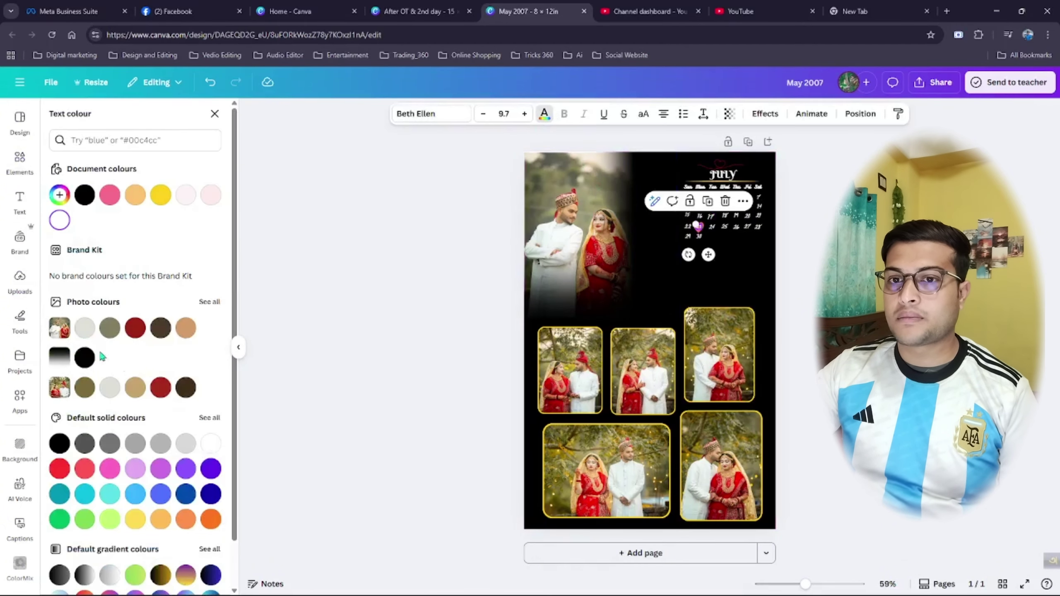
{"action": "left_click", "coordinate": [85, 358]}
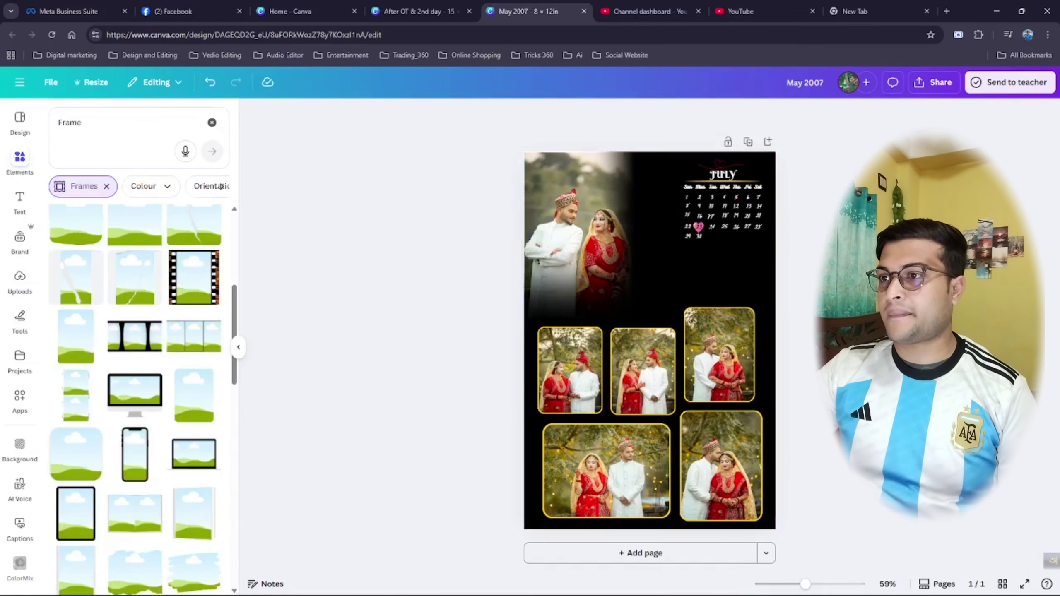
{"action": "left_click", "coordinate": [703, 229]}
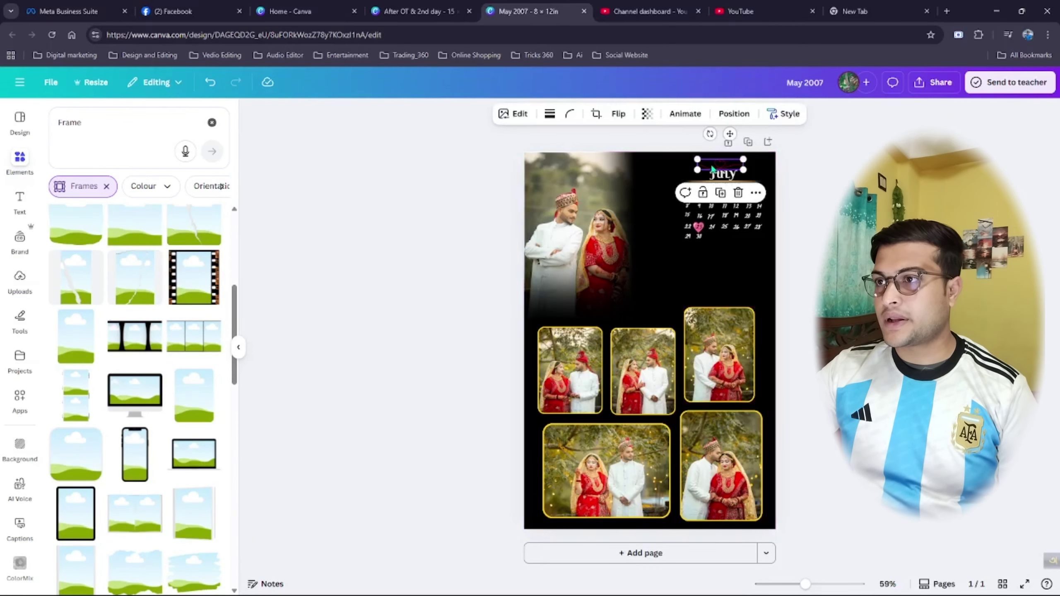
{"action": "left_click", "coordinate": [395, 400]}
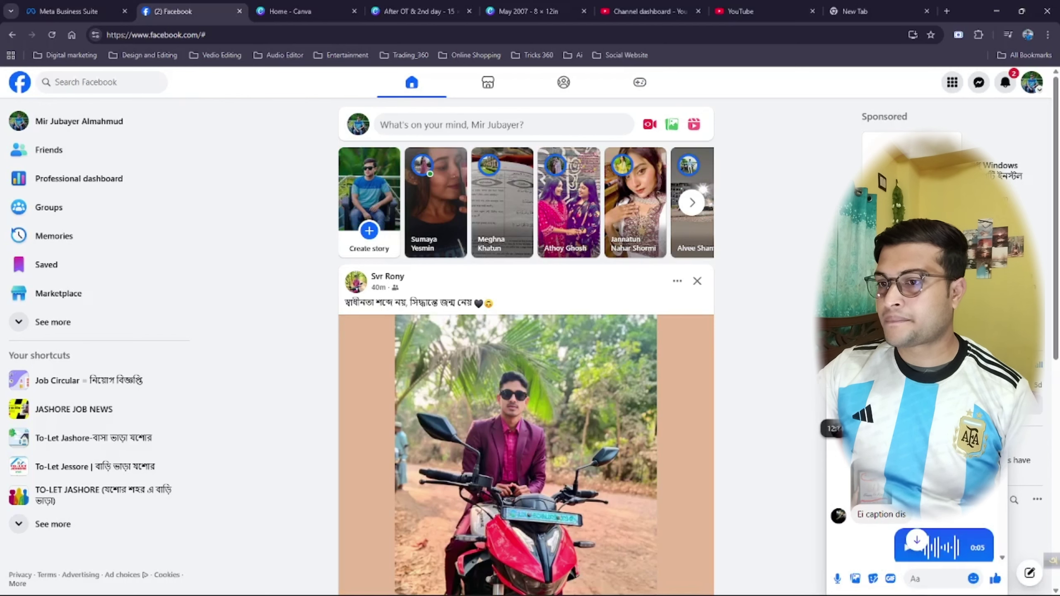
- Copy the couple's names from the Facebook chat into the Canva collage, placing them below the calendar in white at size 24.5
{"action": "left_click", "coordinate": [549, 10]}
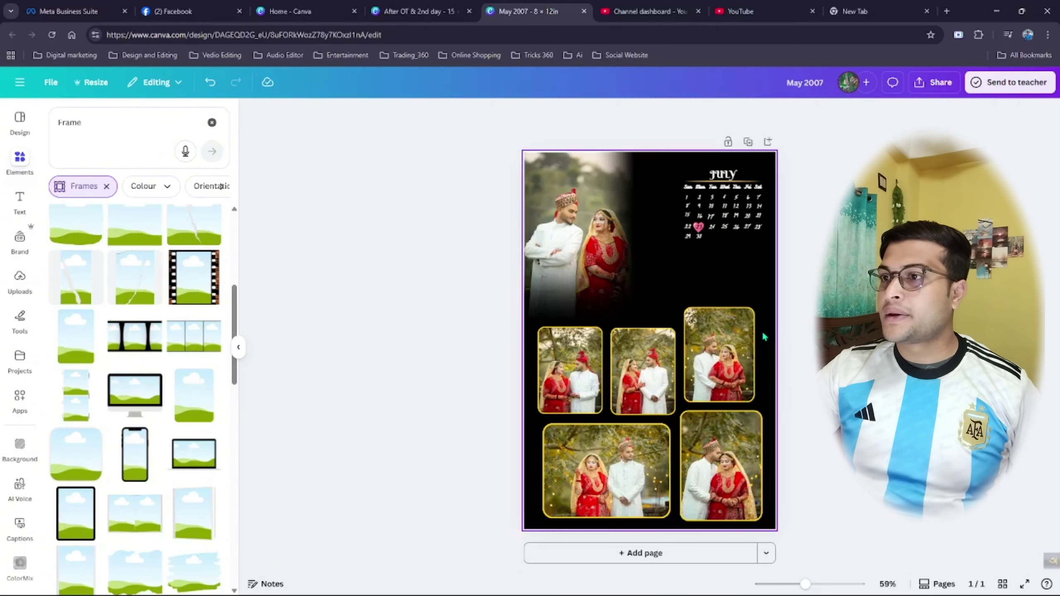
{"action": "key", "text": "ctrl+v"}
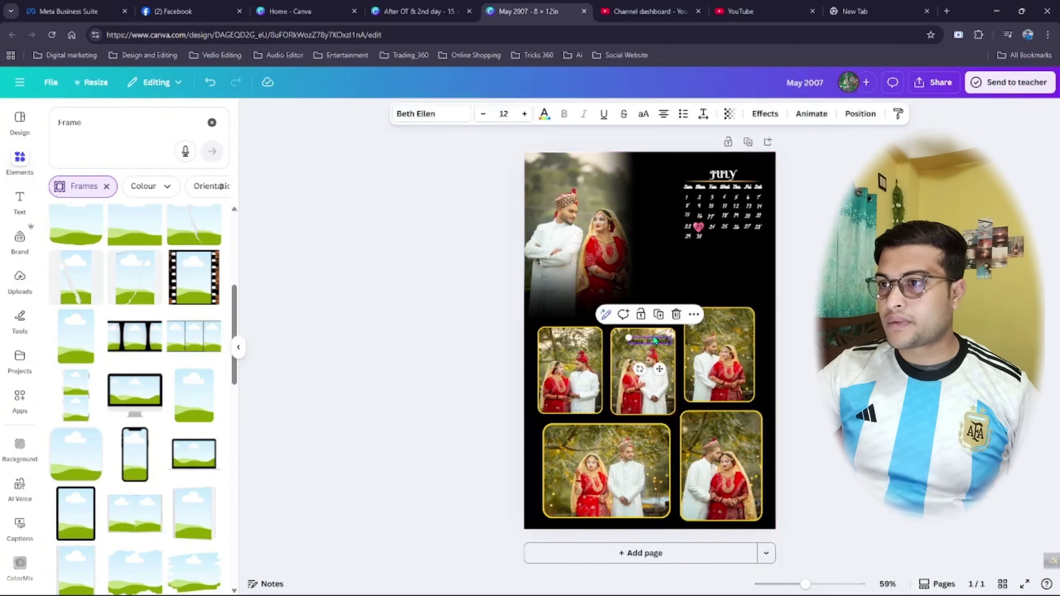
{"action": "left_click_drag", "start_coordinate": [654, 340], "coordinate": [739, 300]}
{"action": "left_click", "coordinate": [545, 114]}
{"action": "left_click", "coordinate": [211, 444]}
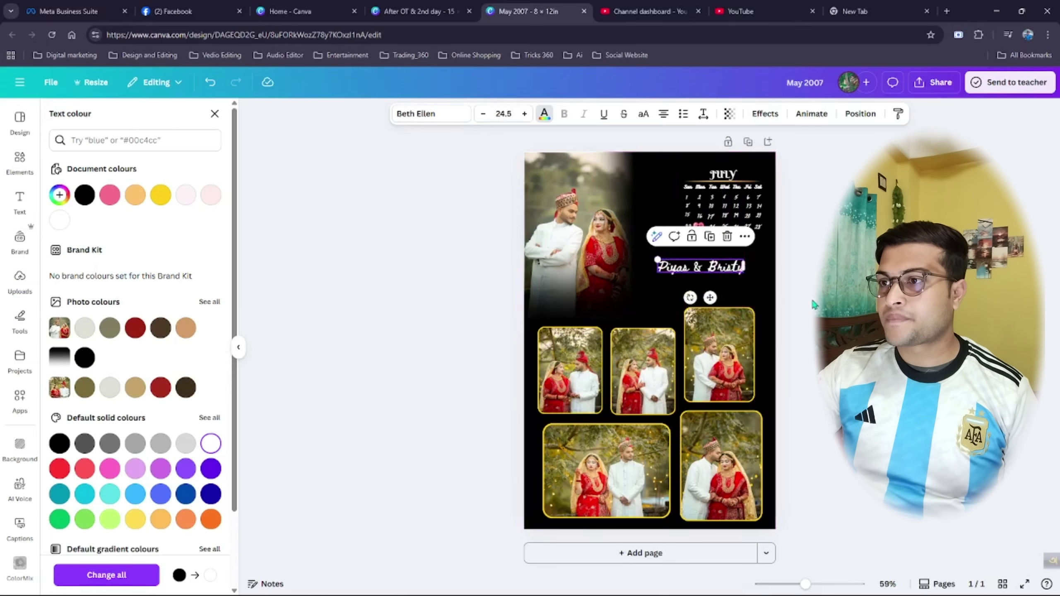
{"action": "left_click", "coordinate": [734, 297]}
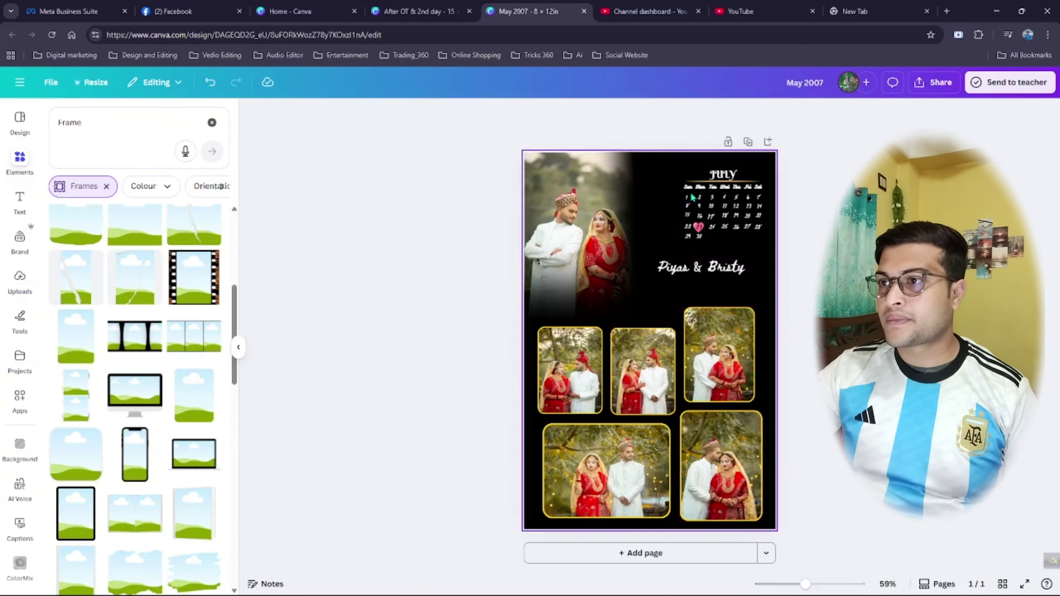
- Move the calendar slightly up and change its heading to "JULY 2025" on one line, centred above the weekdays
{"action": "left_click_drag", "start_coordinate": [683, 176], "coordinate": [734, 214]}
{"action": "left_click", "coordinate": [731, 166]}
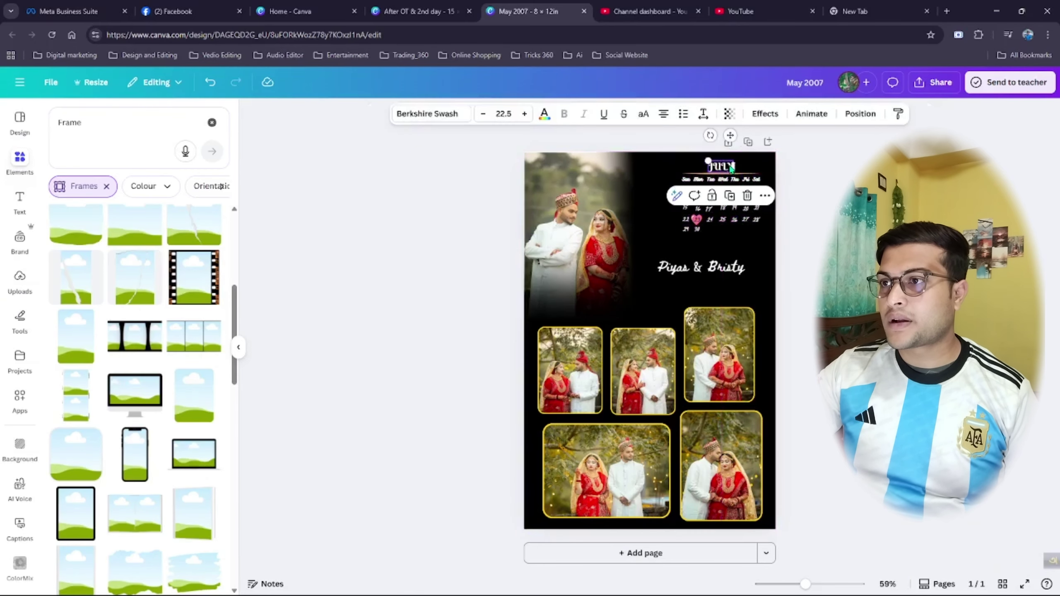
{"action": "left_click_drag", "start_coordinate": [733, 166], "coordinate": [753, 167]}
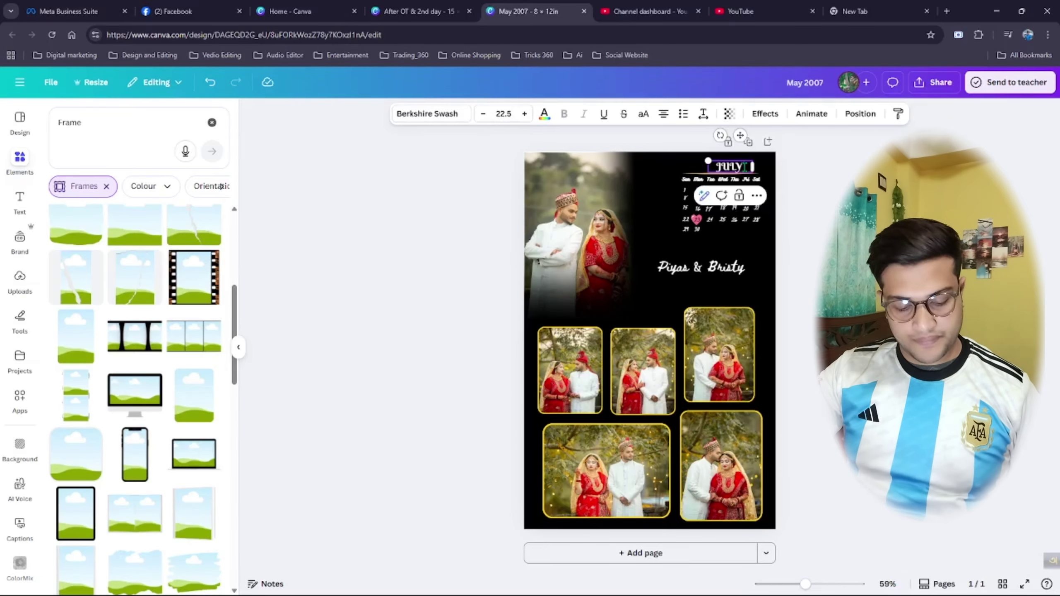
{"action": "type", "text": "012"}
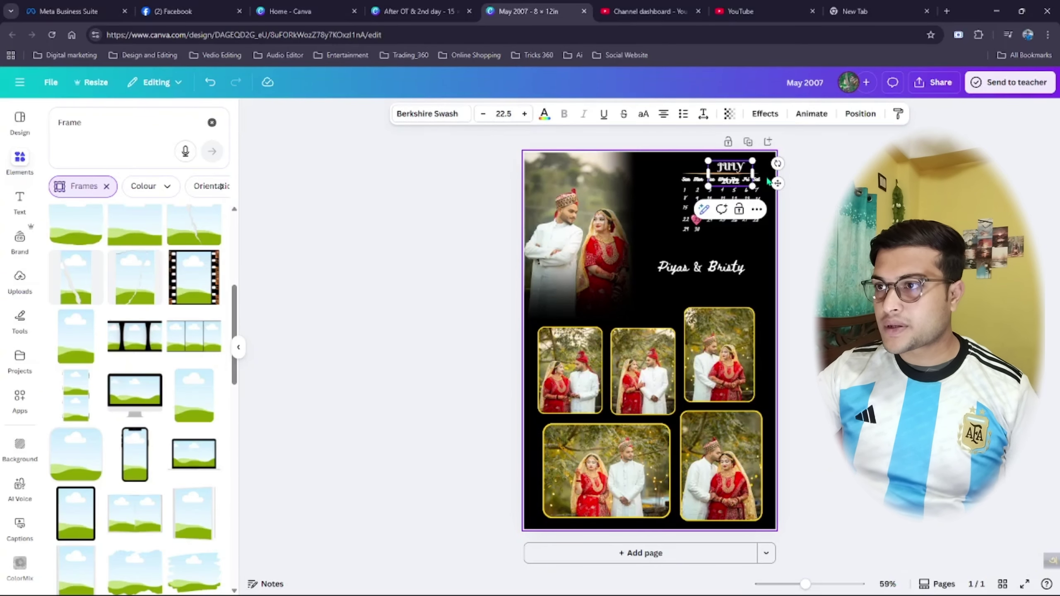
{"action": "key", "text": "BackSpace"}
{"action": "key", "text": "BackSpace"}
{"action": "type", "text": "25"}
{"action": "mouse_move", "coordinate": [753, 173]}
{"action": "left_mouse_down"}
{"action": "mouse_move", "coordinate": [765, 175]}
{"action": "mouse_move", "coordinate": [732, 170]}
{"action": "left_mouse_up"}
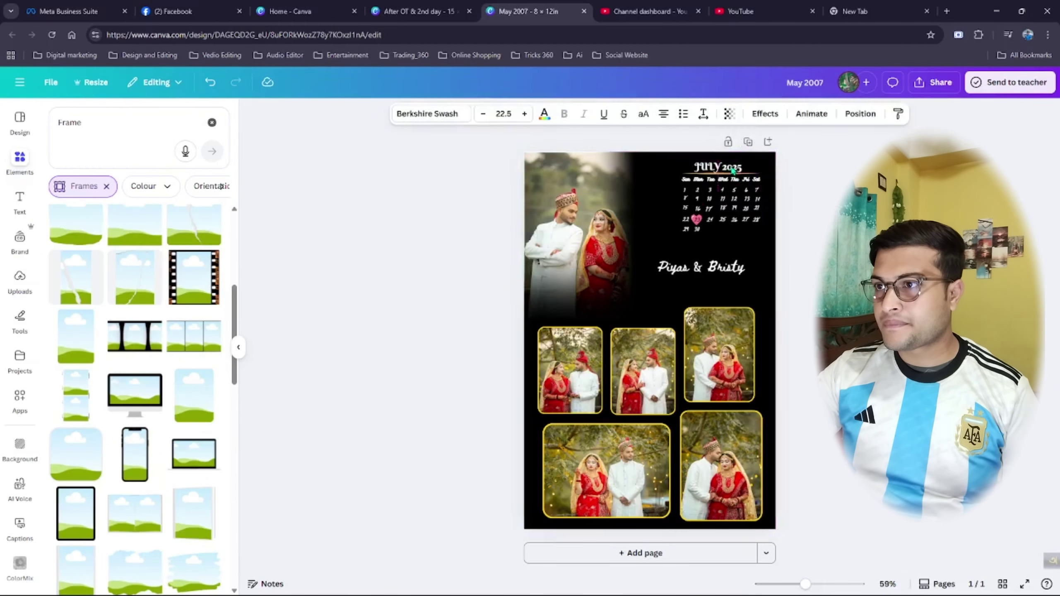
{"action": "left_click", "coordinate": [818, 221]}
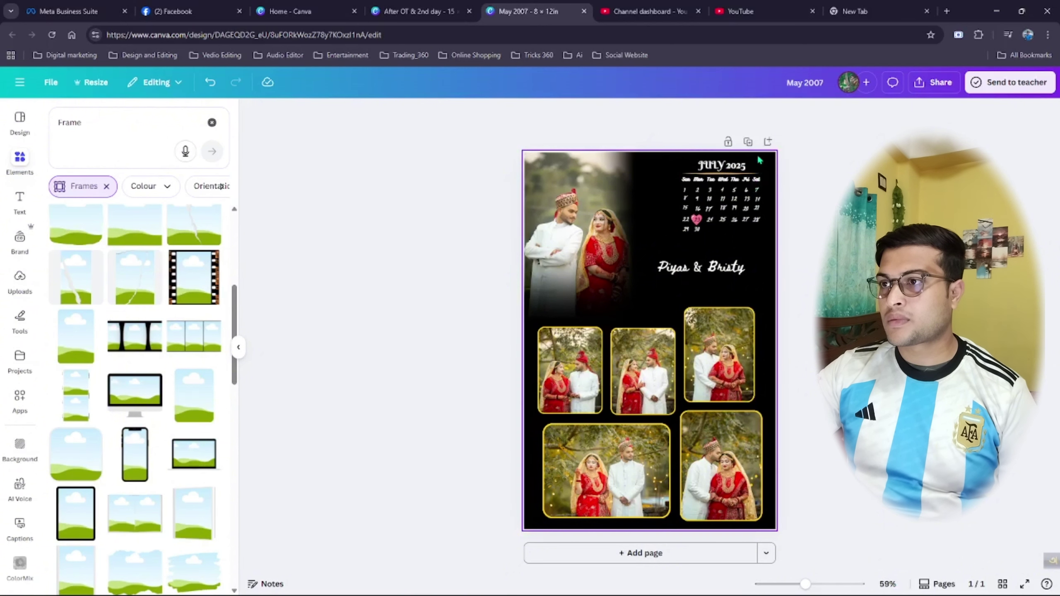
- Shift the whole calendar slightly away from the page's right edge and move the couple's names up close beneath it
{"action": "left_click_drag", "start_coordinate": [684, 235], "coordinate": [683, 236]}
{"action": "left_click_drag", "start_coordinate": [696, 227], "coordinate": [692, 230]}
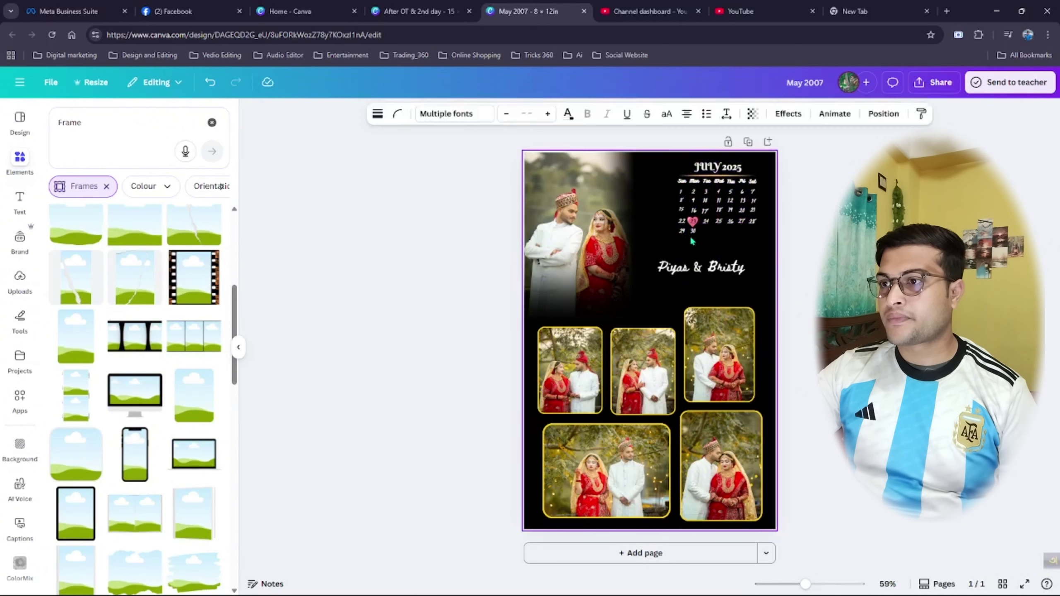
{"action": "left_click", "coordinate": [804, 258]}
{"action": "left_click_drag", "start_coordinate": [722, 271], "coordinate": [733, 255]}
- Shrink the upper row's right-hand framed photo to match its neighbours and line up the three upper frames with similar gaps
{"action": "left_click", "coordinate": [715, 376]}
{"action": "left_click_drag", "start_coordinate": [751, 401], "coordinate": [732, 367]}
{"action": "left_click", "coordinate": [660, 371]}
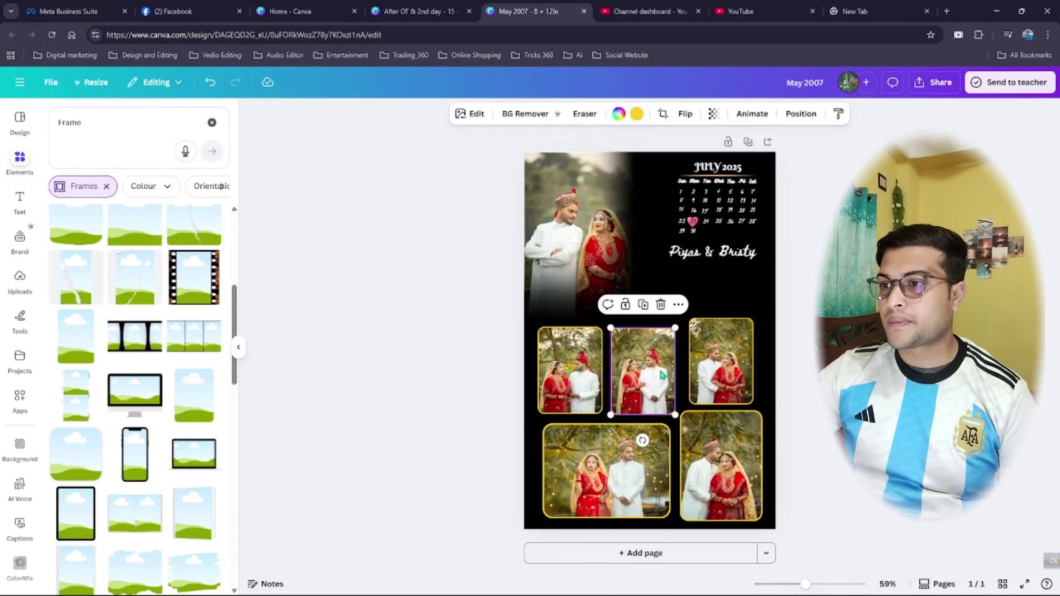
{"action": "left_click_drag", "start_coordinate": [661, 371], "coordinate": [659, 370]}
{"action": "left_click", "coordinate": [584, 374]}
{"action": "left_click_drag", "start_coordinate": [584, 374], "coordinate": [636, 379]}
{"action": "left_click_drag", "start_coordinate": [698, 371], "coordinate": [698, 369]}
{"action": "left_click_drag", "start_coordinate": [645, 366], "coordinate": [652, 365]}
- Shrink the lower-right framed photo, move it closer to the wide frame, and lower the upper-row frames towards it
{"action": "left_click", "coordinate": [702, 428]}
{"action": "left_click_drag", "start_coordinate": [681, 411], "coordinate": [687, 421]}
{"action": "left_click_drag", "start_coordinate": [693, 427], "coordinate": [683, 425]}
{"action": "mouse_move", "coordinate": [703, 376]}
{"action": "left_mouse_down"}
{"action": "mouse_move", "coordinate": [703, 386]}
{"action": "mouse_move", "coordinate": [654, 384]}
{"action": "mouse_move", "coordinate": [692, 389]}
{"action": "left_mouse_up"}
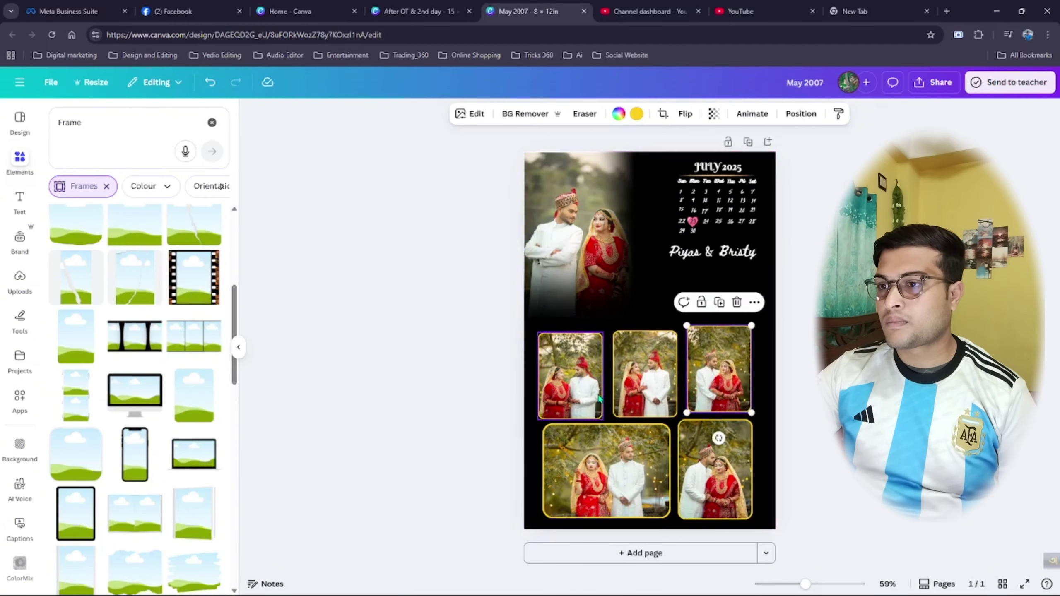
{"action": "left_click_drag", "start_coordinate": [587, 388], "coordinate": [586, 387]}
- Shift the two lower framed photos slightly left and level the upper three frames in a straight row above them
{"action": "left_click", "coordinate": [626, 460]}
{"action": "left_click_drag", "start_coordinate": [626, 460], "coordinate": [623, 460]}
{"action": "left_click_drag", "start_coordinate": [693, 461], "coordinate": [691, 461]}
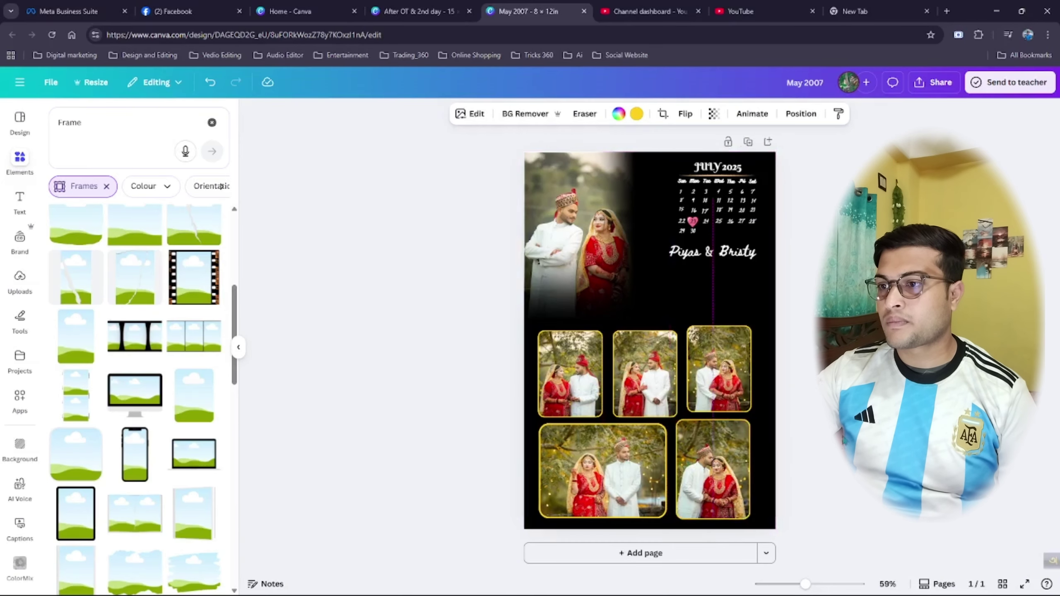
{"action": "left_click", "coordinate": [795, 463]}
{"action": "left_click_drag", "start_coordinate": [564, 404], "coordinate": [565, 401]}
{"action": "left_click_drag", "start_coordinate": [664, 398], "coordinate": [715, 400]}
{"action": "left_click_drag", "start_coordinate": [713, 458], "coordinate": [713, 460]}
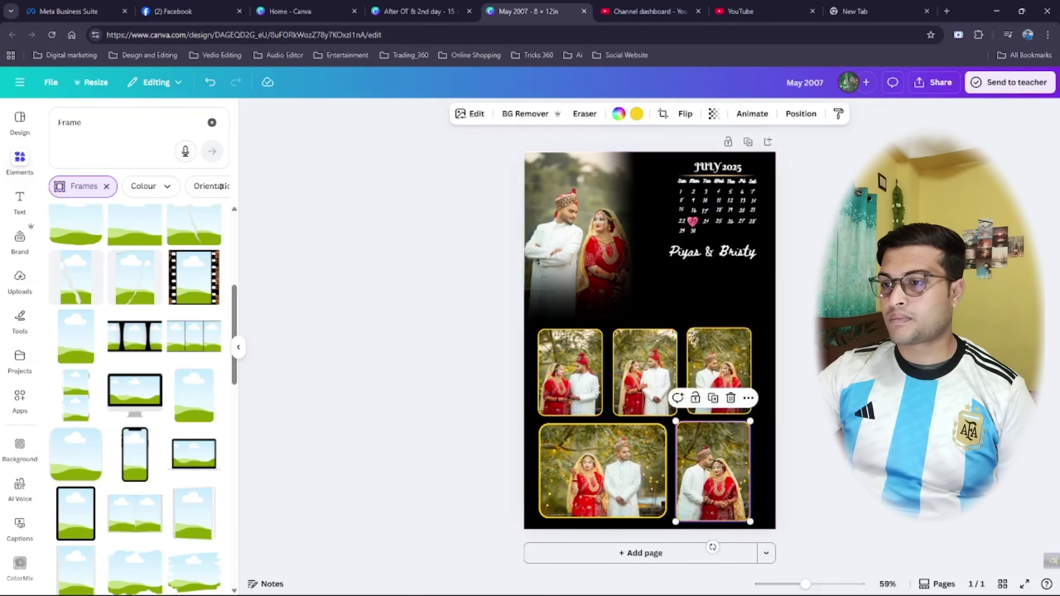
- Select all five framed photos and shift them together slightly to the right on the page
{"action": "left_click", "coordinate": [795, 491]}
{"action": "left_click", "coordinate": [651, 471]}
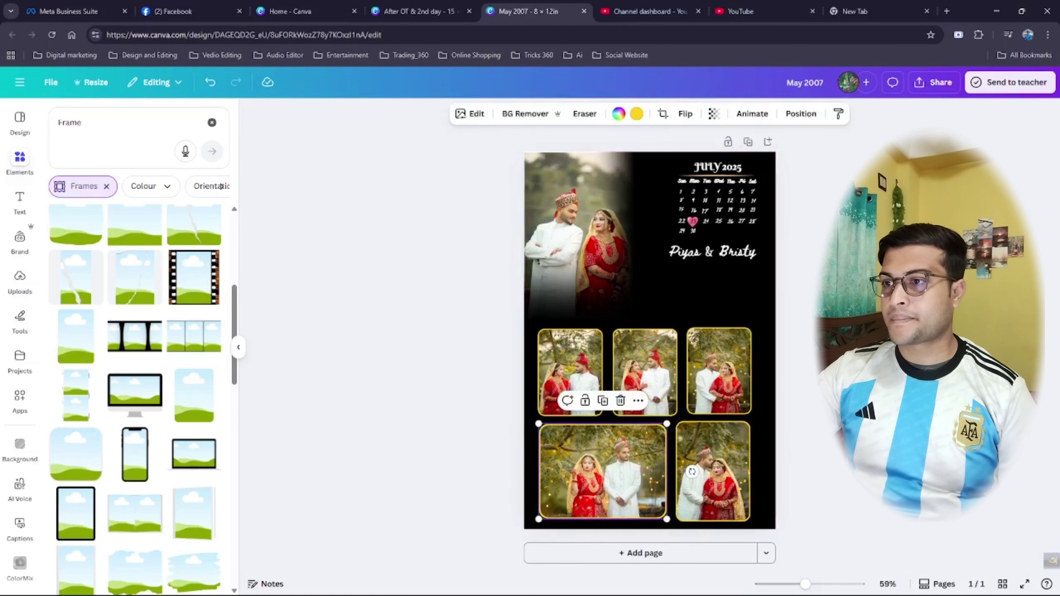
{"action": "key", "text": "Escape"}
{"action": "left_click_drag", "start_coordinate": [536, 387], "coordinate": [721, 485]}
{"action": "left_click_drag", "start_coordinate": [721, 484], "coordinate": [723, 485]}
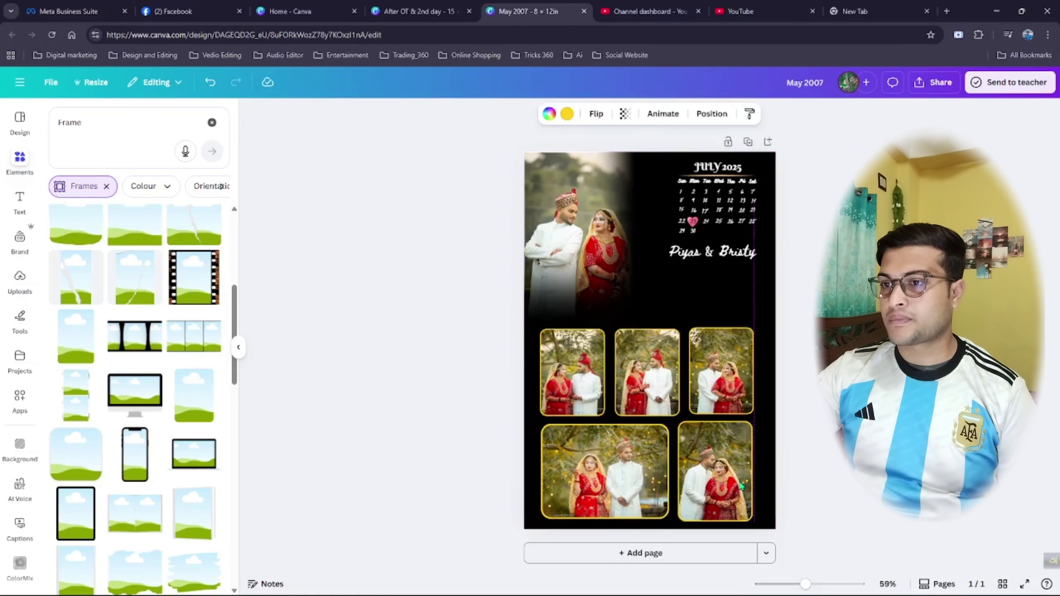
{"action": "left_click", "coordinate": [790, 376]}
- Change the font of the couple's names to Hangyaboly and move the text down to just above the photo frames
{"action": "left_click", "coordinate": [746, 254]}
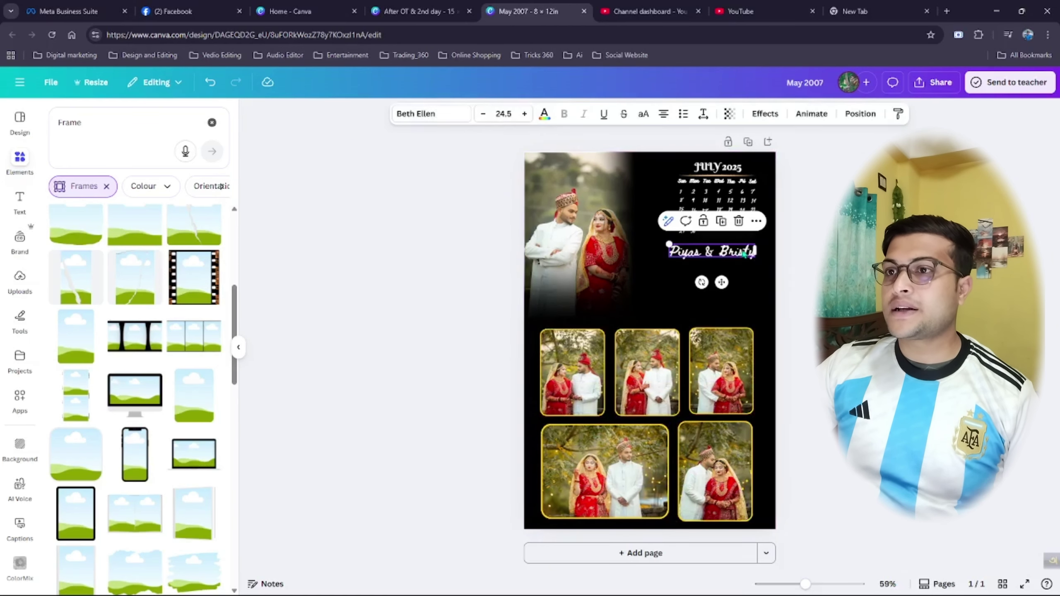
{"action": "left_click", "coordinate": [544, 116]}
{"action": "left_click", "coordinate": [434, 114]}
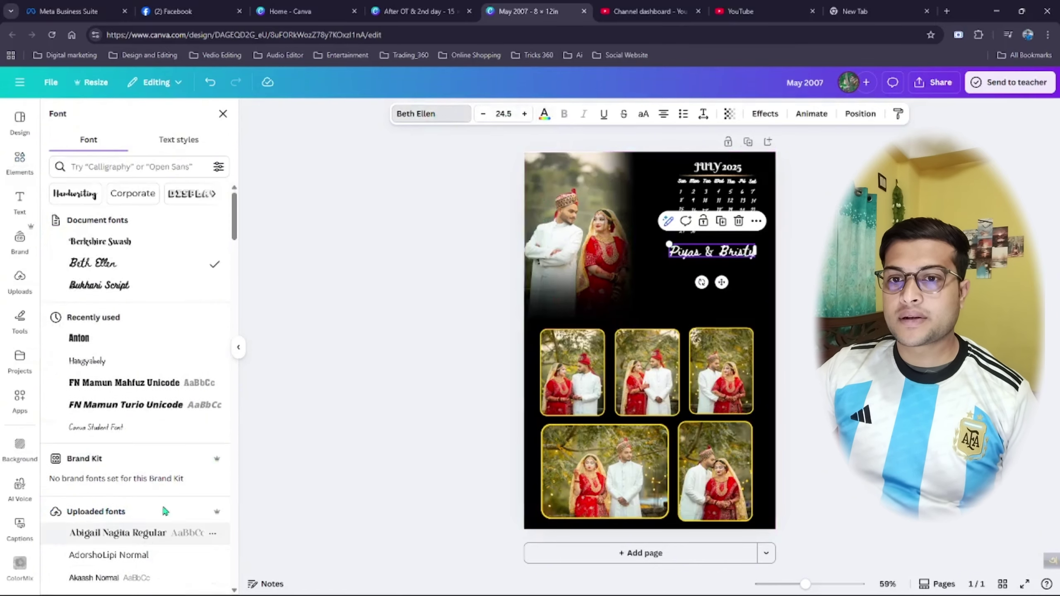
{"action": "left_click", "coordinate": [125, 361]}
{"action": "left_click", "coordinate": [250, 390]}
{"action": "left_click", "coordinate": [719, 250]}
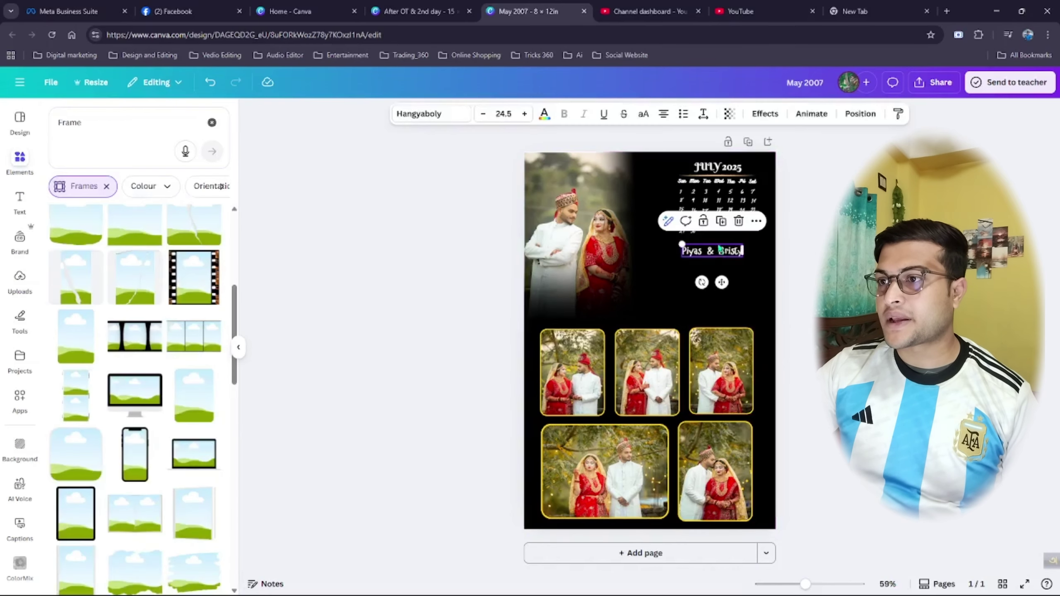
{"action": "left_click_drag", "start_coordinate": [719, 251], "coordinate": [716, 292]}
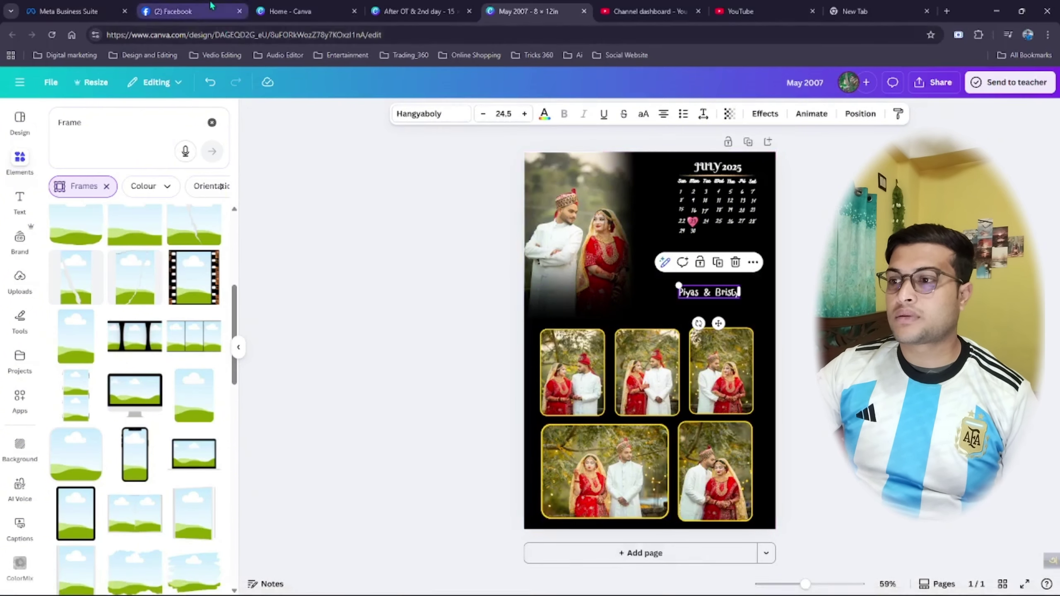
- Switch to Facebook and open the marked-up reference photo in the chat to check the requested wedding wording
{"action": "left_click", "coordinate": [184, 11]}
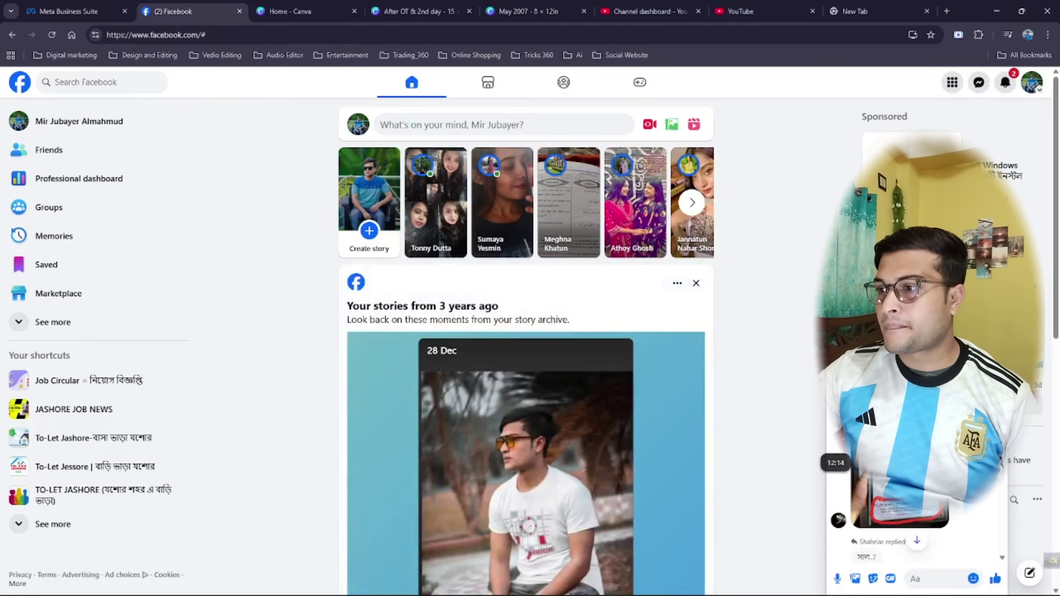
{"action": "left_click", "coordinate": [902, 512]}
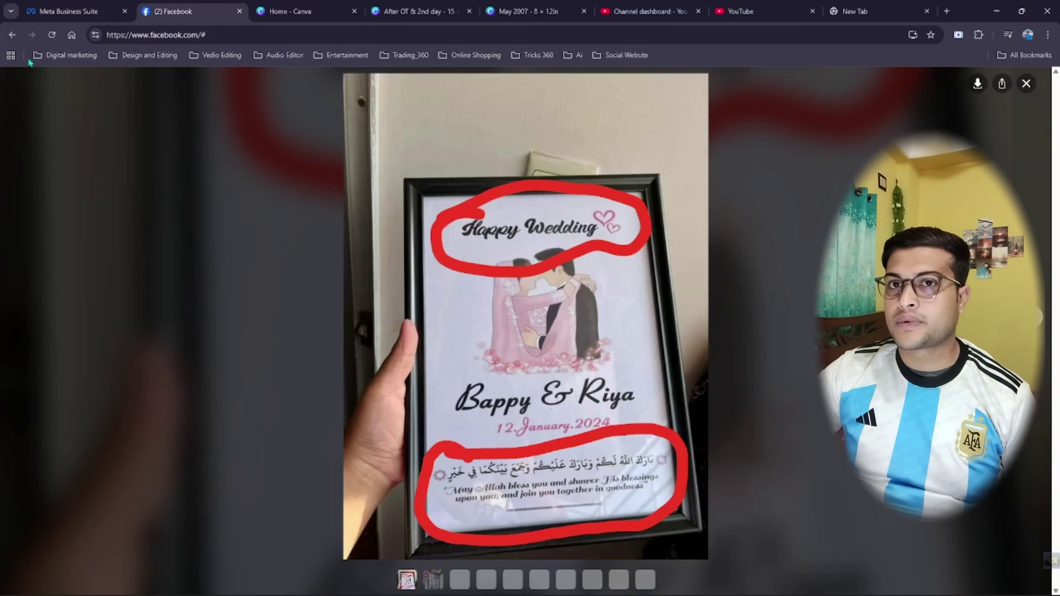
{"action": "left_click", "coordinate": [12, 35]}
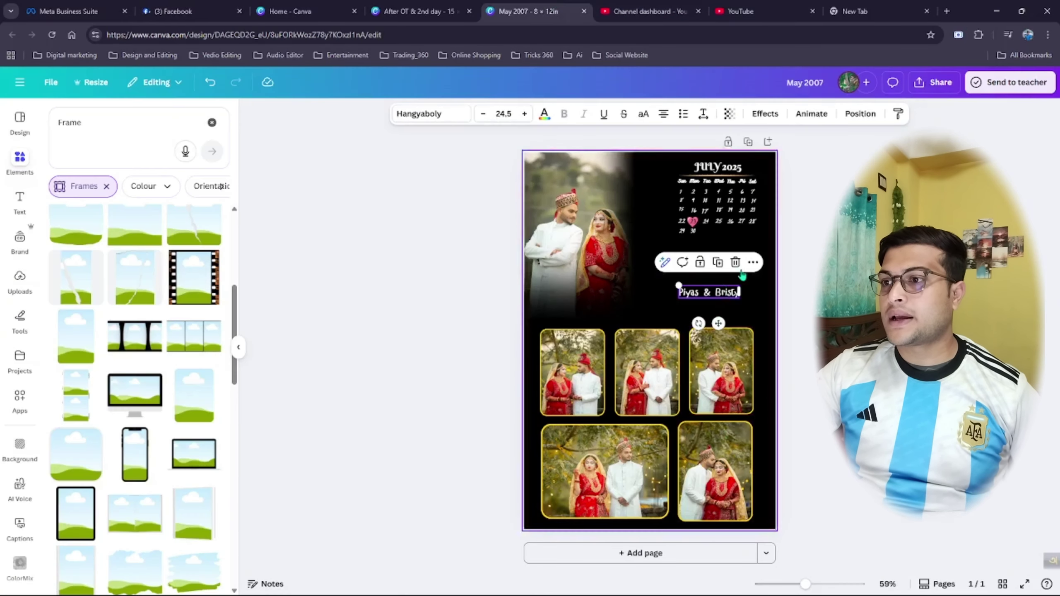
- Back in the Canva collage, duplicate the names text, set the copy apart, and change its wording to "Happy Wedding"
{"action": "left_click", "coordinate": [719, 367]}
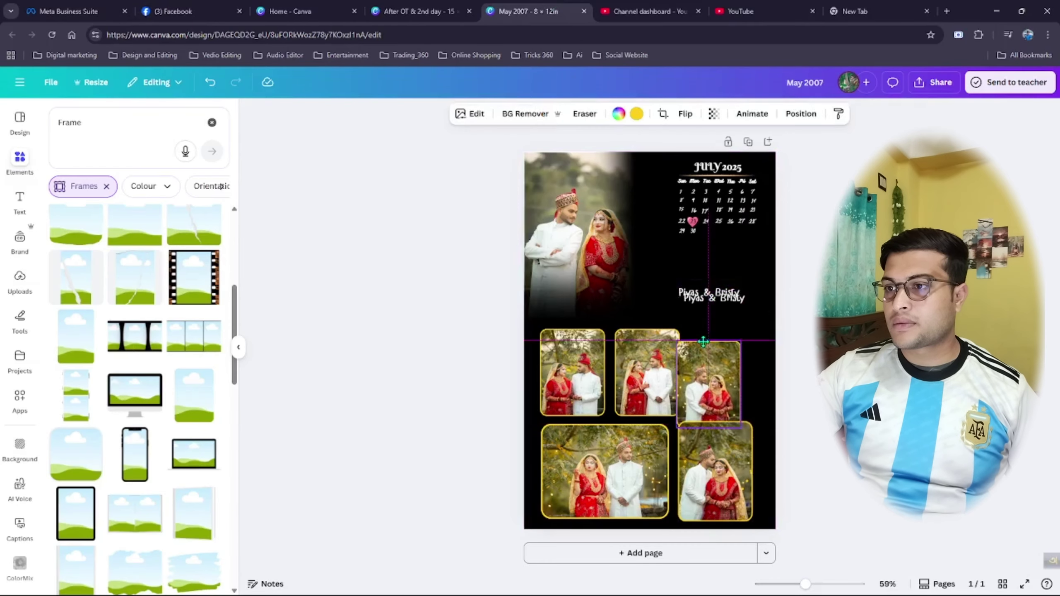
{"action": "left_click", "coordinate": [689, 292]}
{"action": "key", "text": "ctrl+d"}
{"action": "left_click_drag", "start_coordinate": [700, 297], "coordinate": [649, 312]}
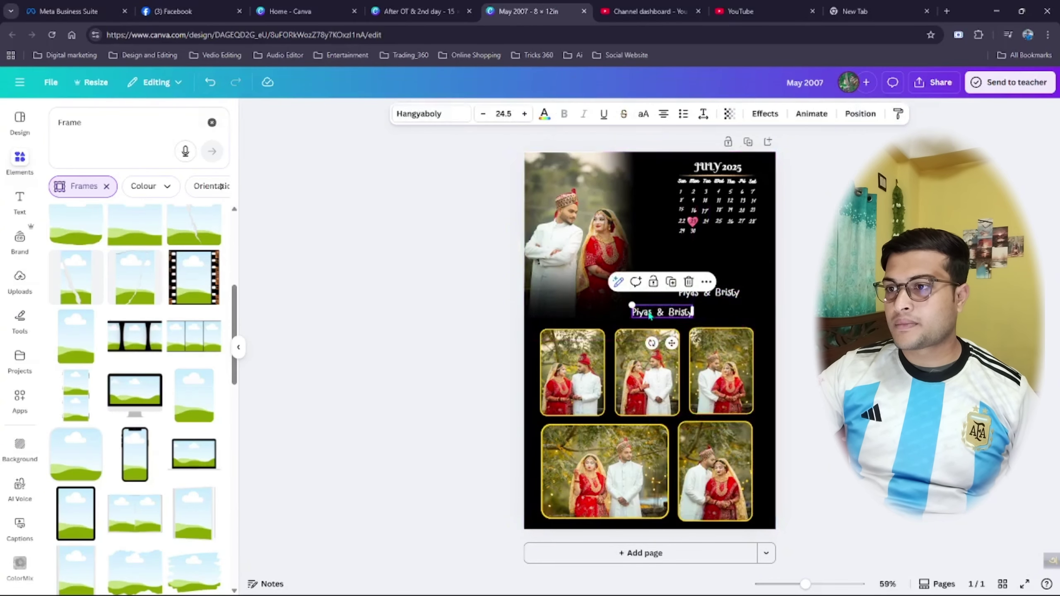
{"action": "double_click", "coordinate": [648, 313]}
{"action": "key", "text": "BackSpace"}
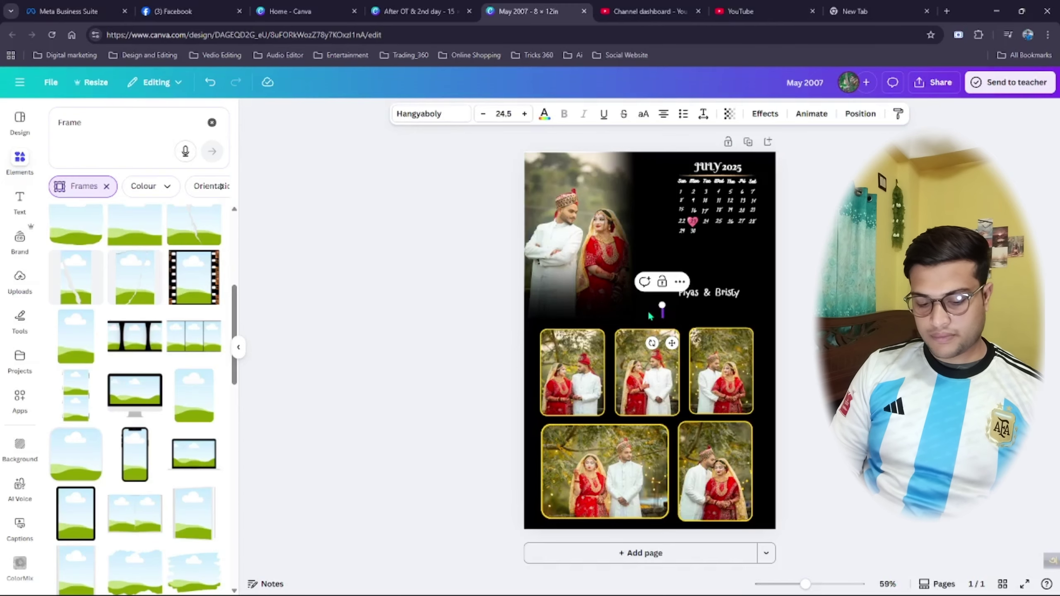
{"action": "type", "text": "Happy Wedding"}
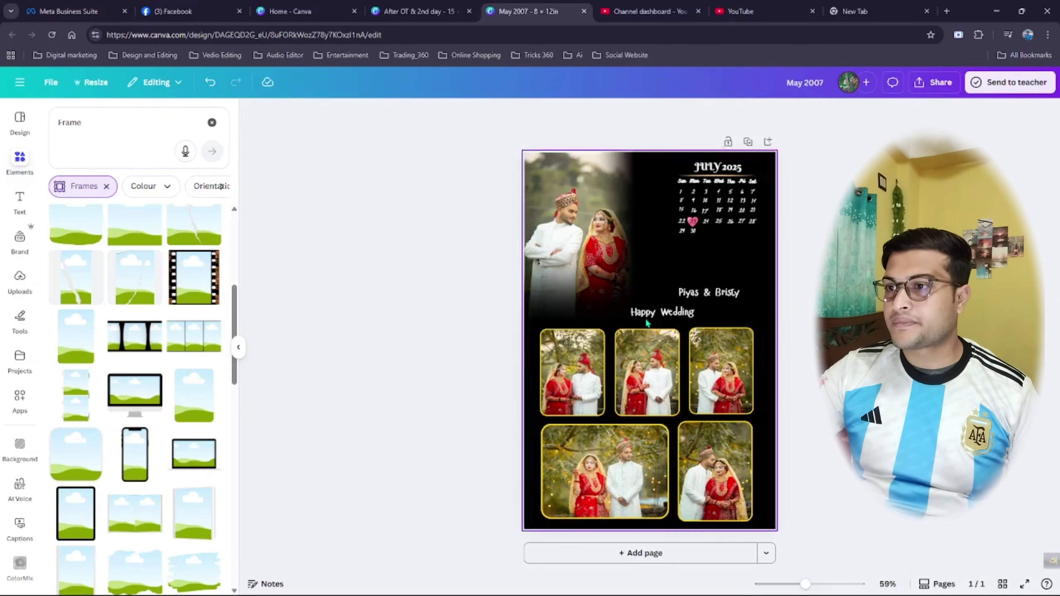
- Move "Happy Wedding" directly beneath the calendar, place the couple's names under it, and check its text spacing settings
{"action": "left_click_drag", "start_coordinate": [650, 312], "coordinate": [702, 250]}
{"action": "left_click_drag", "start_coordinate": [724, 293], "coordinate": [731, 268]}
{"action": "left_click", "coordinate": [705, 252]}
{"action": "left_click", "coordinate": [704, 114]}
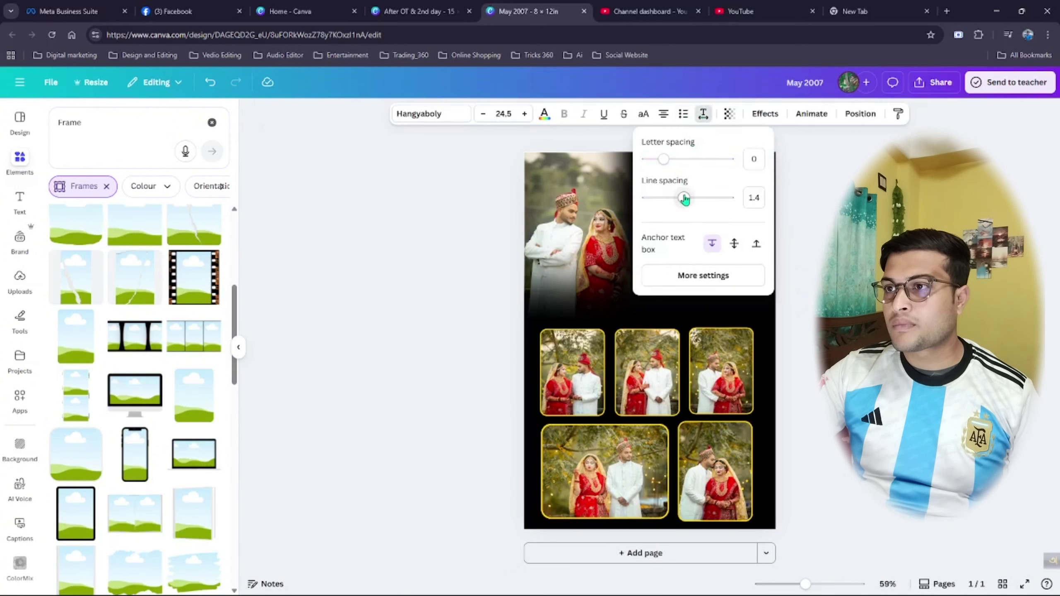
{"action": "left_click", "coordinate": [787, 250]}
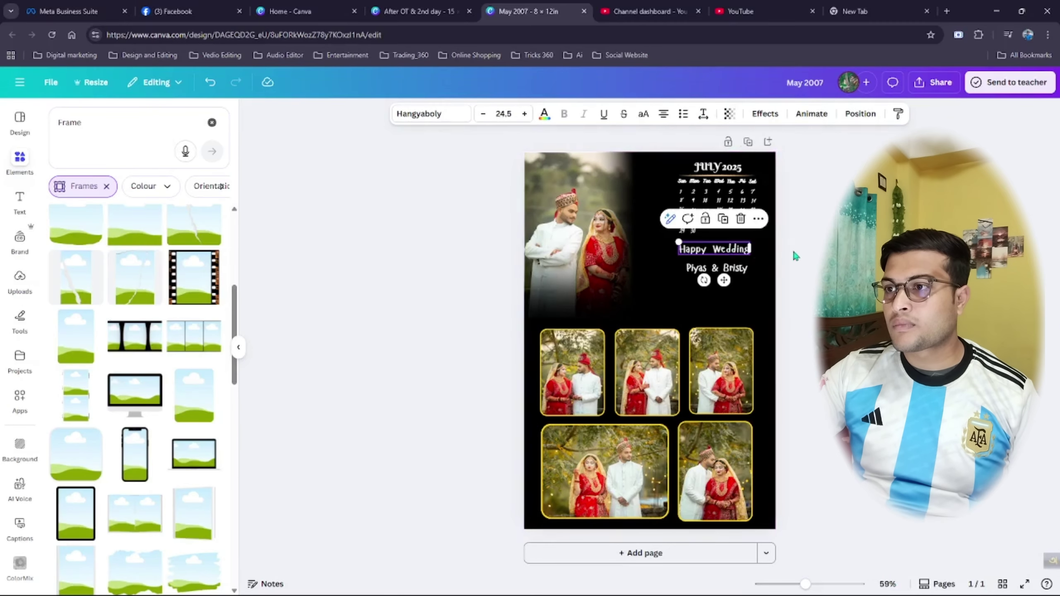
- Increase the letter spacing of "Happy Wedding" to about 136 and stack it closely above the couple's names below the calendar
{"action": "left_click_drag", "start_coordinate": [715, 250], "coordinate": [685, 301]}
{"action": "left_click", "coordinate": [704, 113]}
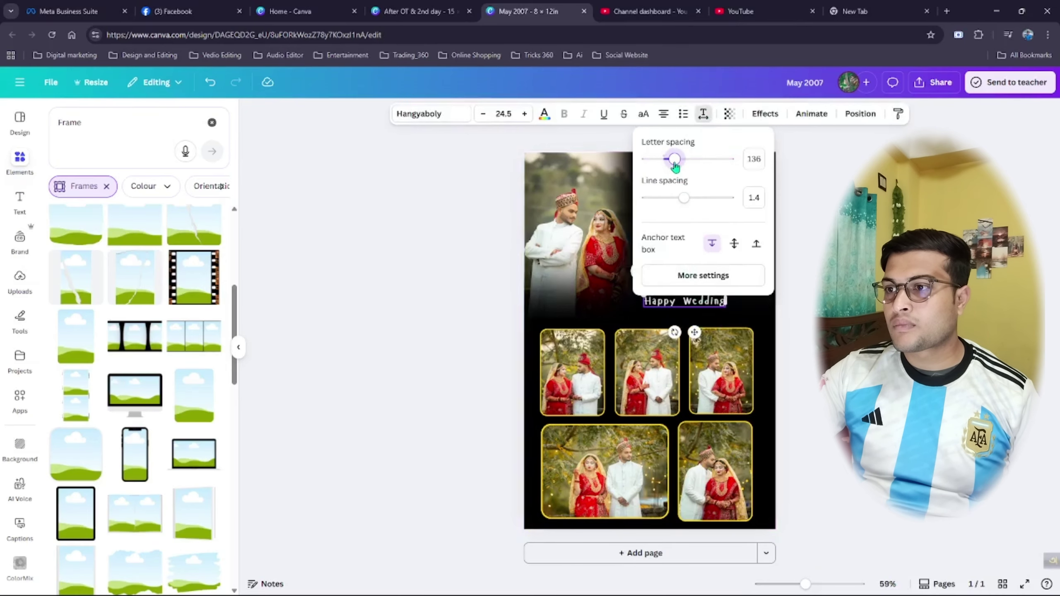
{"action": "left_click", "coordinate": [787, 268]}
{"action": "left_click_drag", "start_coordinate": [720, 302], "coordinate": [733, 263]}
{"action": "key", "text": "Up"}
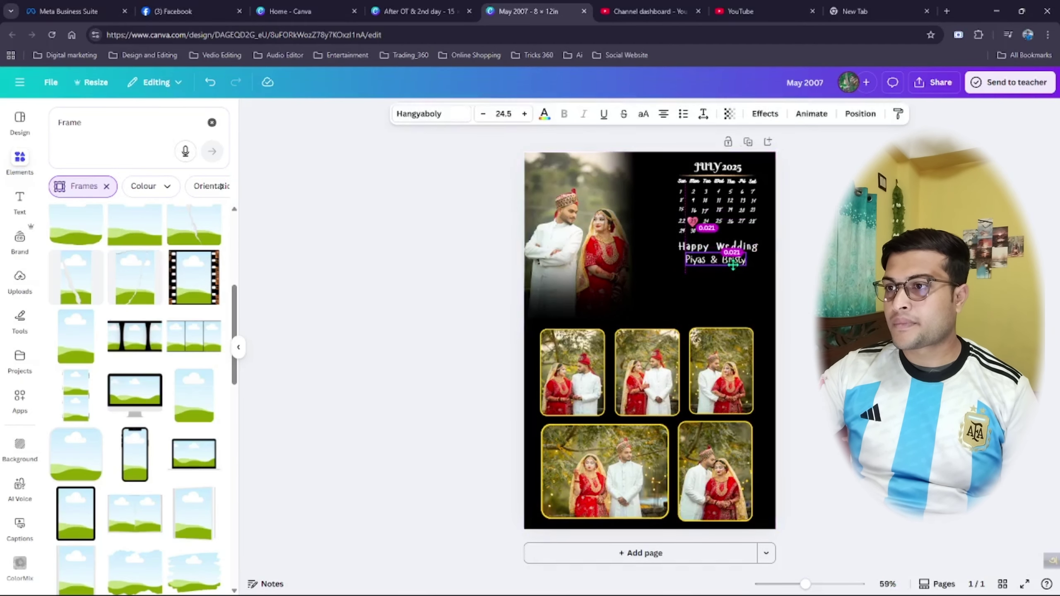
- Colour both of the couple's names yellow, leaving the ampersand white, and nudge the line up closer to "Happy Wedding"
{"action": "double_click", "coordinate": [704, 261]}
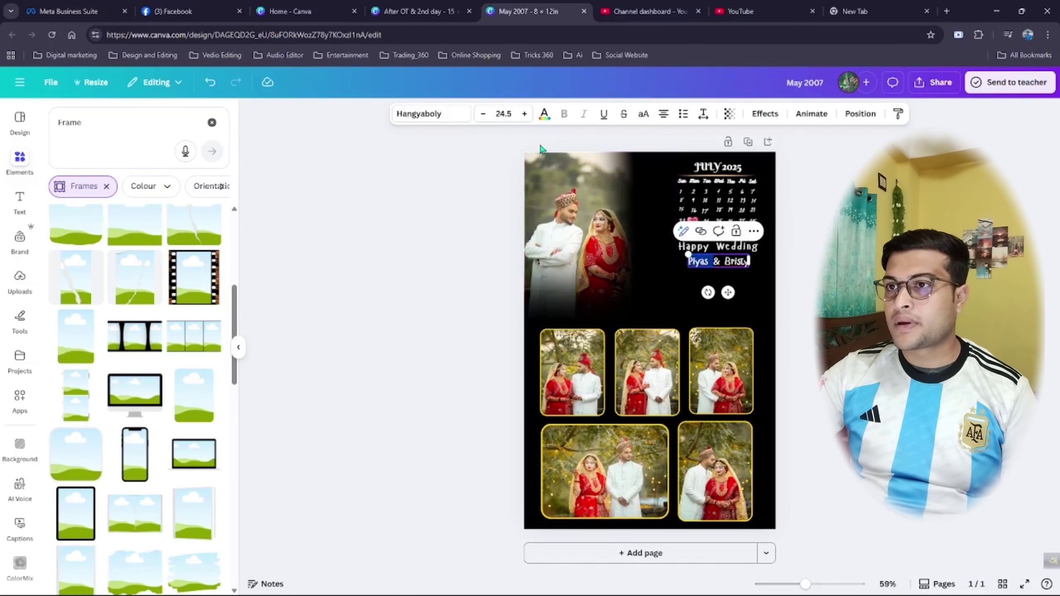
{"action": "left_click", "coordinate": [544, 114]}
{"action": "left_click", "coordinate": [160, 194]}
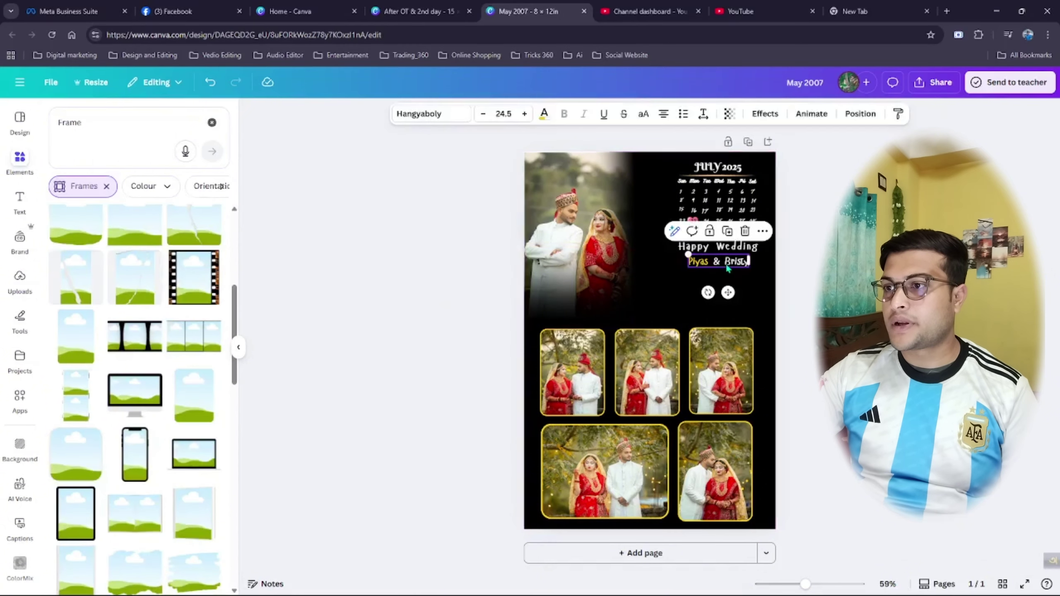
{"action": "left_click", "coordinate": [545, 115]}
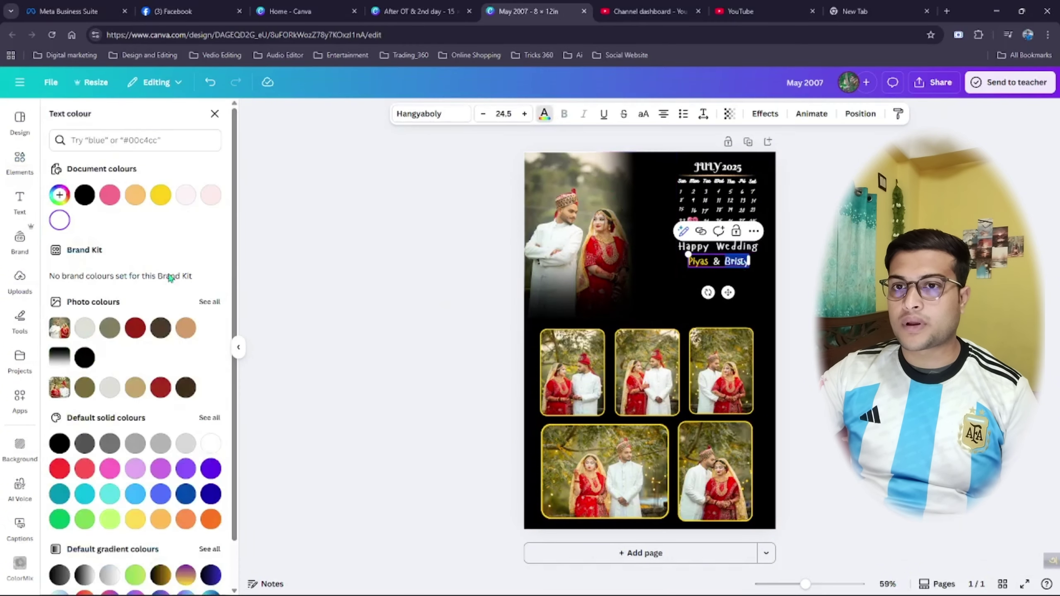
{"action": "left_click", "coordinate": [270, 230]}
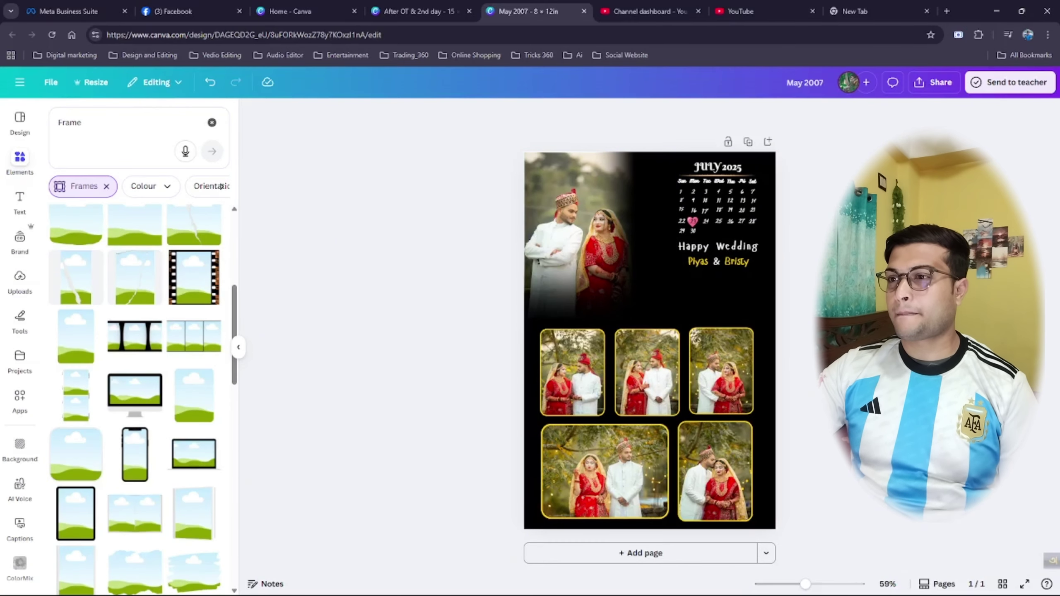
{"action": "left_click", "coordinate": [720, 246]}
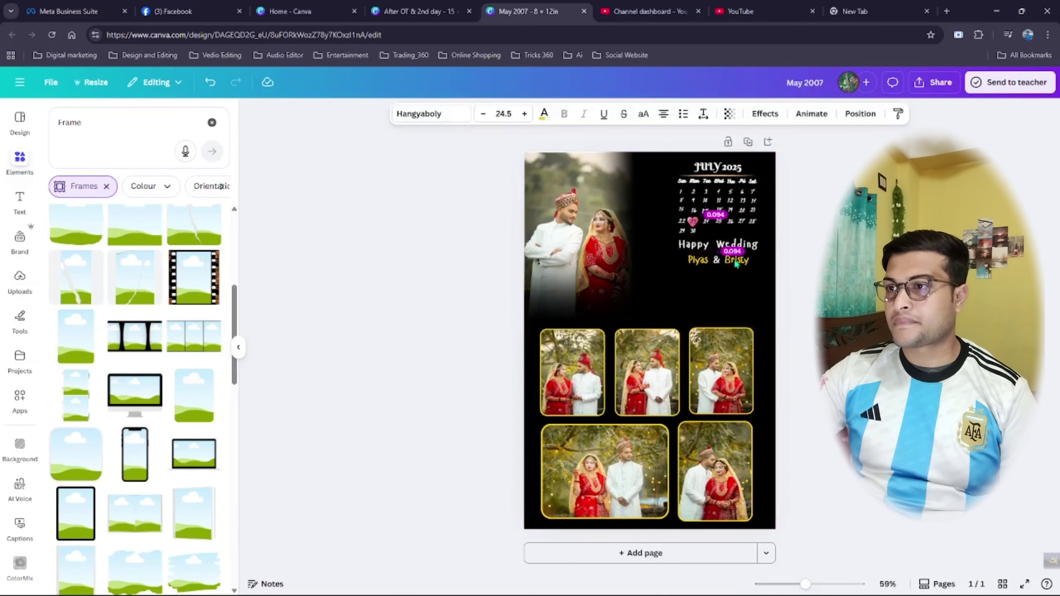
{"action": "key", "text": "Escape"}
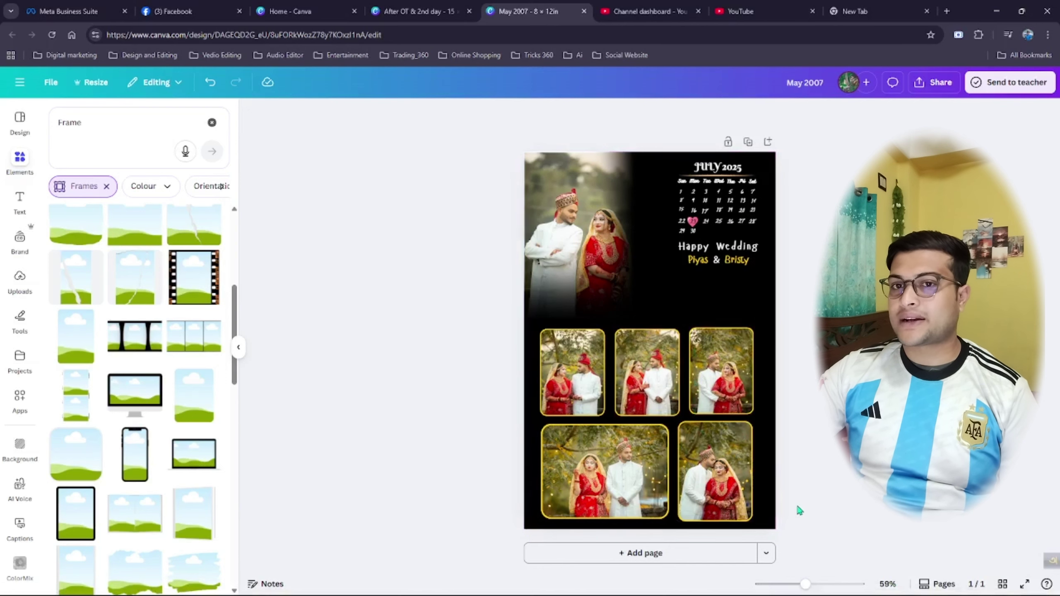
{"action": "left_click", "coordinate": [709, 262]}
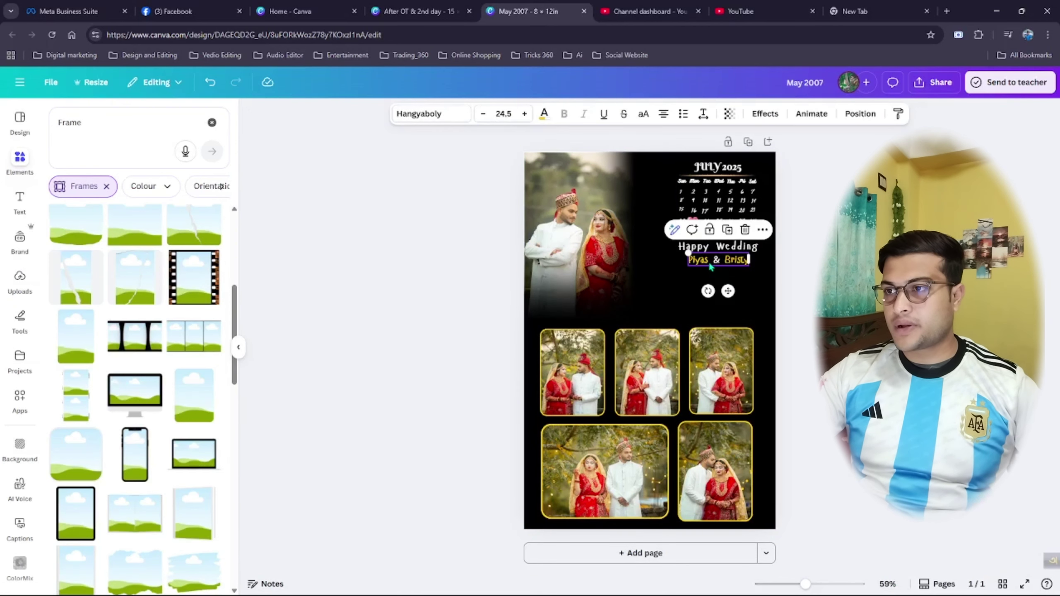
{"action": "key", "text": "ctrl+d"}
{"action": "left_click_drag", "start_coordinate": [709, 261], "coordinate": [668, 289]}
{"action": "double_click", "coordinate": [667, 288]}
{"action": "key", "text": "BackSpace"}
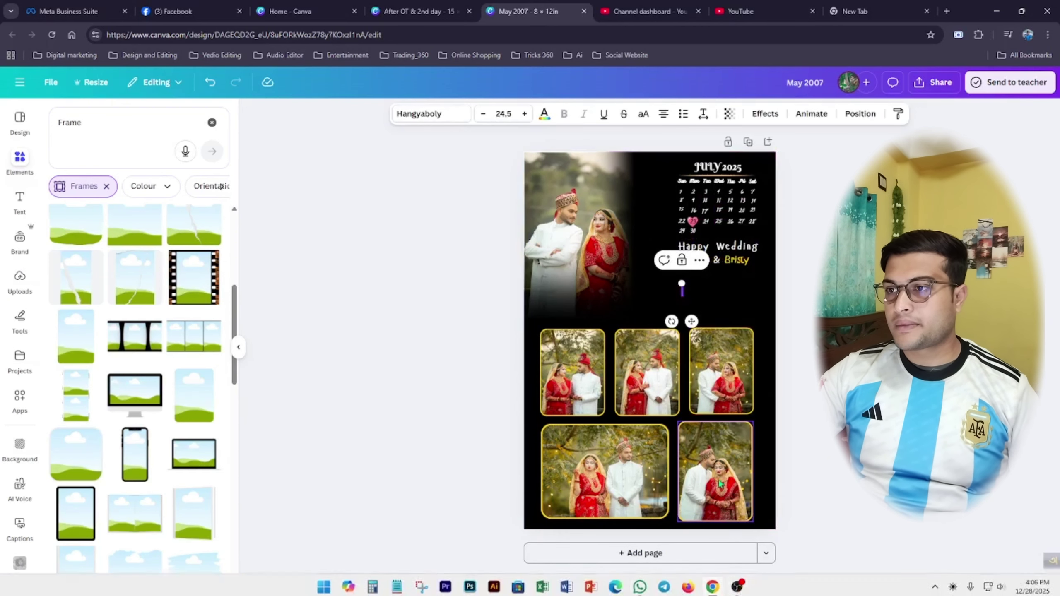
{"action": "type", "text": "fgd"}
{"action": "left_click", "coordinate": [799, 385]}
- Add the text "May Allah bless you shower His blessings upon you, and join you together in goodness" below the names in white
{"action": "left_click", "coordinate": [721, 296]}
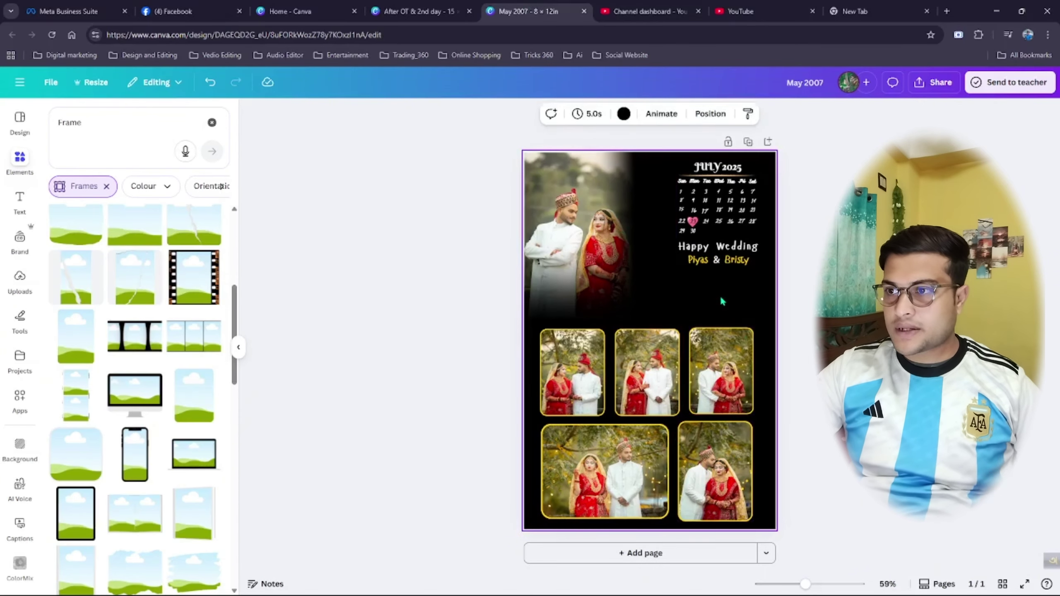
{"action": "left_click", "coordinate": [697, 339]}
{"action": "left_click", "coordinate": [806, 351]}
{"action": "left_click_drag", "start_coordinate": [693, 339], "coordinate": [763, 288]}
{"action": "left_click", "coordinate": [545, 113]}
{"action": "left_click", "coordinate": [210, 444]}
{"action": "left_click", "coordinate": [802, 341]}
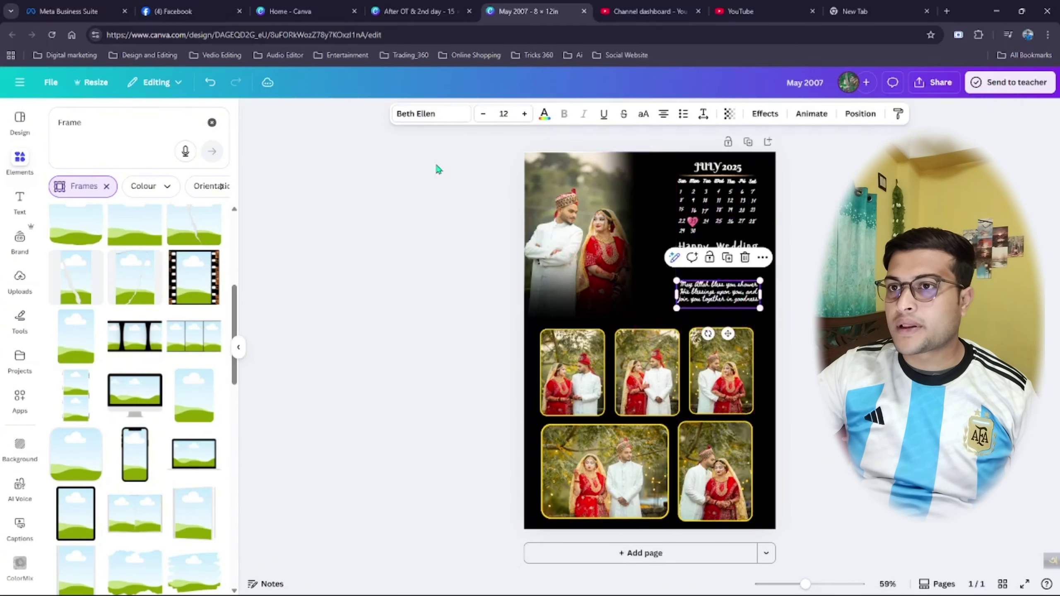
- Set the blessing text in the Berkshire Swash font and enlarge it
{"action": "left_click", "coordinate": [434, 117]}
{"action": "left_click", "coordinate": [99, 285]}
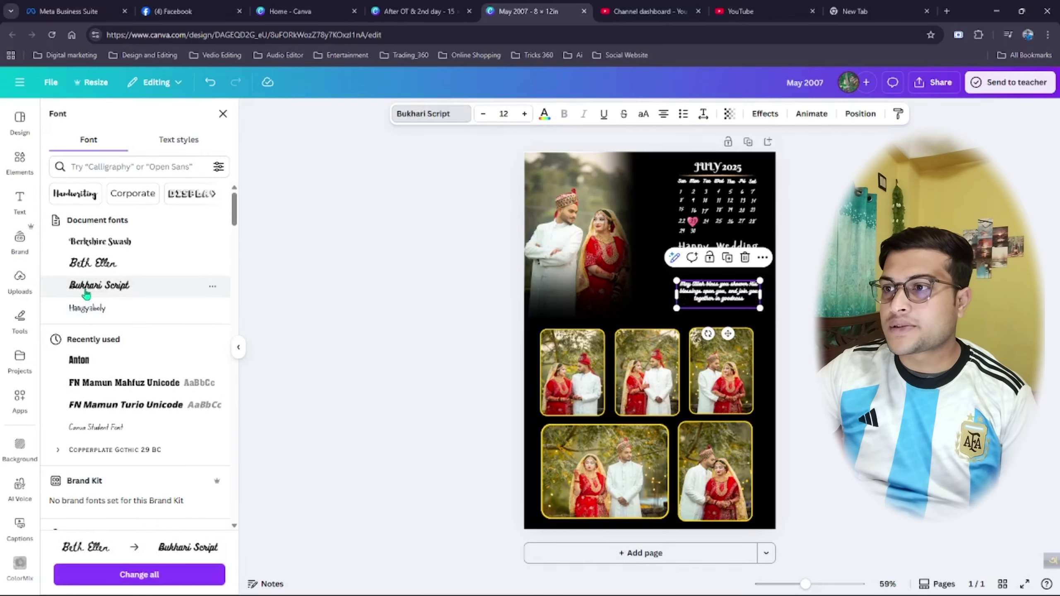
{"action": "left_click", "coordinate": [101, 246]}
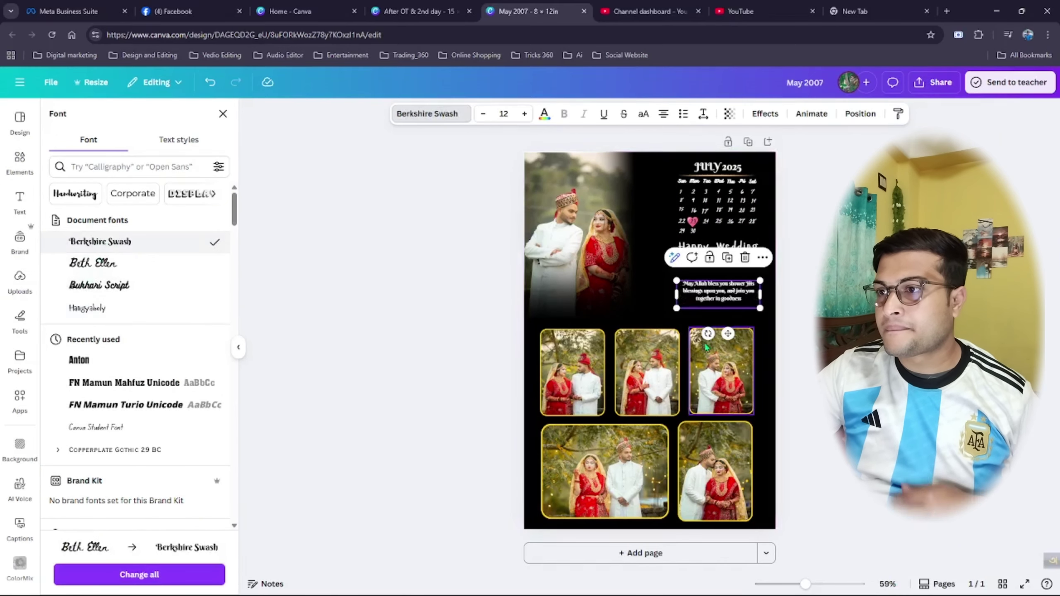
{"action": "left_click_drag", "start_coordinate": [677, 308], "coordinate": [647, 318]}
{"action": "left_click", "coordinate": [818, 322]}
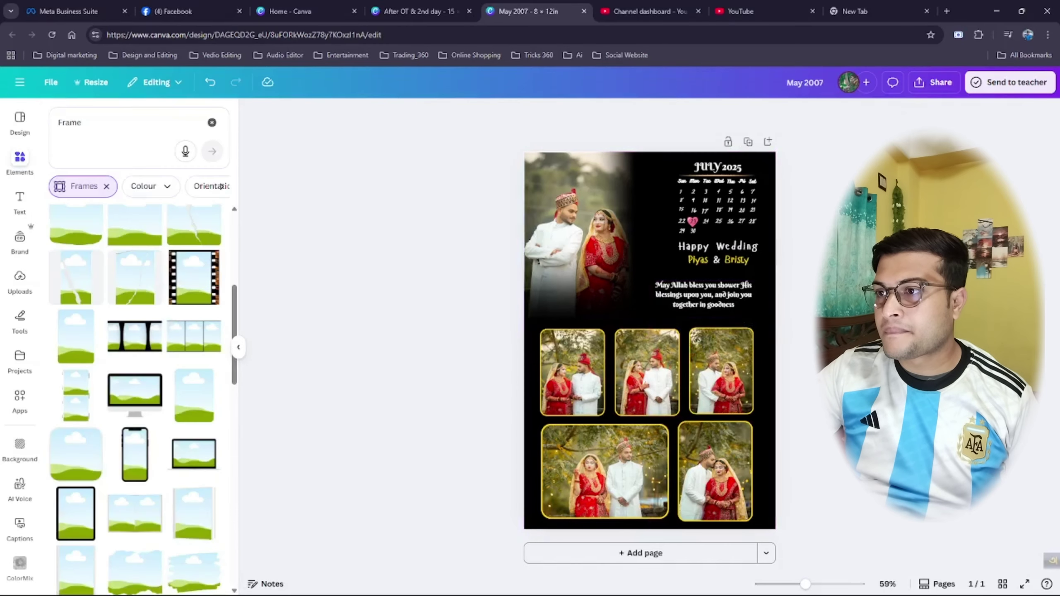
- Lower "Happy Wedding" and the couple's names and stack them closely over the blessing, just above the photo frames
{"action": "left_click_drag", "start_coordinate": [730, 298], "coordinate": [774, 316]}
{"action": "left_click", "coordinate": [790, 309]}
{"action": "left_click_drag", "start_coordinate": [717, 262], "coordinate": [748, 257]}
{"action": "mouse_move", "coordinate": [741, 265]}
{"action": "left_mouse_down"}
{"action": "mouse_move", "coordinate": [748, 274]}
{"action": "mouse_move", "coordinate": [740, 257]}
{"action": "left_mouse_up"}
{"action": "left_click", "coordinate": [788, 280]}
{"action": "left_click", "coordinate": [746, 275]}
{"action": "left_click_drag", "start_coordinate": [741, 299], "coordinate": [741, 305]}
{"action": "left_click_drag", "start_coordinate": [709, 270], "coordinate": [717, 304]}
{"action": "left_click", "coordinate": [711, 257]}
{"action": "left_click", "coordinate": [717, 302]}
{"action": "left_click_drag", "start_coordinate": [728, 275], "coordinate": [728, 277]}
{"action": "left_click_drag", "start_coordinate": [733, 258], "coordinate": [732, 259]}
{"action": "left_click", "coordinate": [709, 246]}
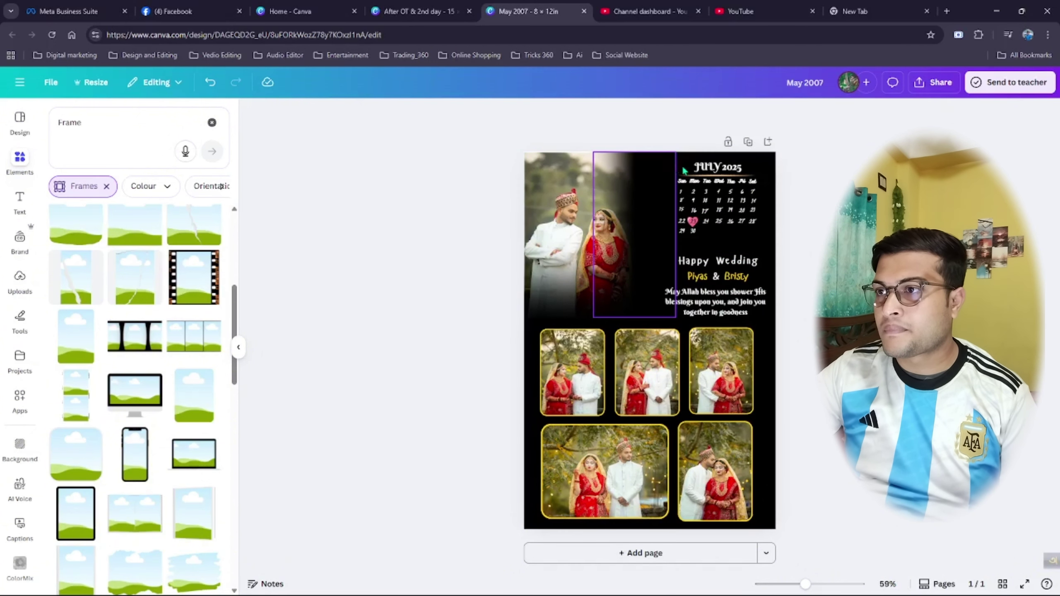
- Move the whole July 2025 calendar down slightly, closer to "Happy Wedding"
{"action": "left_click_drag", "start_coordinate": [761, 165], "coordinate": [722, 218]}
{"action": "left_click", "coordinate": [685, 240]}
{"action": "left_click", "coordinate": [459, 297]}
- Copy the red heart ornament from the "After OT & 2nd day" design and place it above the July 2025 heading in the wedding collage
{"action": "key", "text": "ctrl+shift+Tab"}
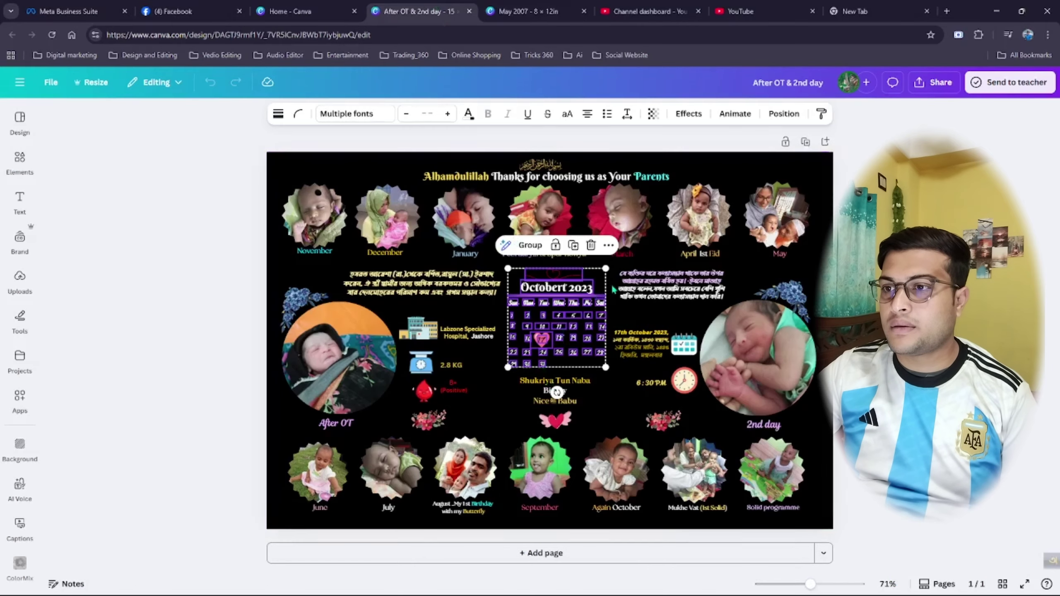
{"action": "left_click", "coordinate": [555, 274]}
{"action": "left_click", "coordinate": [543, 11]}
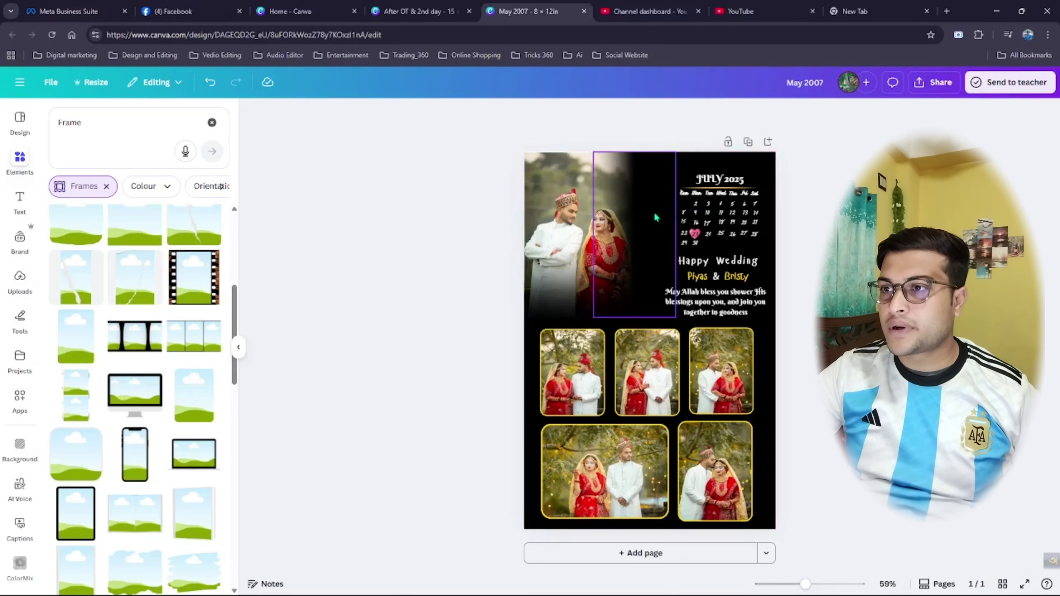
{"action": "key", "text": "ctrl+v"}
{"action": "left_click_drag", "start_coordinate": [561, 160], "coordinate": [736, 164]}
{"action": "left_click", "coordinate": [733, 171]}
{"action": "left_click", "coordinate": [729, 168]}
{"action": "left_click", "coordinate": [784, 179]}
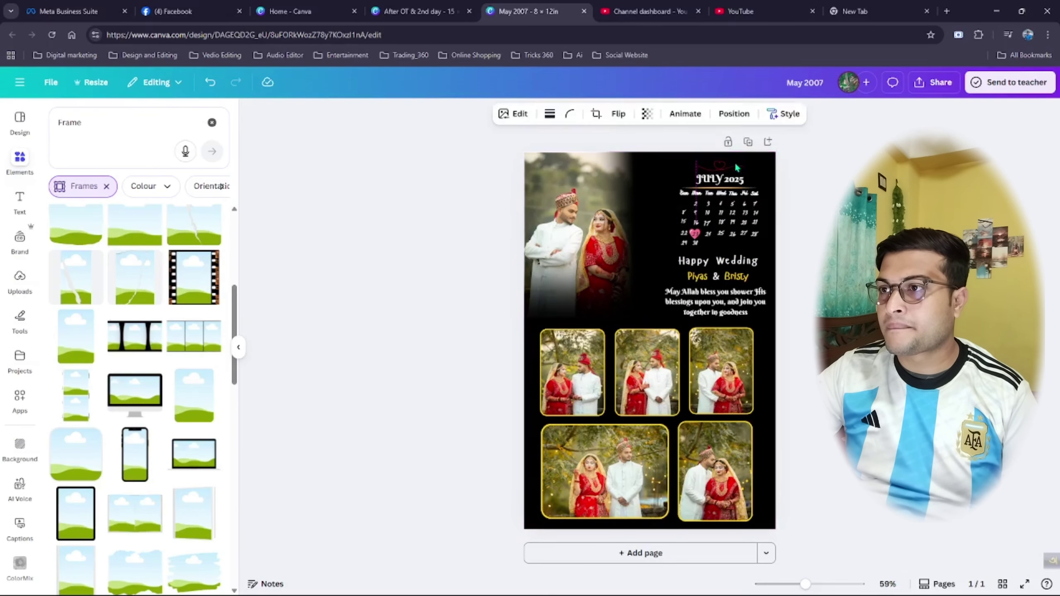
{"action": "left_click", "coordinate": [788, 188]}
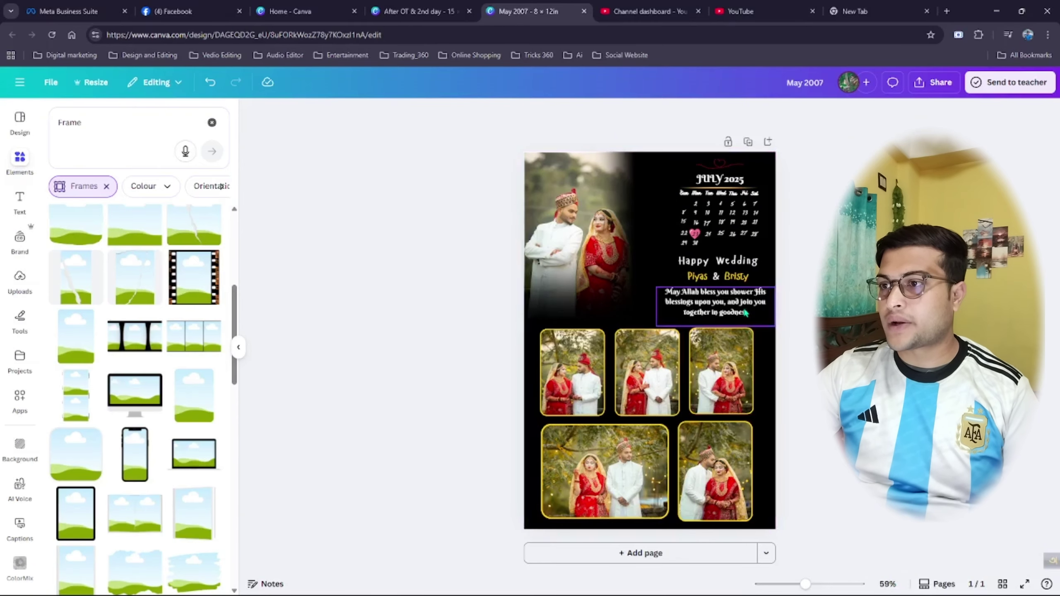
- Shift "Happy Wedding" and the couple's names slightly left to centre them over the blessing
{"action": "left_click", "coordinate": [728, 275]}
{"action": "left_click", "coordinate": [715, 302]}
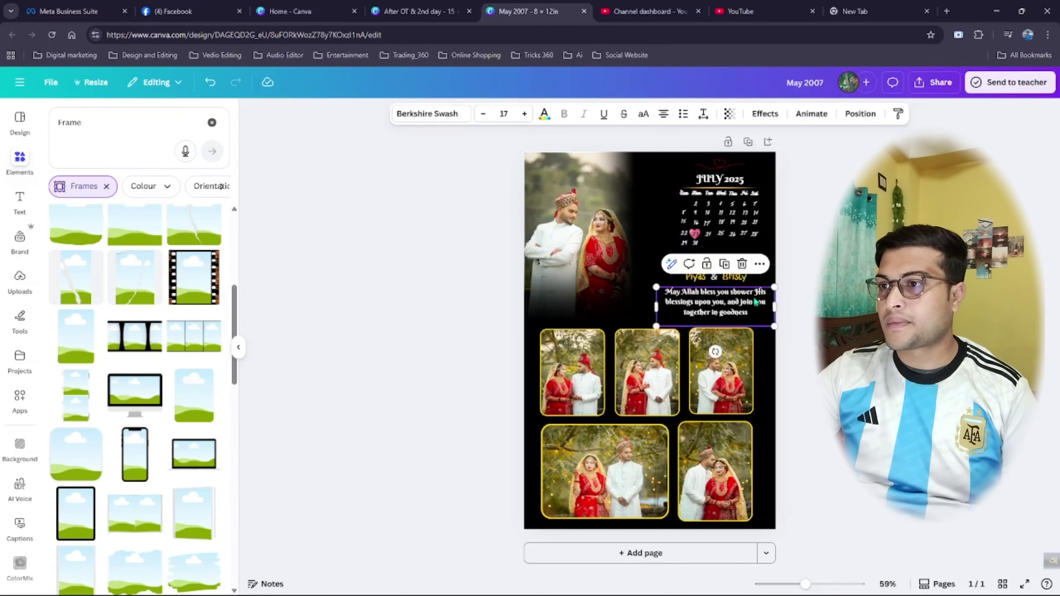
{"action": "left_click", "coordinate": [630, 213]}
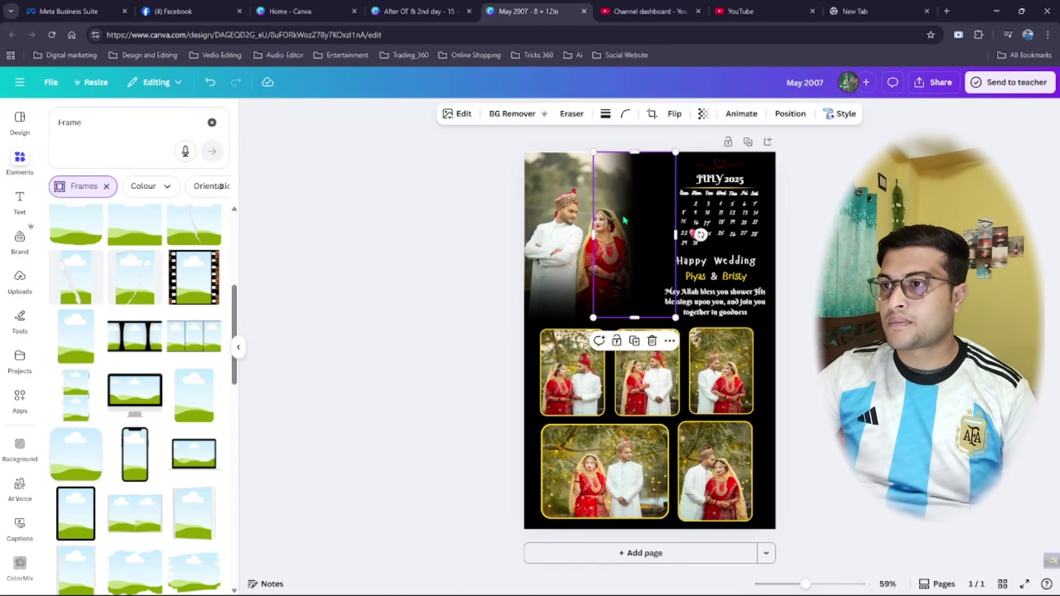
{"action": "left_click", "coordinate": [818, 292]}
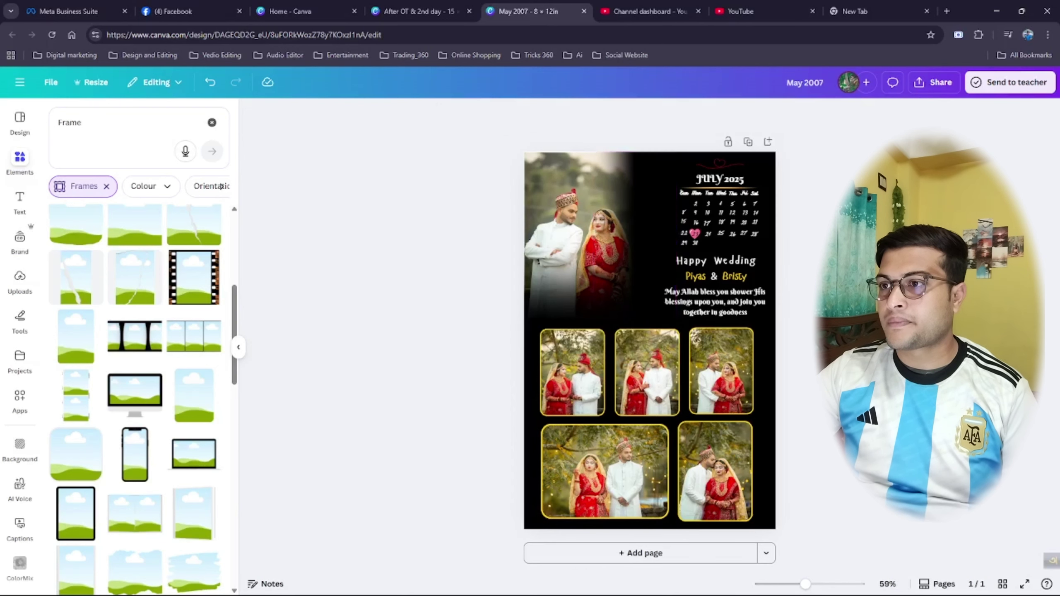
- Search the elements for "flower", limit the results to graphics, and add the purple flower branch to the page
{"action": "left_click", "coordinate": [212, 122]}
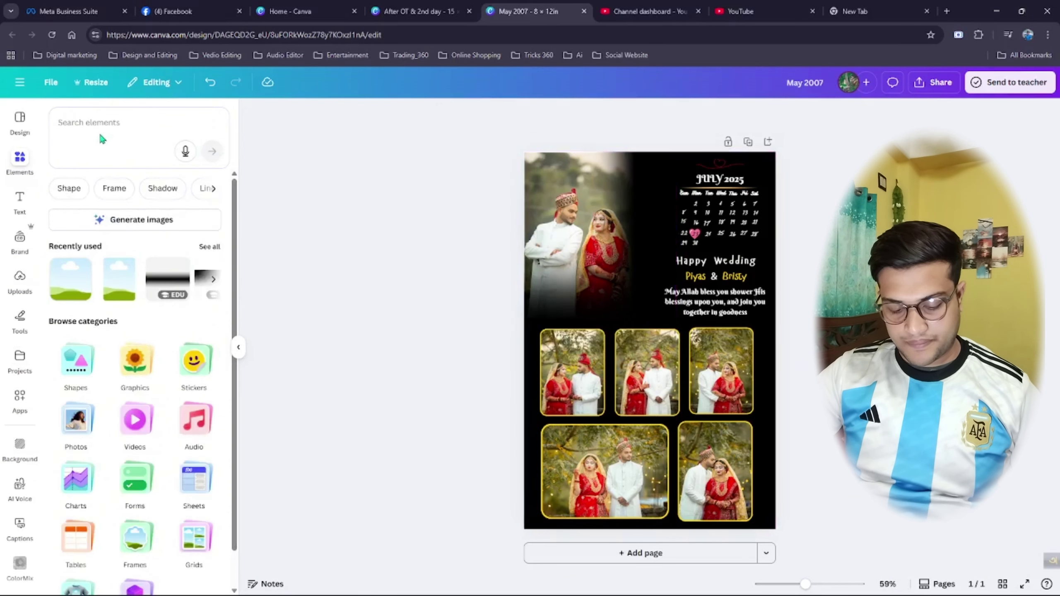
{"action": "key", "text": "r"}
{"action": "key", "text": "Delete"}
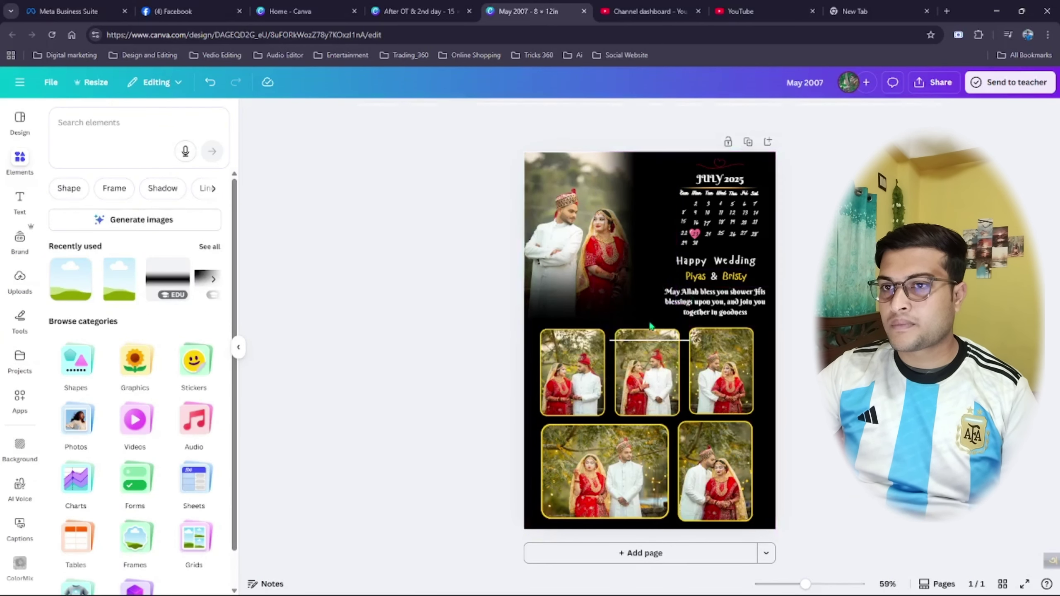
{"action": "left_click", "coordinate": [76, 123]}
{"action": "type", "text": "flower"}
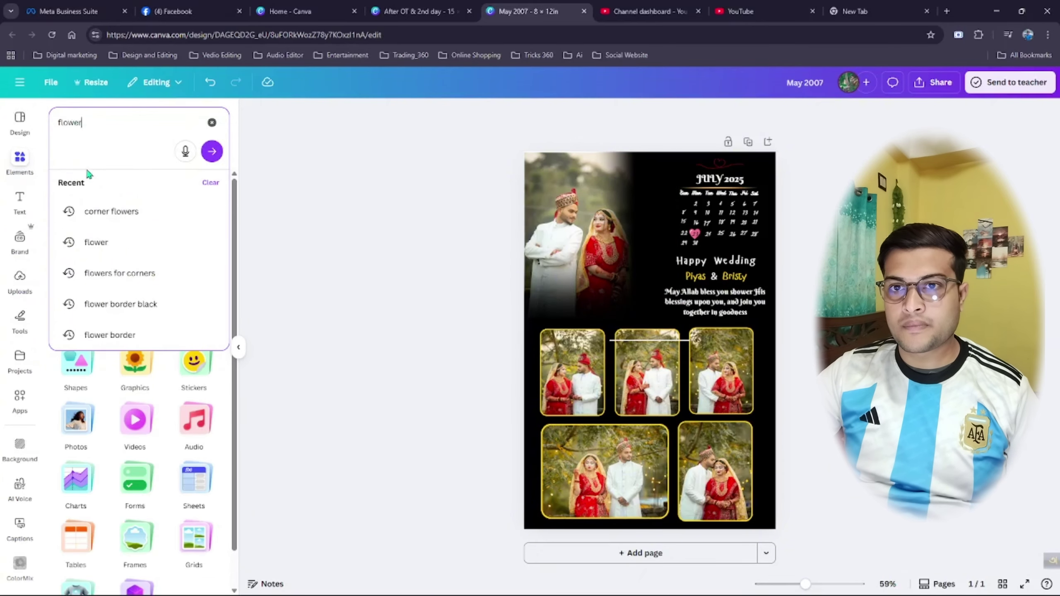
{"action": "left_click", "coordinate": [106, 241]}
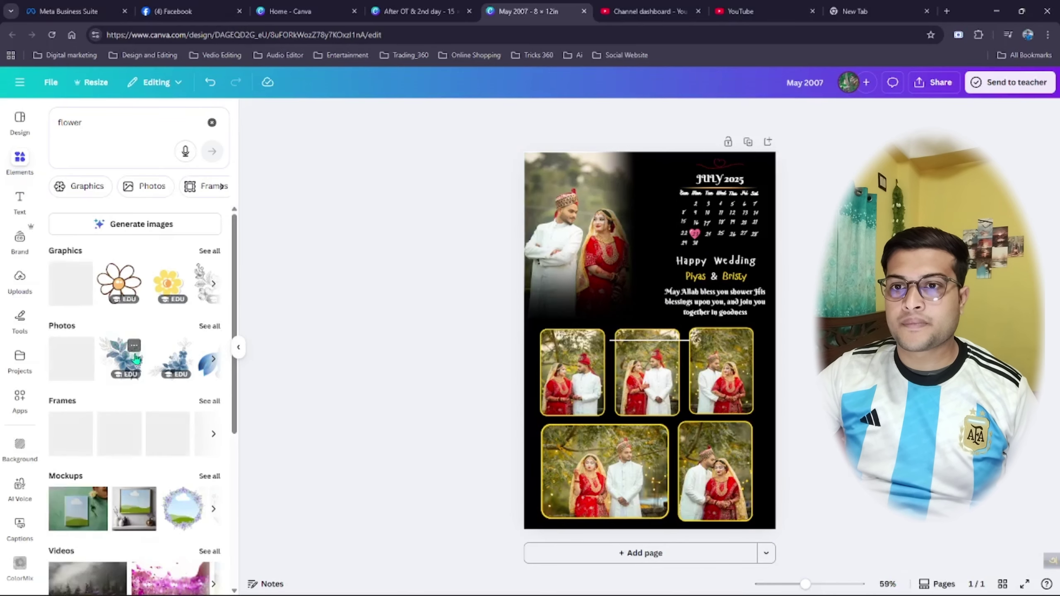
{"action": "left_click", "coordinate": [84, 186]}
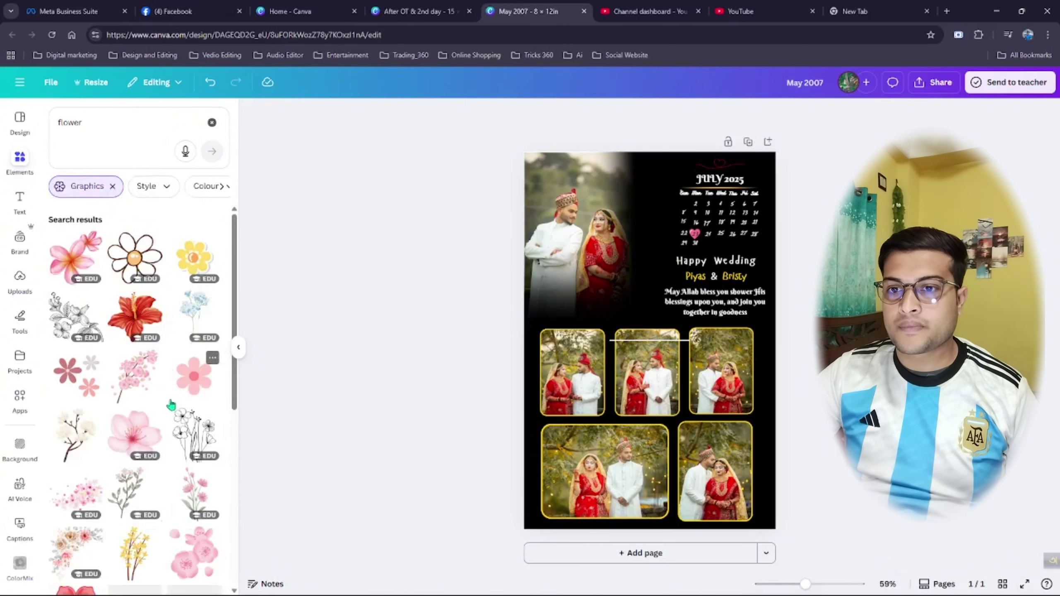
{"action": "scroll", "coordinate": [170, 404], "scroll_direction": "down", "scroll_amount": 3}
{"action": "scroll", "coordinate": [192, 367], "scroll_direction": "down", "scroll_amount": 1}
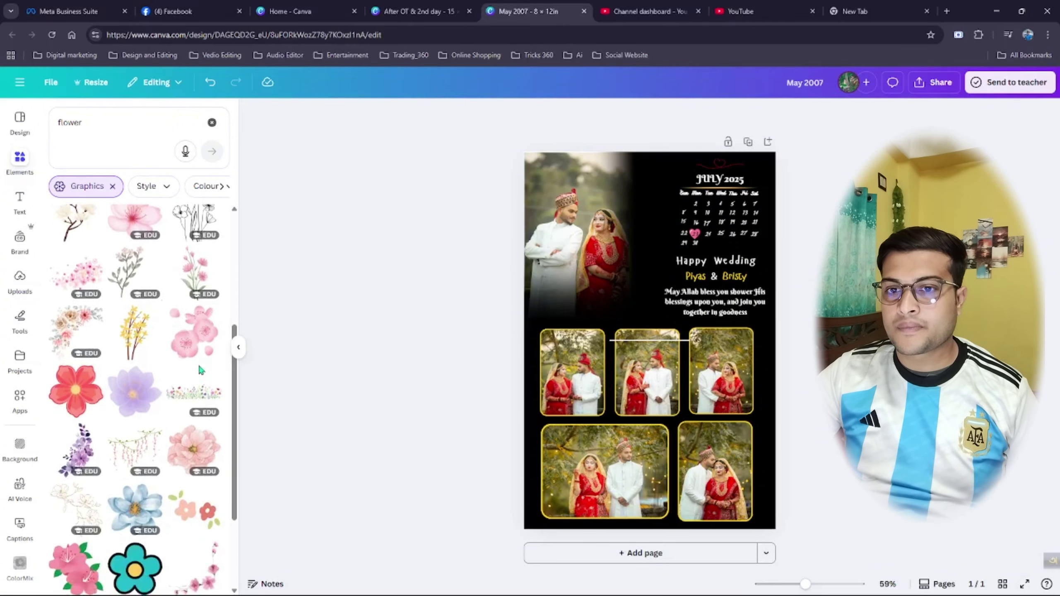
{"action": "left_click", "coordinate": [90, 453]}
- Shrink the purple flower branch, tilt it between the couple photo and the calendar, and flip it horizontally
{"action": "left_click_drag", "start_coordinate": [751, 494], "coordinate": [593, 326]}
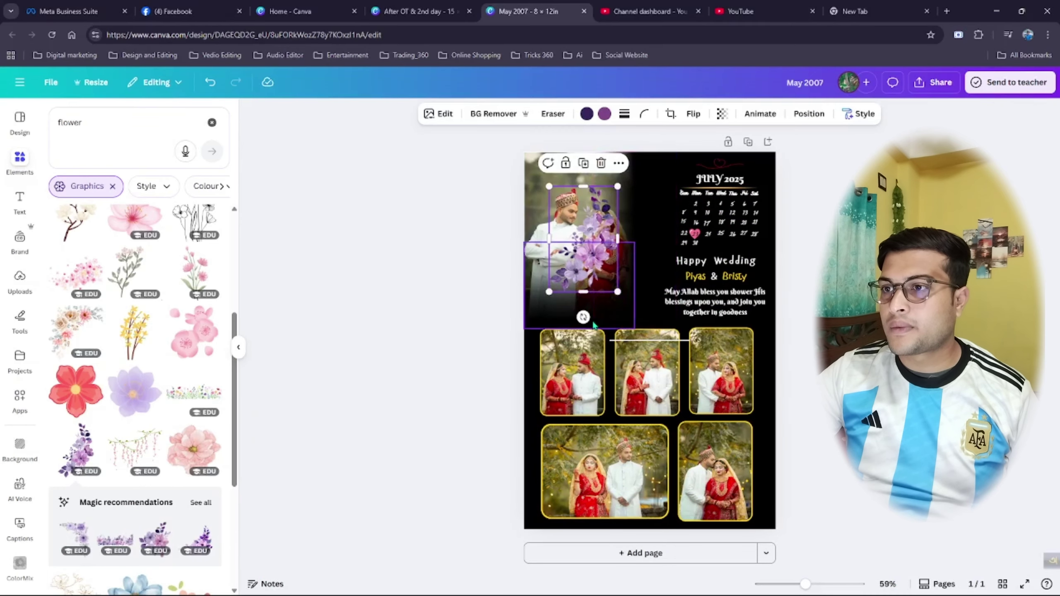
{"action": "left_click", "coordinate": [687, 117]}
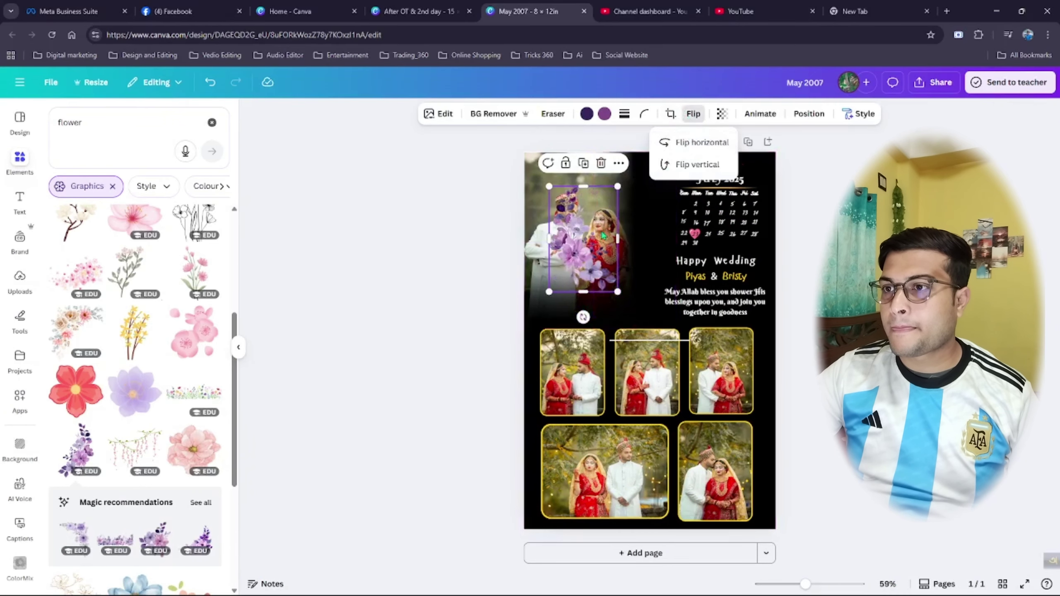
{"action": "left_click", "coordinate": [698, 142]}
{"action": "left_click_drag", "start_coordinate": [597, 269], "coordinate": [687, 216]}
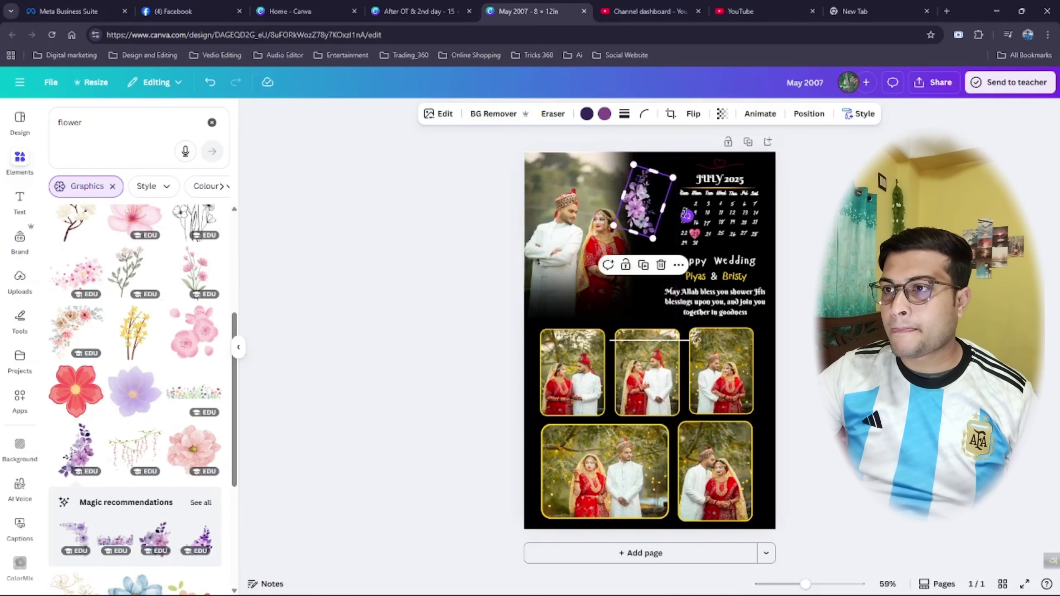
{"action": "left_click", "coordinate": [688, 118]}
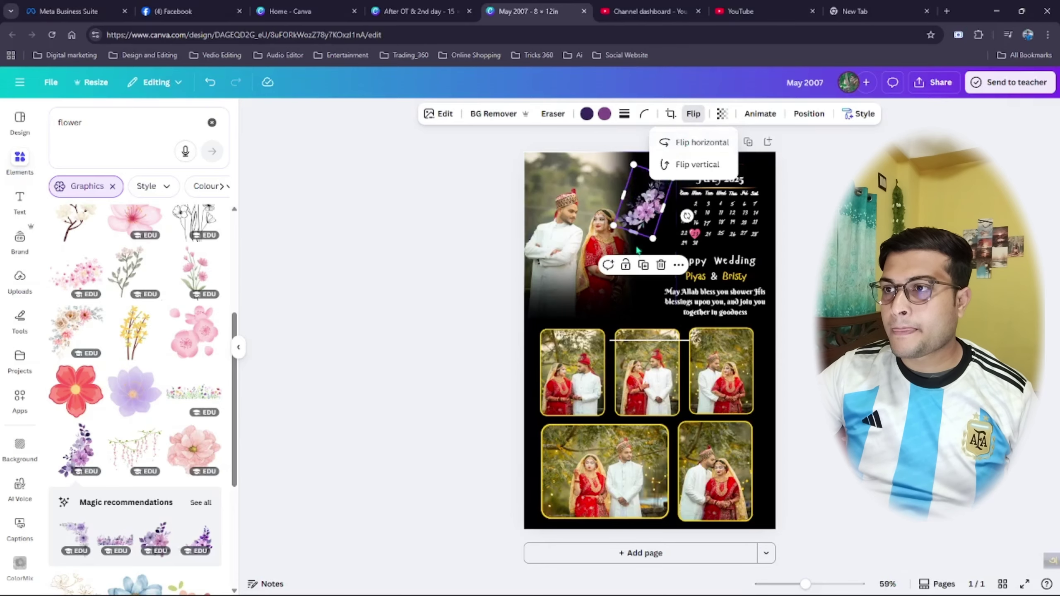
{"action": "left_click", "coordinate": [696, 142]}
- Rotate the flower branch, place it over the page's upper-right corner, and move the red heart ornament out of the way
{"action": "left_click_drag", "start_coordinate": [654, 210], "coordinate": [805, 95]}
{"action": "mouse_move", "coordinate": [775, 188]}
{"action": "left_mouse_down"}
{"action": "mouse_move", "coordinate": [759, 184]}
{"action": "mouse_move", "coordinate": [772, 182]}
{"action": "left_mouse_up"}
{"action": "key", "text": "Escape"}
{"action": "left_click_drag", "start_coordinate": [716, 162], "coordinate": [780, 157]}
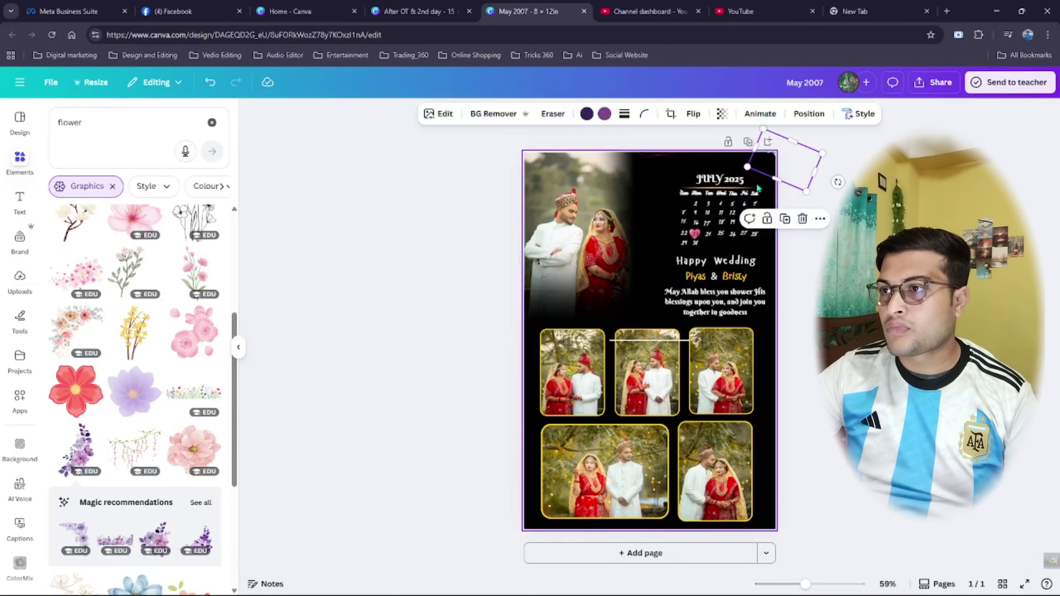
- Shift the calendar, "Happy Wedding", the couple's names and the blessing left to clear space from the page's right edge
{"action": "left_click_drag", "start_coordinate": [708, 221], "coordinate": [695, 222]}
{"action": "left_click_drag", "start_coordinate": [702, 258], "coordinate": [709, 296]}
{"action": "left_click", "coordinate": [724, 299]}
{"action": "left_click", "coordinate": [730, 263]}
{"action": "left_click", "coordinate": [721, 278]}
{"action": "left_click", "coordinate": [695, 255]}
{"action": "left_click", "coordinate": [710, 300]}
{"action": "left_click", "coordinate": [824, 299]}
- Adjust the purple flowers' angle, size and position so they decorate the page's upper-right corner beside the July 2025 heading
{"action": "left_click_drag", "start_coordinate": [778, 167], "coordinate": [734, 178]}
{"action": "left_click_drag", "start_coordinate": [799, 199], "coordinate": [802, 176]}
{"action": "left_click_drag", "start_coordinate": [756, 173], "coordinate": [787, 169]}
{"action": "left_click_drag", "start_coordinate": [727, 191], "coordinate": [720, 200]}
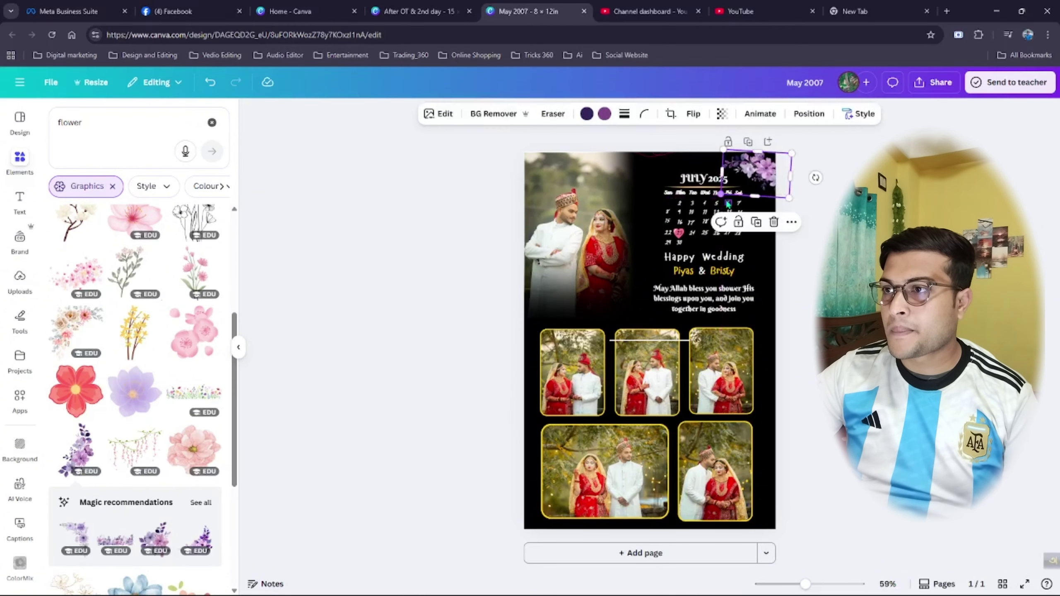
- Move the red heart ornament back so it sits directly above the July 2025 heading
{"action": "left_click", "coordinate": [668, 143]}
{"action": "left_click_drag", "start_coordinate": [658, 157], "coordinate": [735, 177]}
{"action": "left_click", "coordinate": [733, 177]}
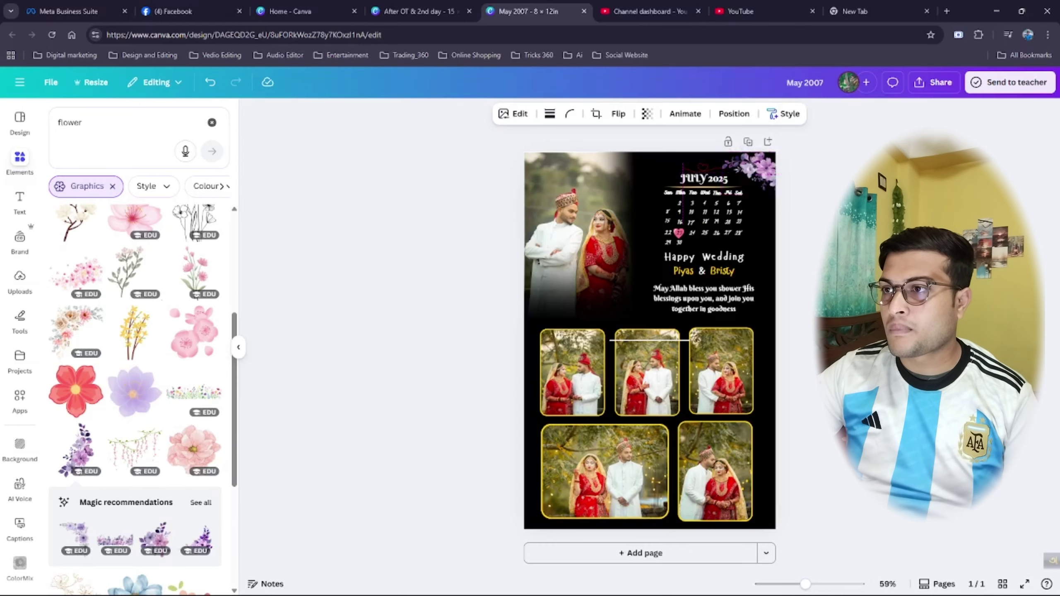
{"action": "key", "text": "Escape"}
{"action": "left_click", "coordinate": [713, 172]}
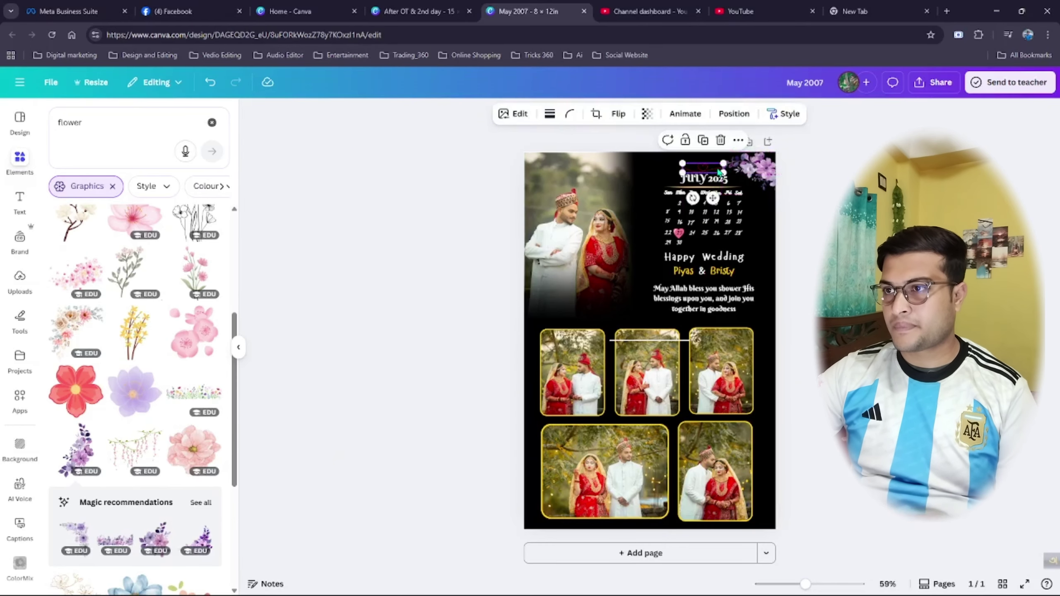
- Delete the red heart ornament above the July 2025 heading and show all magic recommendations for the purple flowers
{"action": "key", "text": "Delete"}
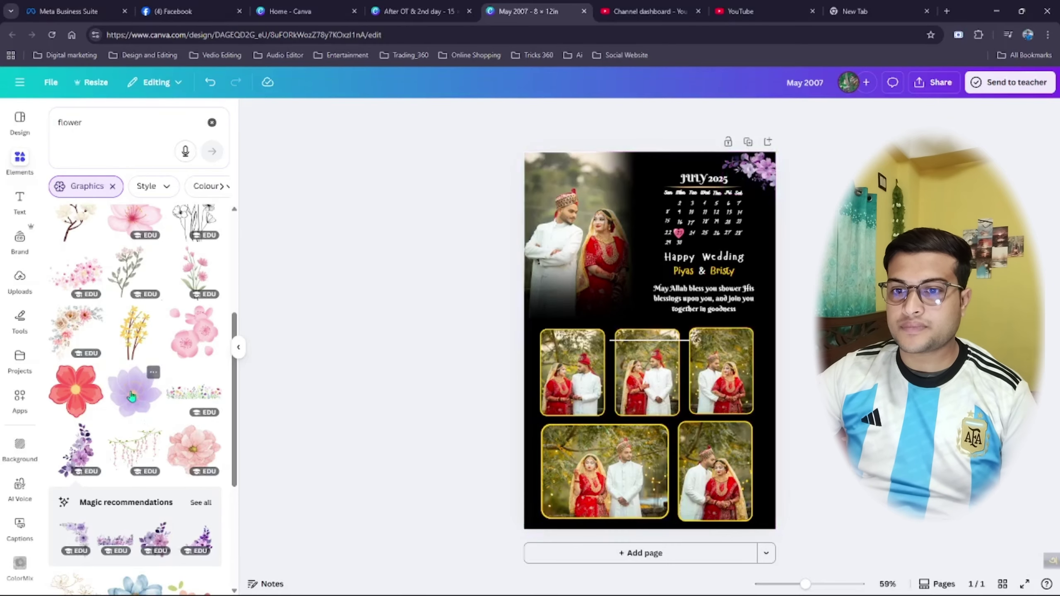
{"action": "scroll", "coordinate": [131, 397], "scroll_direction": "down", "scroll_amount": 3}
{"action": "left_click", "coordinate": [200, 391]}
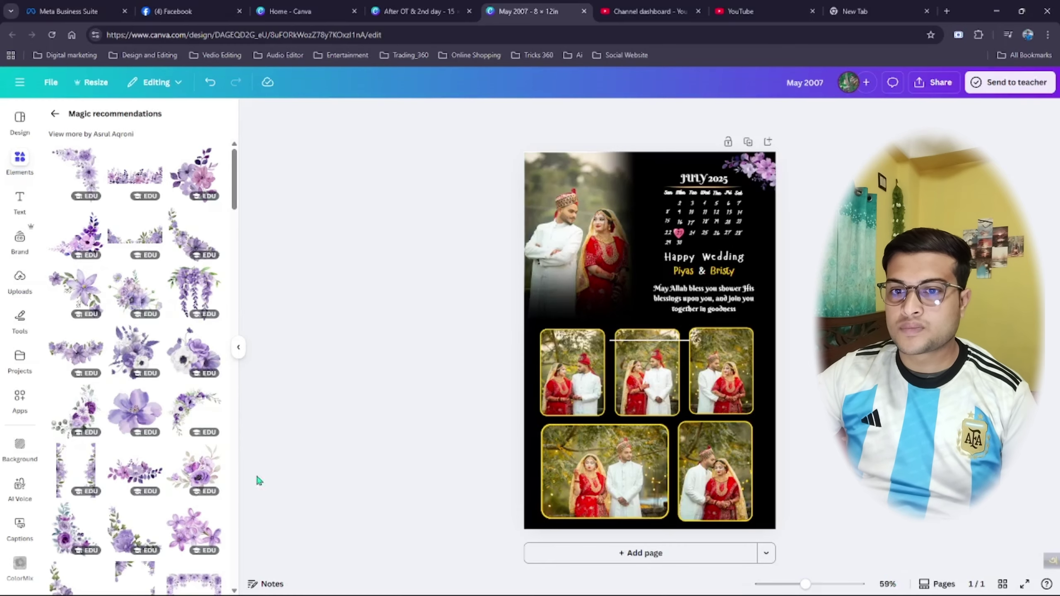
- Add the horizontal purple flower spray, shrink it and place it at the base of the large couple photo
{"action": "left_click", "coordinate": [135, 480]}
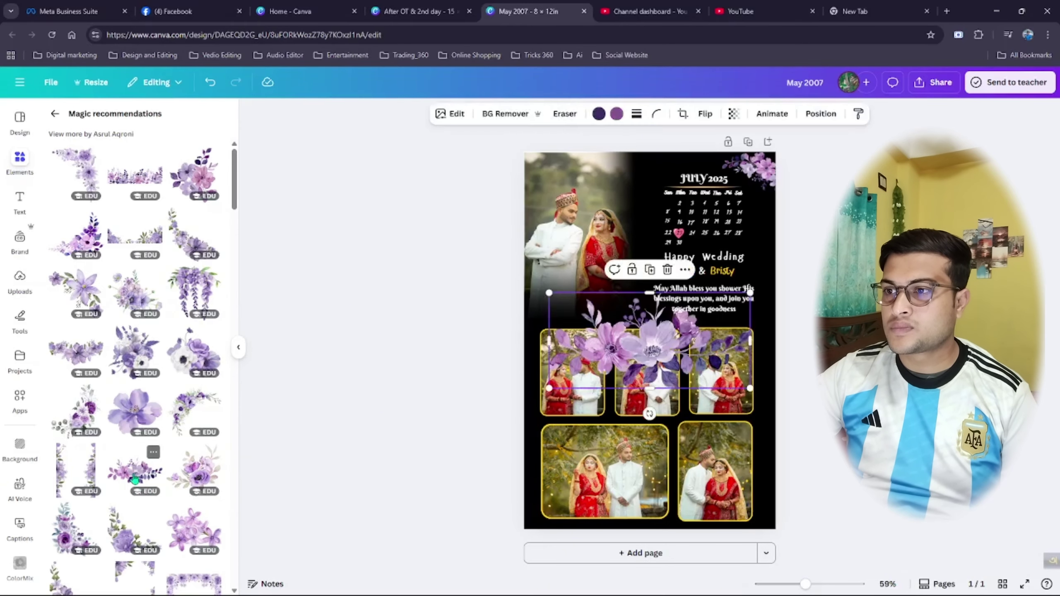
{"action": "left_click_drag", "start_coordinate": [755, 391], "coordinate": [579, 314]}
{"action": "left_click", "coordinate": [808, 317]}
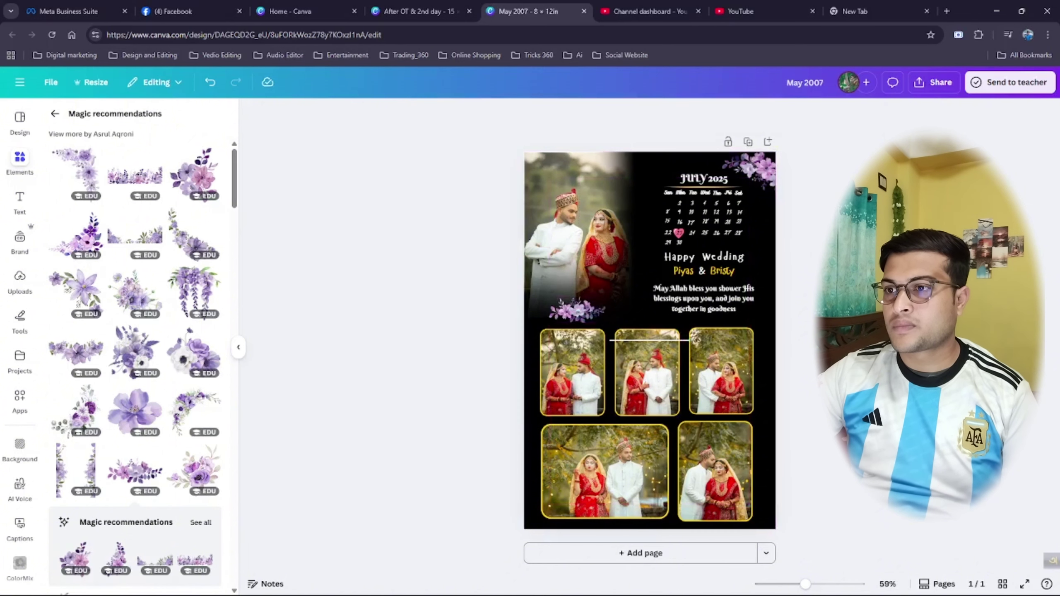
{"action": "left_click", "coordinate": [584, 309]}
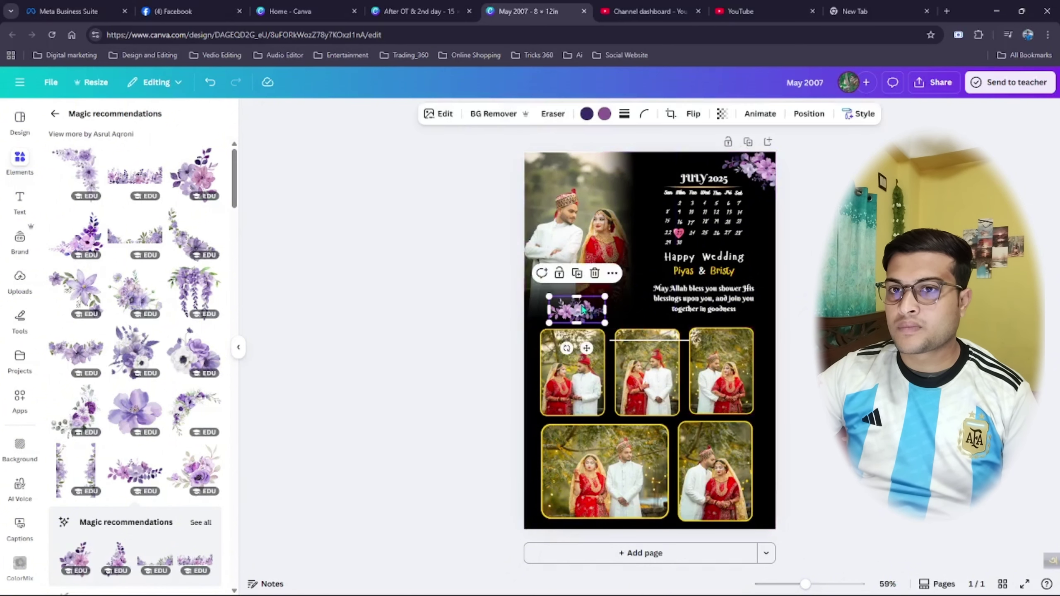
{"action": "key", "text": "Escape"}
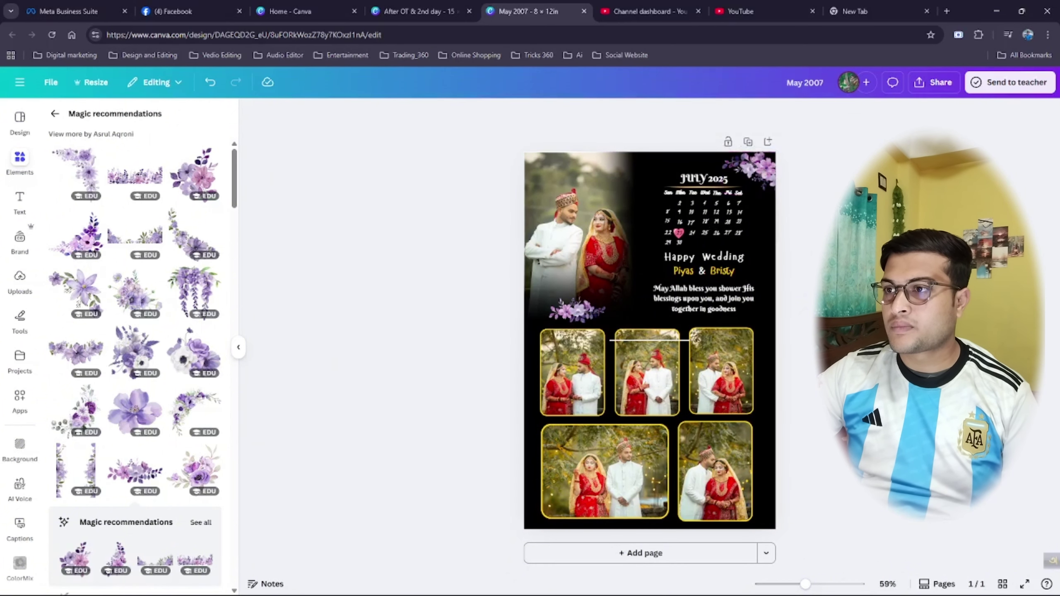
- Add the deep purple butterfly, shrink it and place it at the page's right edge beside the end of the blessing text
{"action": "scroll", "coordinate": [224, 416], "scroll_direction": "down", "scroll_amount": 10}
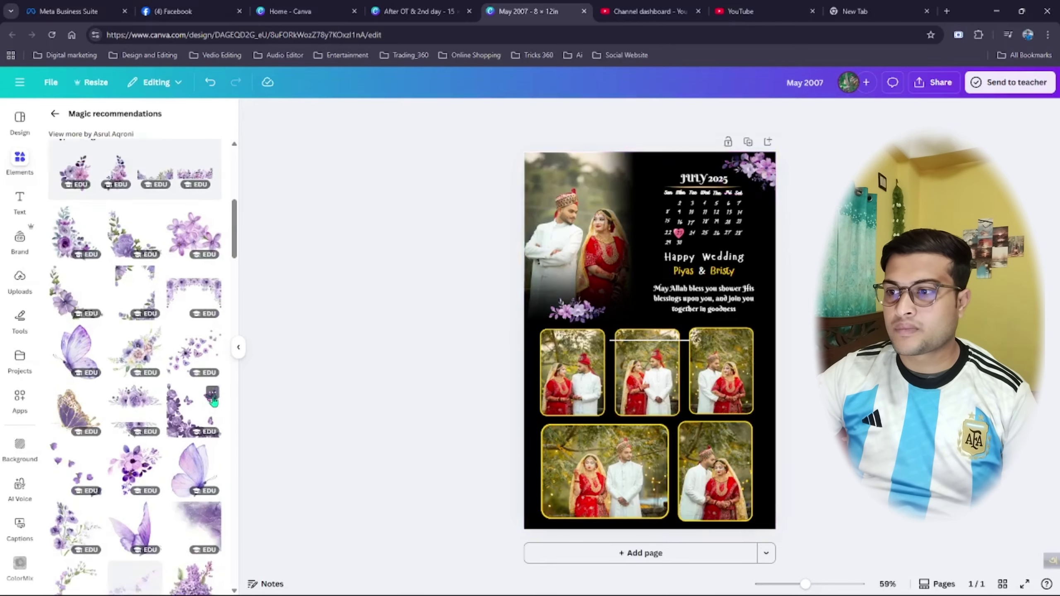
{"action": "scroll", "coordinate": [223, 415], "scroll_direction": "down", "scroll_amount": 5}
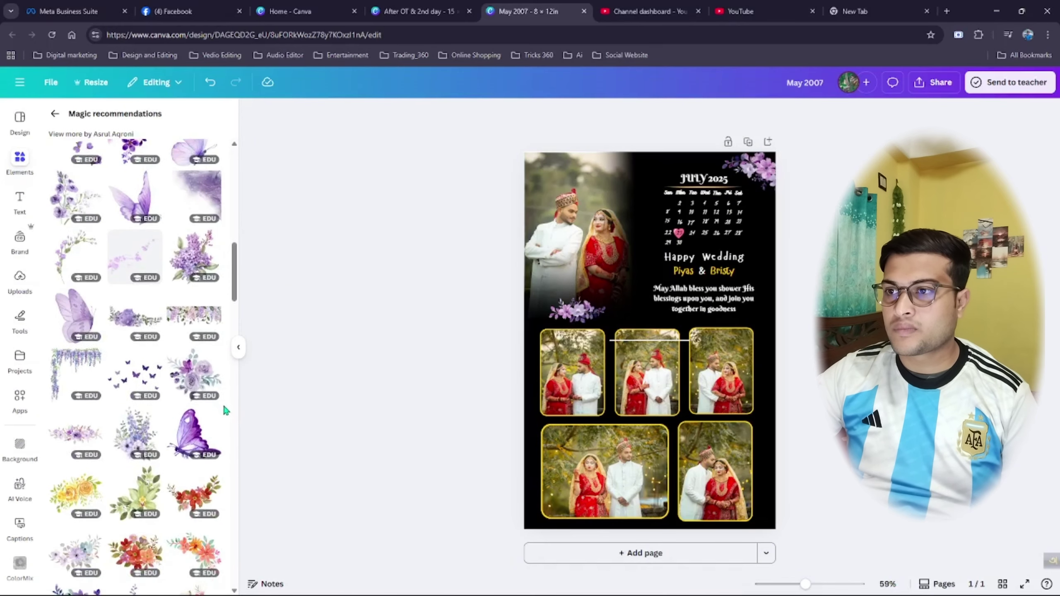
{"action": "left_click", "coordinate": [194, 445]}
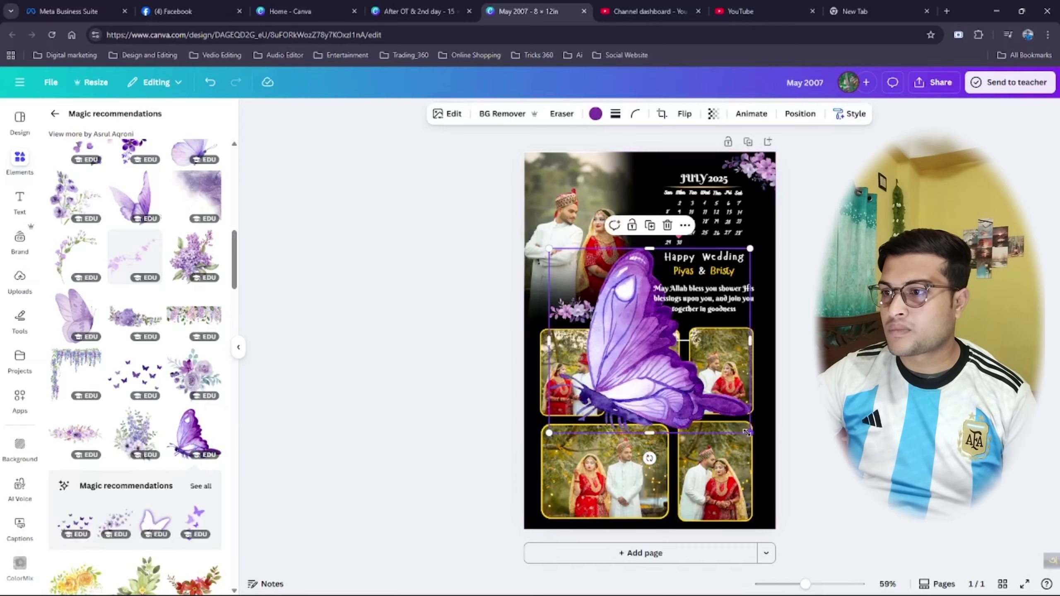
{"action": "left_click_drag", "start_coordinate": [753, 434], "coordinate": [749, 359]}
{"action": "key", "text": "Escape"}
{"action": "left_click", "coordinate": [765, 326]}
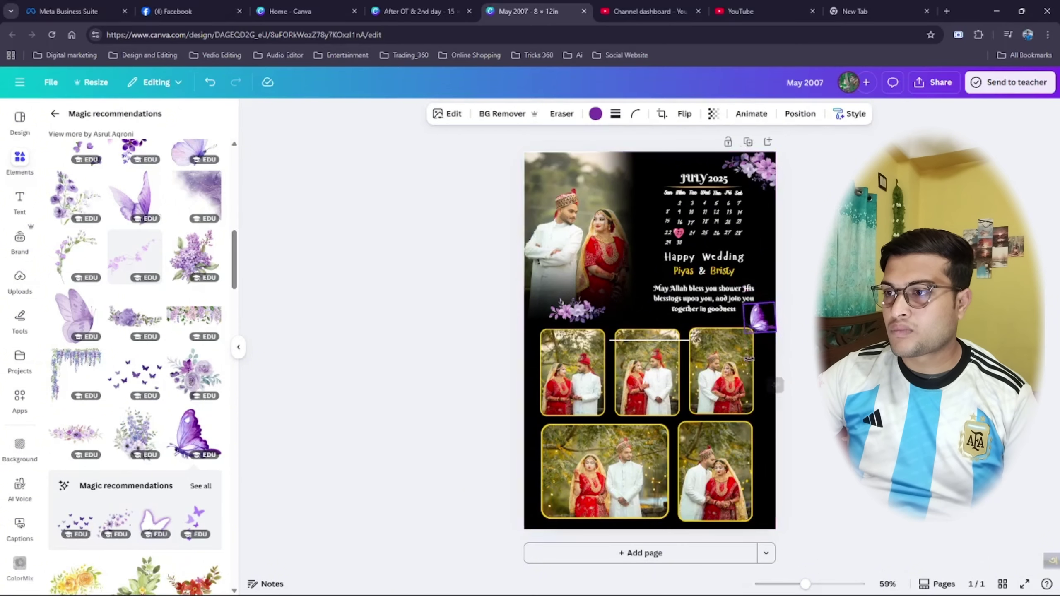
- Nudge the middle and right framed photos of the upper row and the purple butterfly slightly left
{"action": "left_click", "coordinate": [748, 362]}
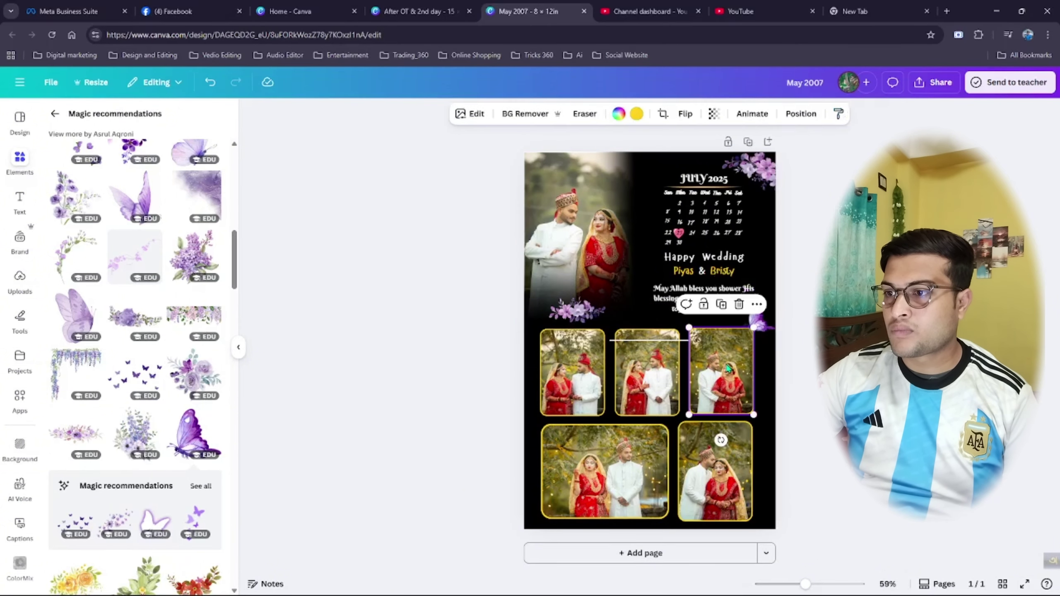
{"action": "left_click_drag", "start_coordinate": [668, 376], "coordinate": [665, 376]}
{"action": "left_click", "coordinate": [756, 317]}
{"action": "left_click", "coordinate": [767, 336]}
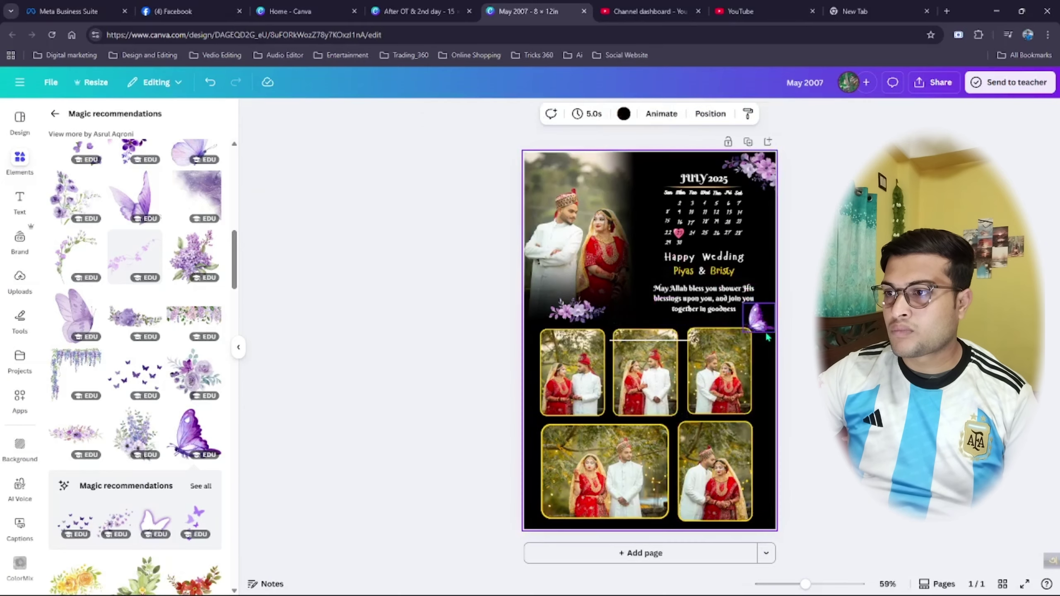
{"action": "left_click_drag", "start_coordinate": [763, 323], "coordinate": [761, 325]}
{"action": "key", "text": "Escape"}
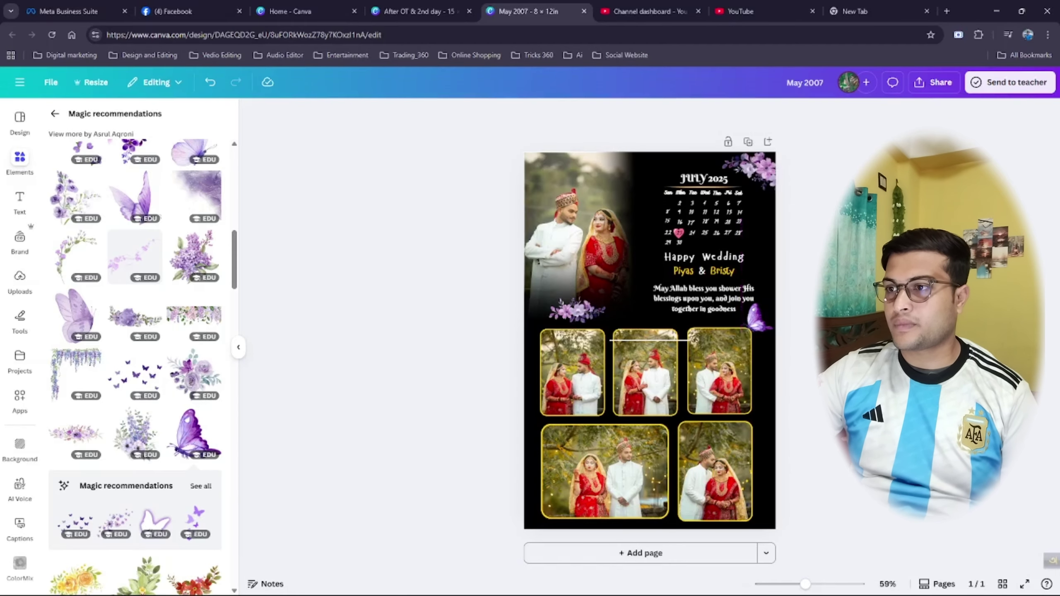
- Delete the purple flowers from the page's upper-right corner
{"action": "left_click", "coordinate": [595, 307]}
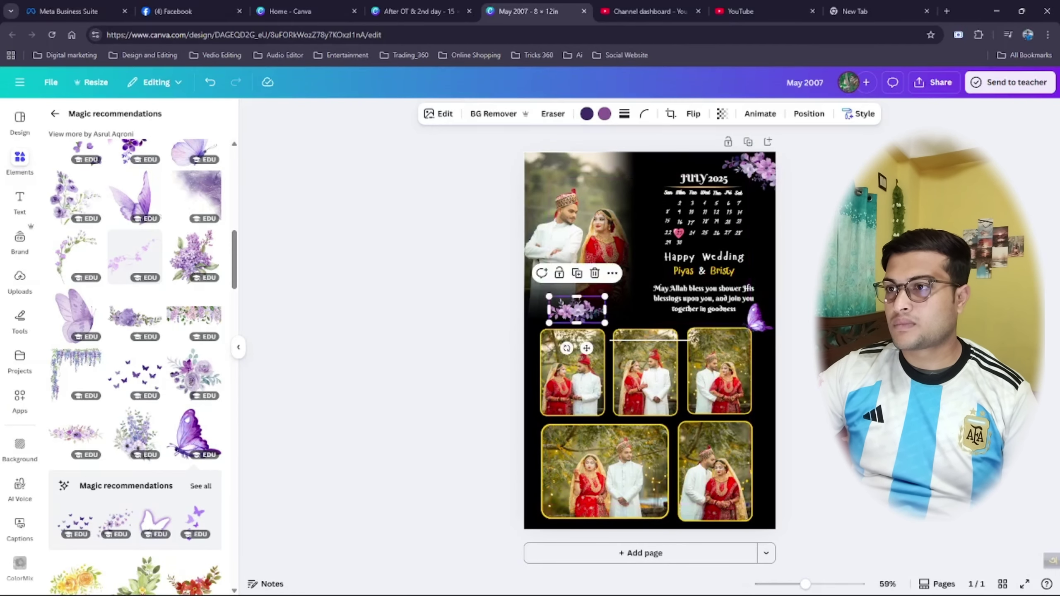
{"action": "left_click", "coordinate": [773, 178]}
{"action": "left_click", "coordinate": [837, 184]}
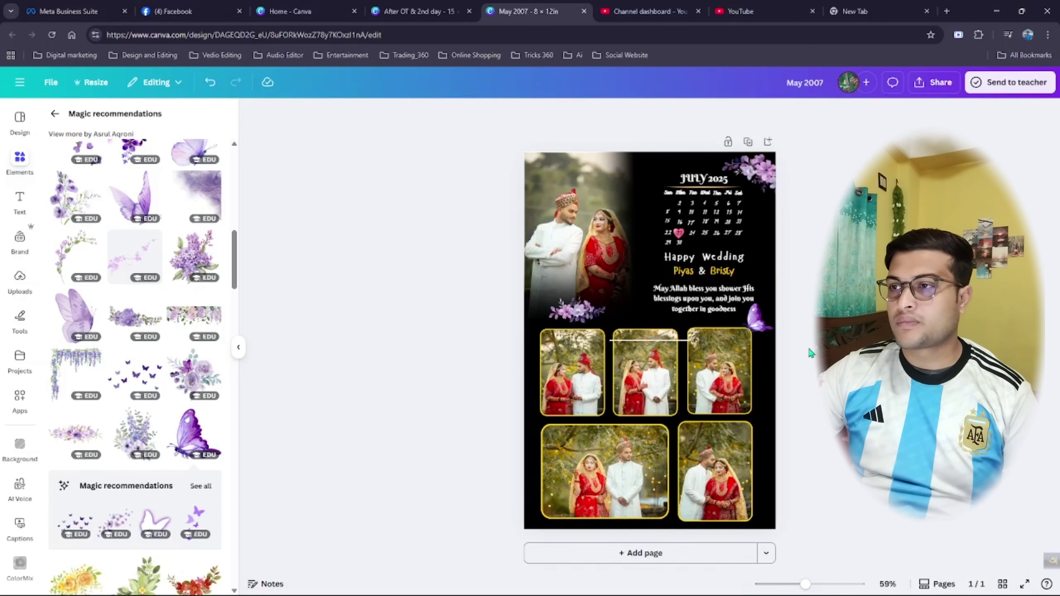
{"action": "left_click", "coordinate": [766, 178]}
{"action": "key", "text": "Delete"}
- Search the elements for "corner flowers" and browse all the graphics results
{"action": "left_click", "coordinate": [55, 114]}
{"action": "left_click", "coordinate": [211, 122]}
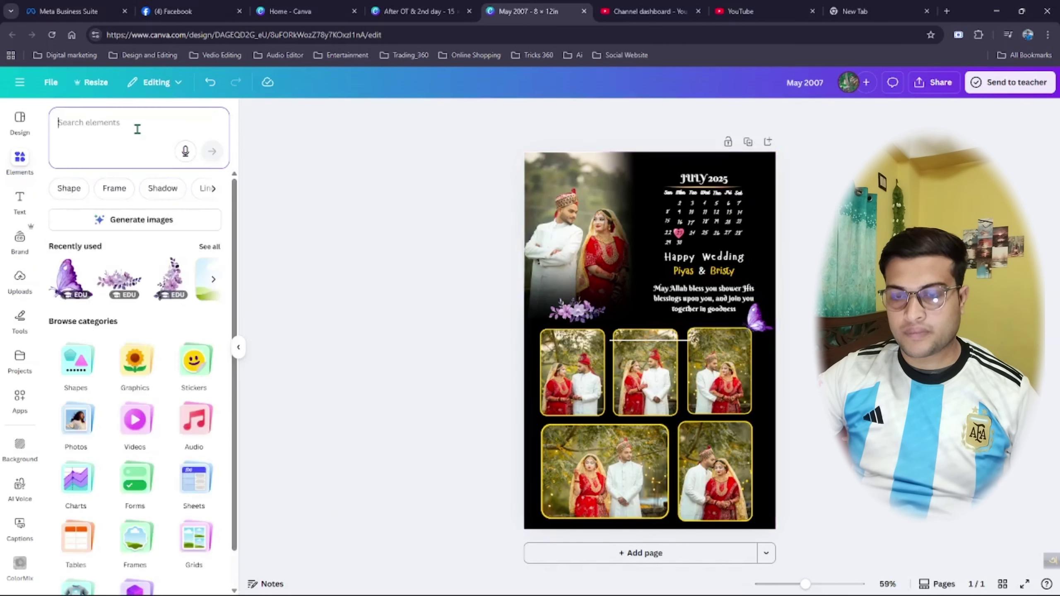
{"action": "type", "text": "cor"}
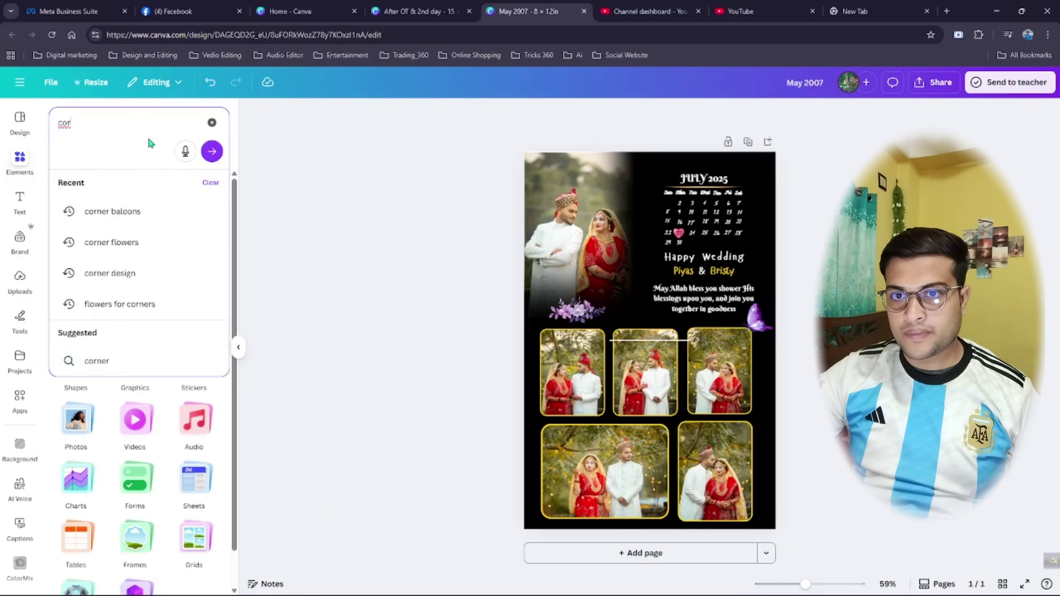
{"action": "left_click", "coordinate": [126, 243]}
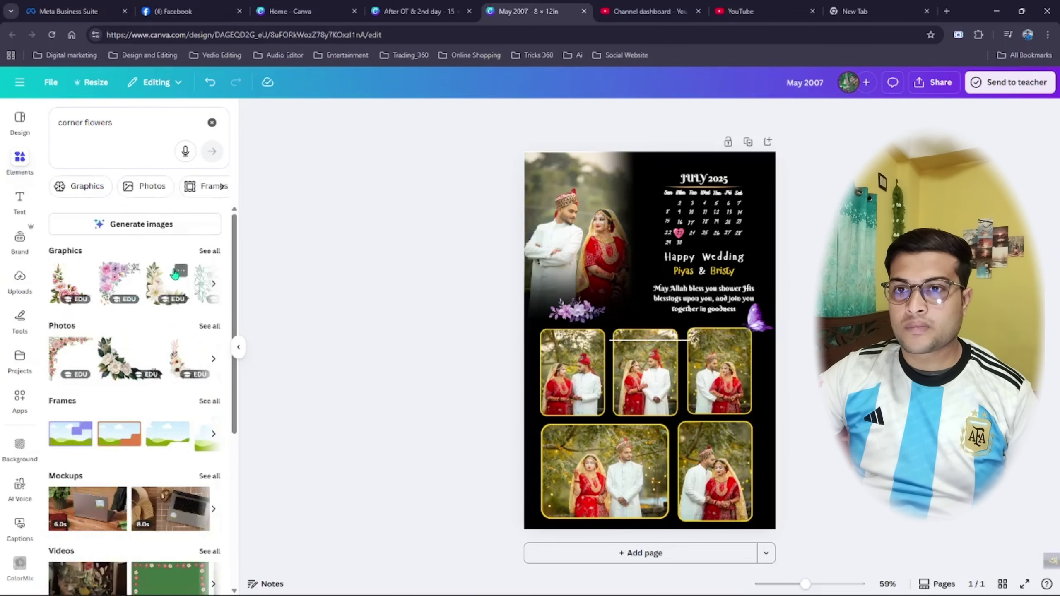
{"action": "left_click", "coordinate": [209, 250]}
{"action": "scroll", "coordinate": [178, 427], "scroll_direction": "down", "scroll_amount": 5}
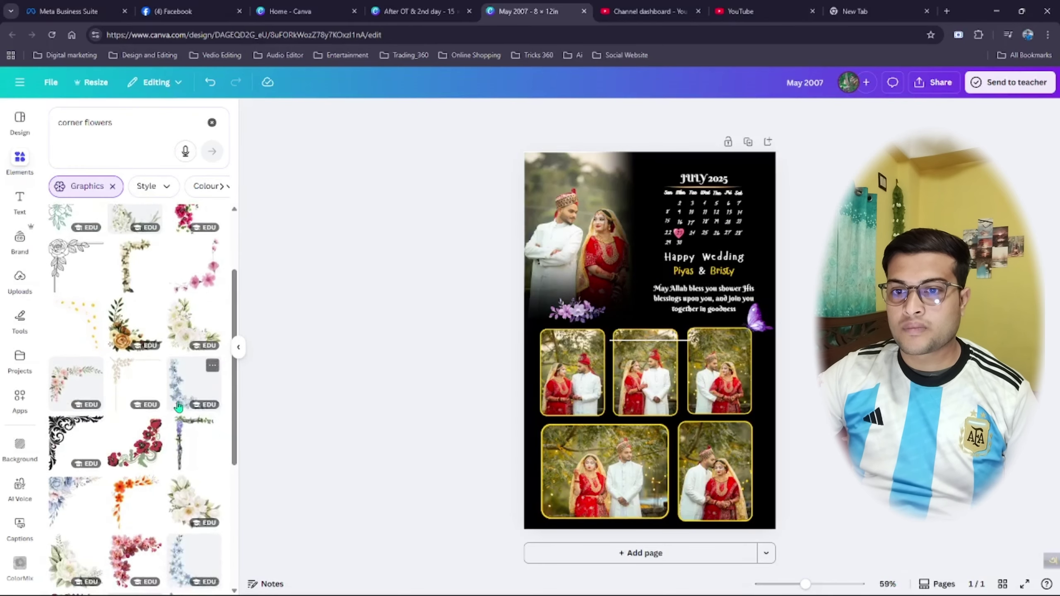
- Add the blue and pink floral corner, flip it horizontally, shrink it and fit it into the page's upper-right corner
{"action": "left_click", "coordinate": [72, 388]}
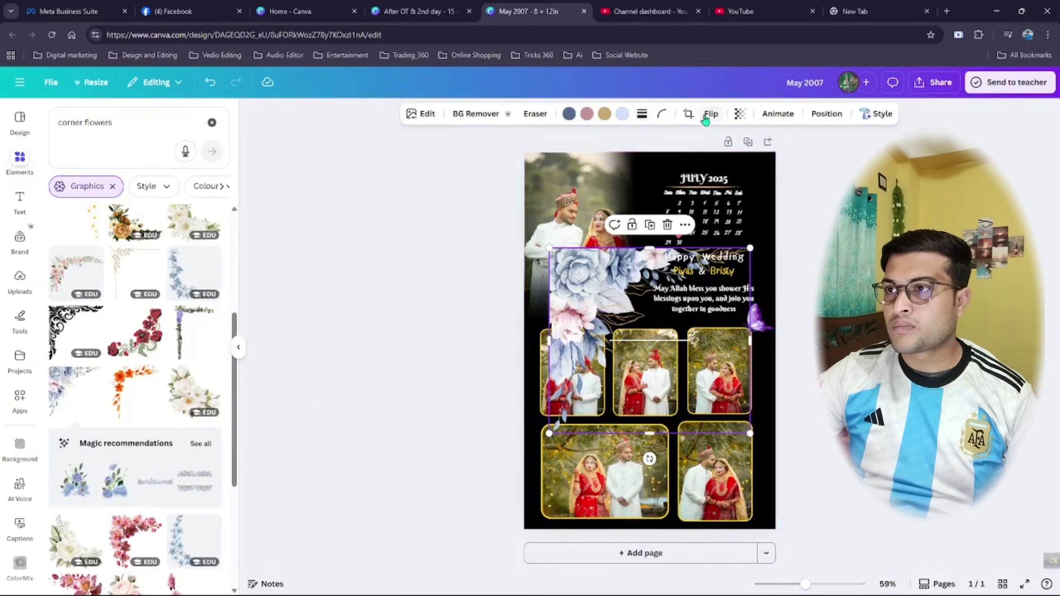
{"action": "left_click", "coordinate": [710, 115]}
{"action": "left_click", "coordinate": [701, 148]}
{"action": "left_click_drag", "start_coordinate": [723, 280], "coordinate": [752, 182]}
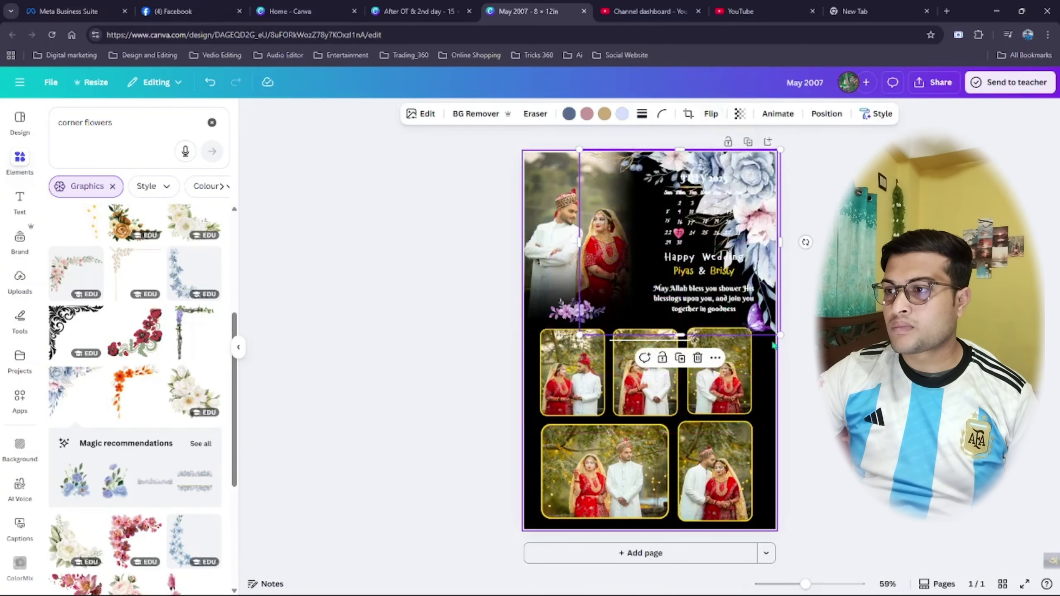
{"action": "left_click_drag", "start_coordinate": [780, 335], "coordinate": [702, 188]}
{"action": "left_click_drag", "start_coordinate": [636, 193], "coordinate": [758, 196]}
{"action": "left_click", "coordinate": [789, 197]}
{"action": "left_click", "coordinate": [758, 192]}
{"action": "left_click", "coordinate": [794, 201]}
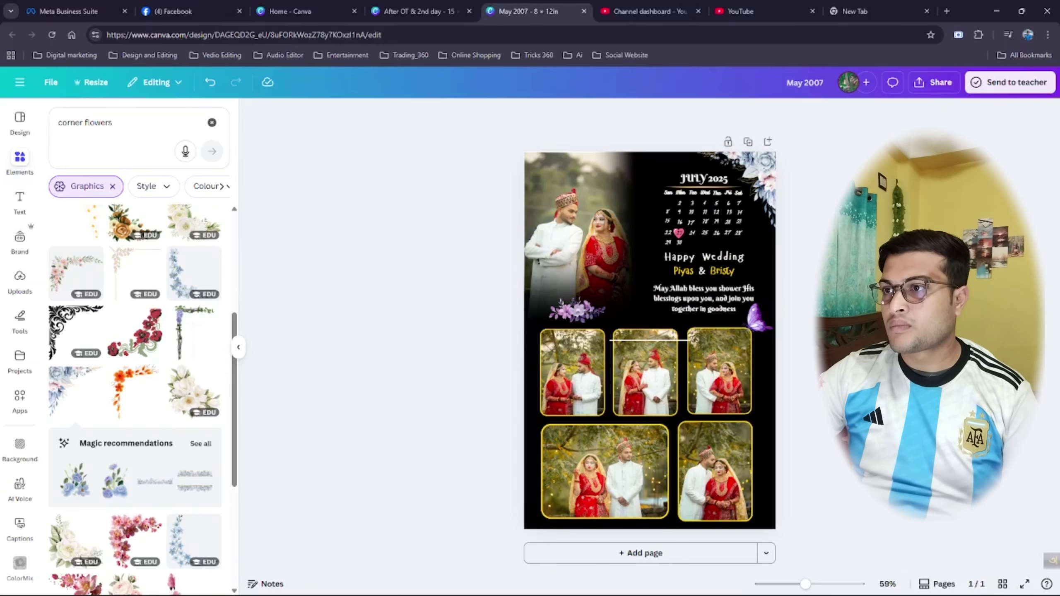
- Recolour the floral corner's four colours to blue #0060FF, vivid red, orange and a more saturated blue
{"action": "left_click", "coordinate": [771, 184]}
{"action": "left_click", "coordinate": [569, 114]}
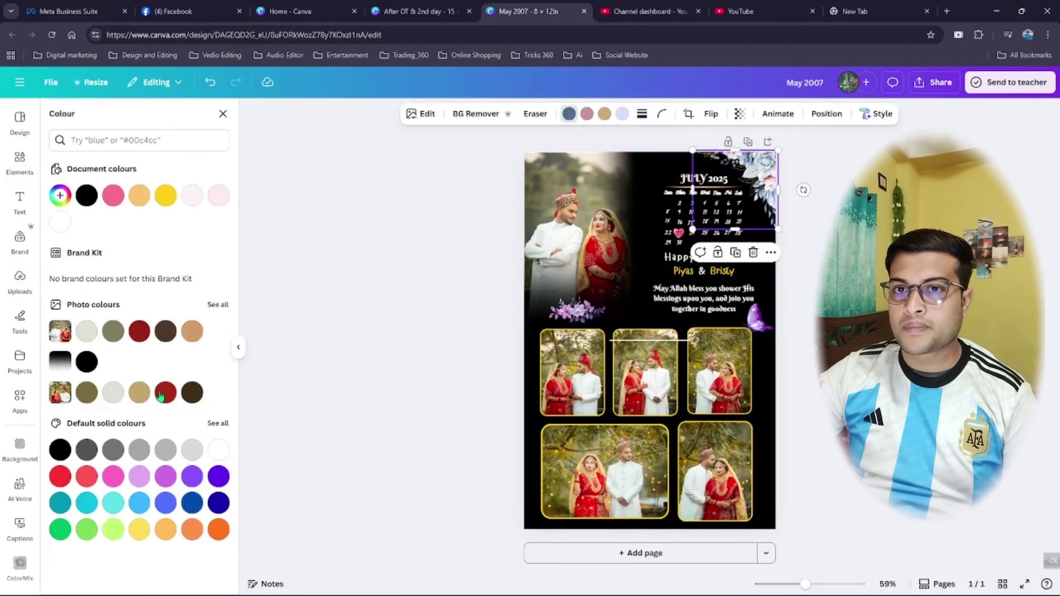
{"action": "left_click", "coordinate": [60, 195]}
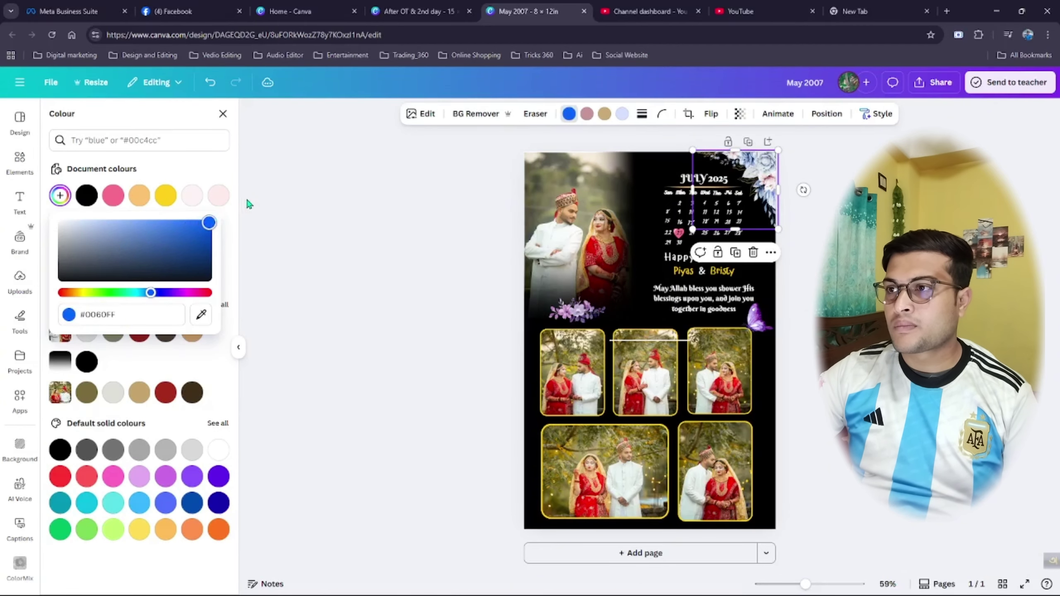
{"action": "left_click", "coordinate": [585, 116]}
{"action": "left_click", "coordinate": [62, 196]}
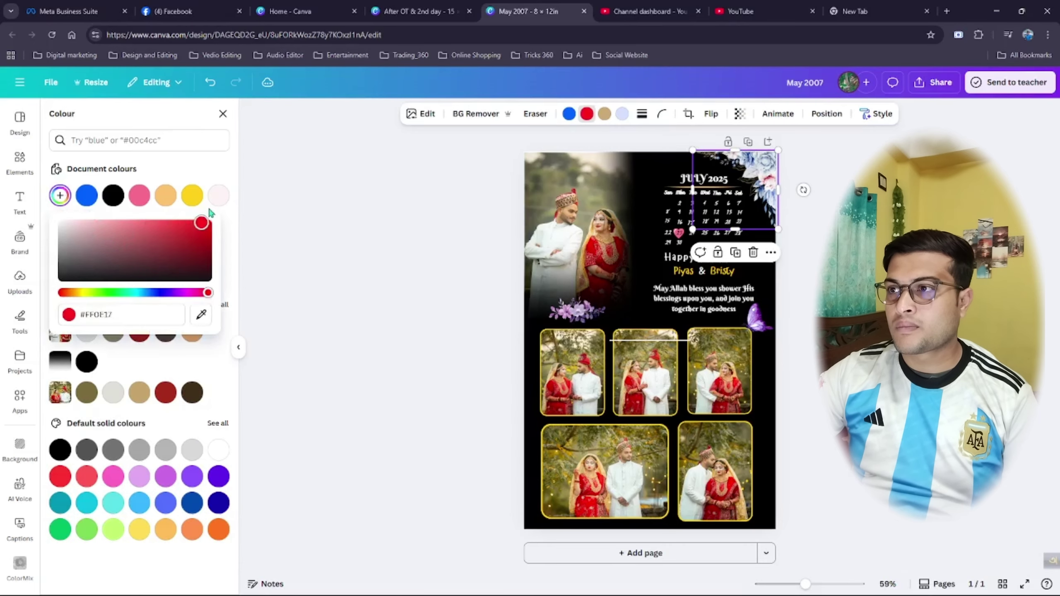
{"action": "left_click", "coordinate": [604, 113]}
{"action": "left_click", "coordinate": [60, 195]}
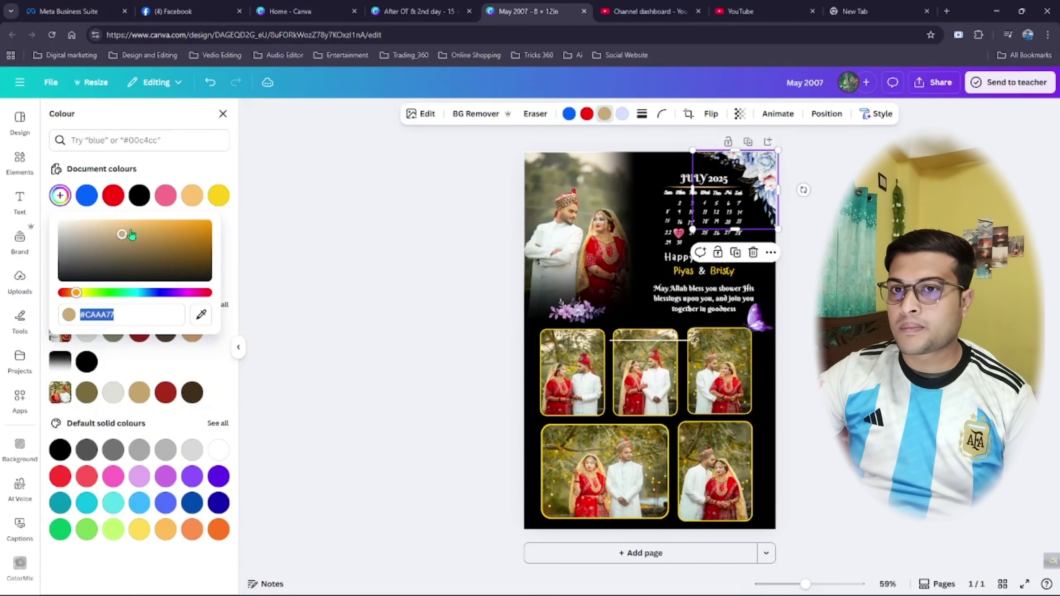
{"action": "left_click", "coordinate": [622, 114]}
{"action": "left_click", "coordinate": [60, 195]}
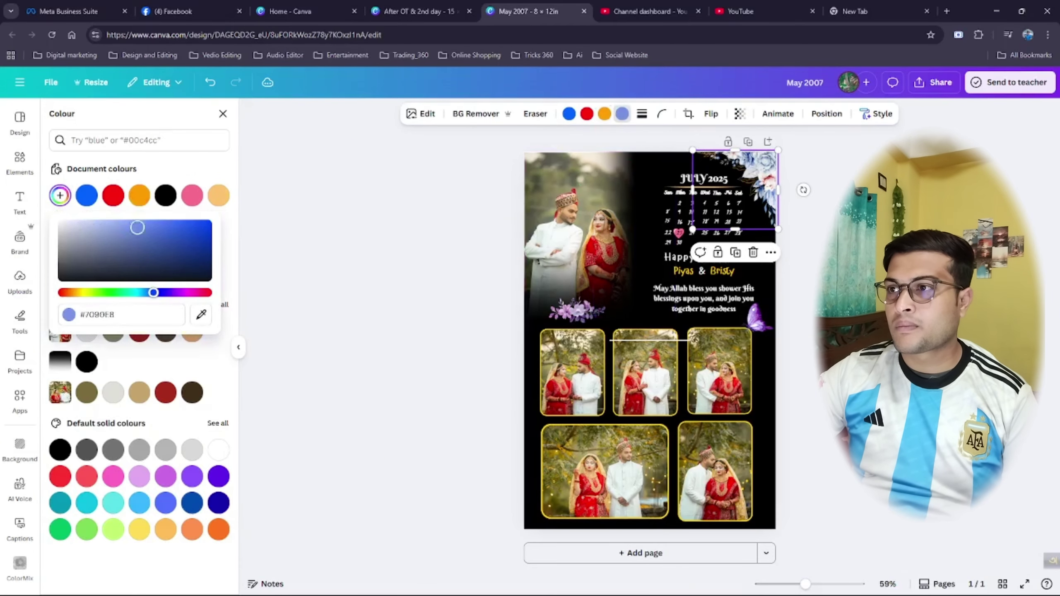
{"action": "left_click_drag", "start_coordinate": [138, 228], "coordinate": [209, 222]}
{"action": "left_click", "coordinate": [831, 267]}
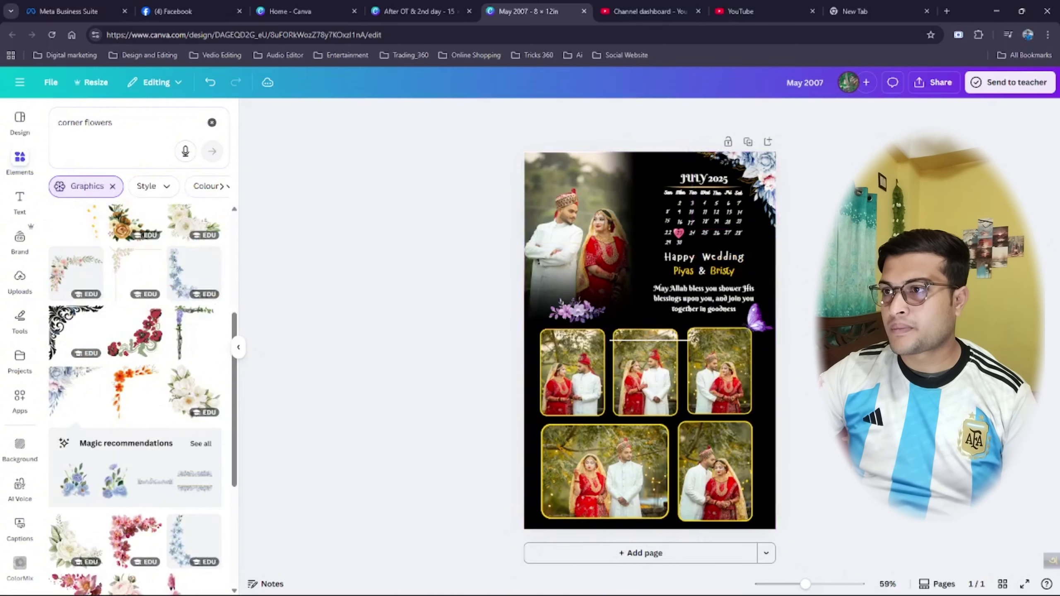
- Enlarge the floral corner slightly, keeping it anchored in the page's upper-right corner
{"action": "left_click", "coordinate": [694, 225]}
{"action": "left_click_drag", "start_coordinate": [692, 229], "coordinate": [680, 242]}
{"action": "left_click", "coordinate": [795, 269]}
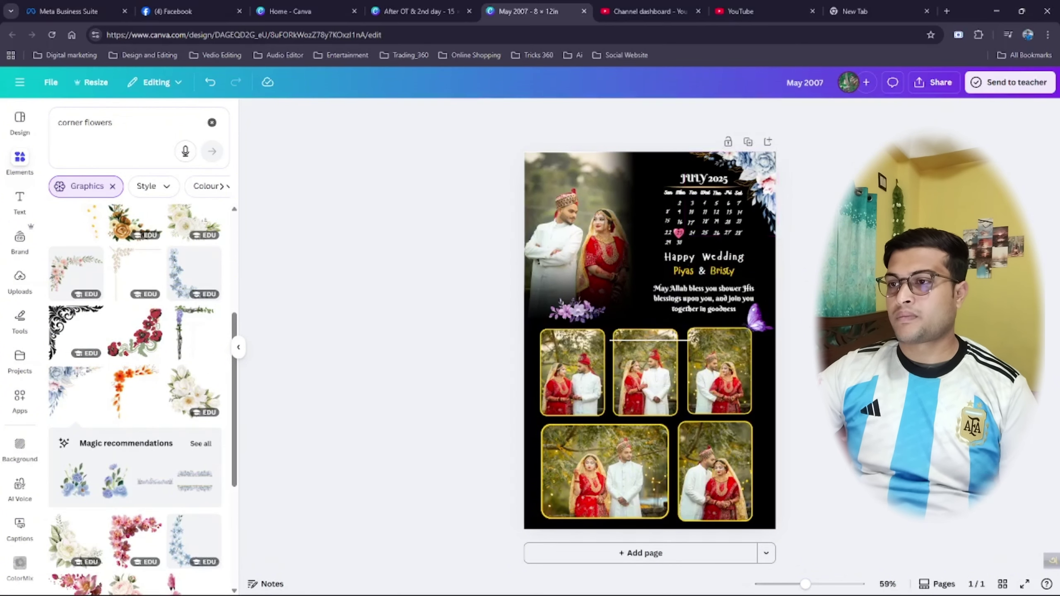